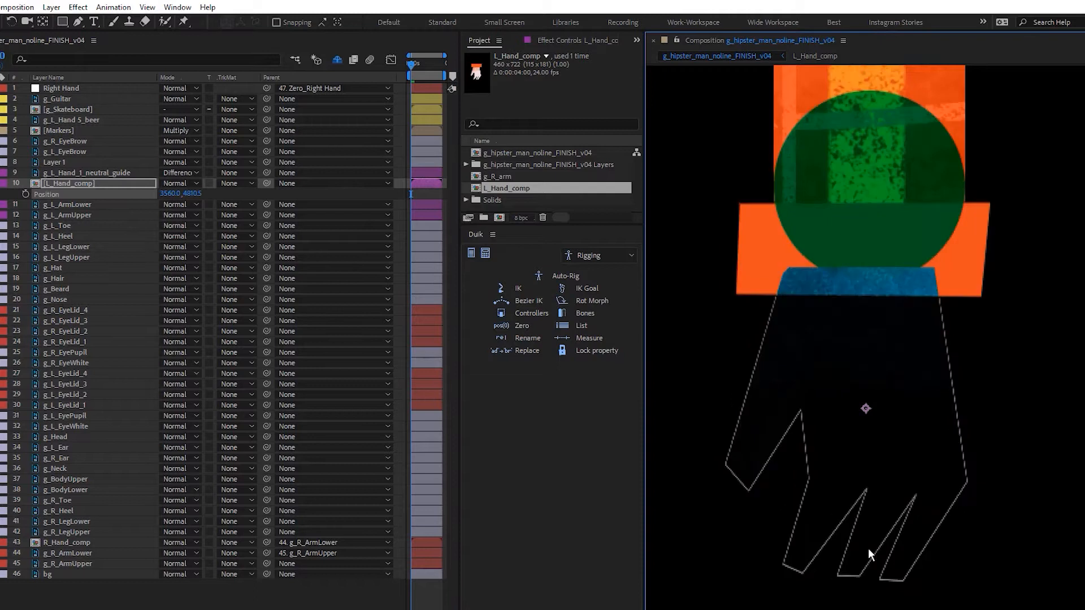
Step: Delete the g_L_Hand_1_neutral_guide layer and save the project
{"action": "key", "text": "ctrl+s"}
{"action": "left_click", "coordinate": [80, 173]}
{"action": "key", "text": "Delete"}
{"action": "key", "text": "ctrl+s"}
Step: Move the L_Hand_comp layer's anchor point up to the center of the left wrist marker and save the project
{"action": "scroll", "coordinate": [893, 340], "scroll_direction": "down", "scroll_amount": 2}
{"action": "left_click", "coordinate": [72, 172]}
{"action": "key", "text": "ctrl+Down"}
{"action": "key", "text": "ctrl+Down"}
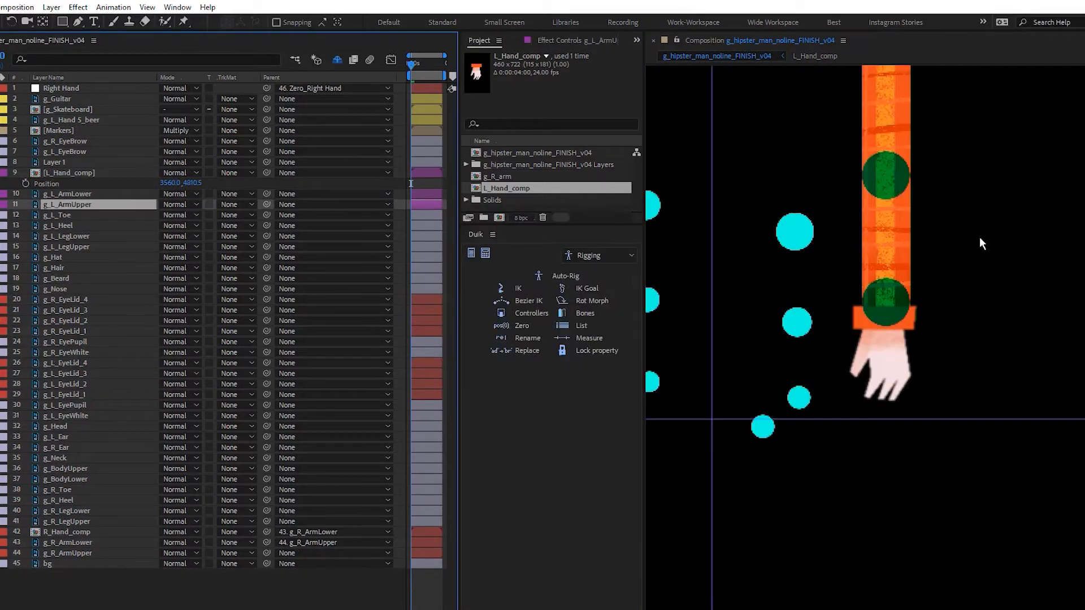
{"action": "key", "text": "ctrl+Up"}
{"action": "key", "text": "ctrl+Up"}
{"action": "scroll", "coordinate": [978, 236], "scroll_direction": "up", "scroll_amount": 1}
{"action": "left_click_drag", "start_coordinate": [879, 377], "coordinate": [879, 266]}
{"action": "key", "text": "ctrl+s"}
Step: Rename the left wrist controller null as Left Hand and give it a purple label
{"action": "key", "text": "Return"}
{"action": "type", "text": "Left Hand"}
{"action": "key", "text": "Return"}
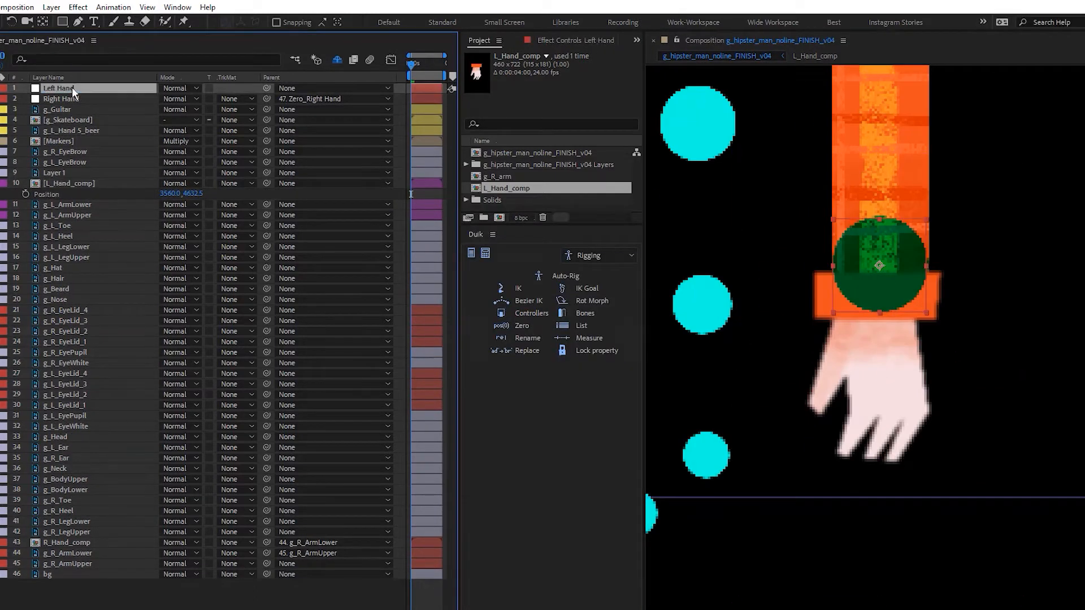
{"action": "left_click", "coordinate": [3, 88]}
{"action": "left_click", "coordinate": [24, 262]}
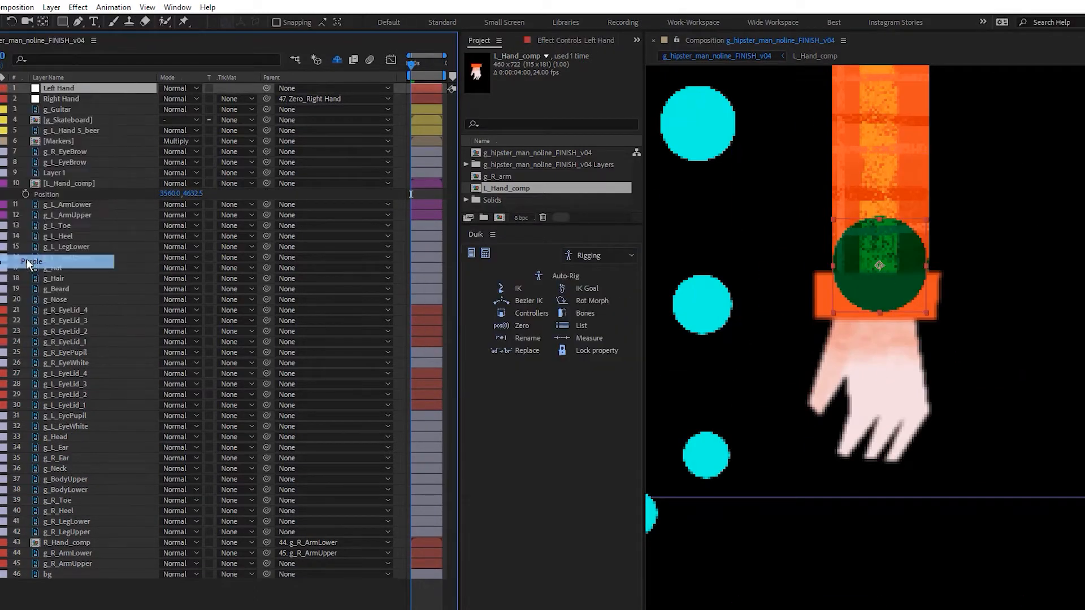
Step: Parent g_L_ArmLower to g_L_ArmUpper, and parent L_Hand_comp to g_L_ArmLower
{"action": "left_click_drag", "start_coordinate": [267, 204], "coordinate": [250, 204]}
{"action": "left_click_drag", "start_coordinate": [250, 205], "coordinate": [71, 214]}
{"action": "left_click_drag", "start_coordinate": [266, 183], "coordinate": [92, 204]}
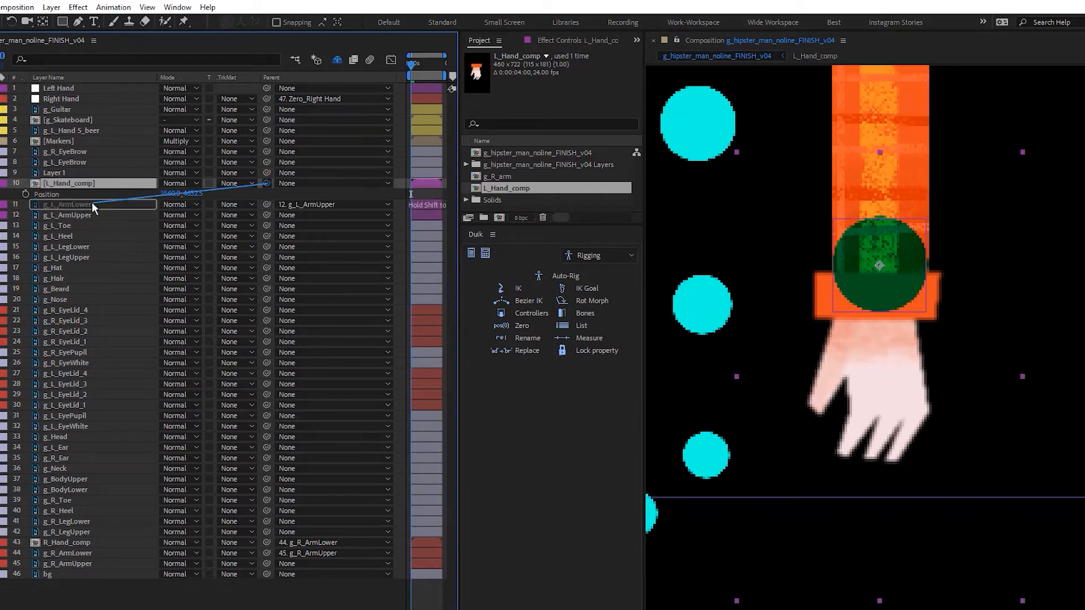
Step: Try to apply Duik IK to the left hand and arm layers with the Left Hand null as controller
{"action": "left_click", "coordinate": [72, 88]}
{"action": "left_click", "coordinate": [72, 183]}
{"action": "left_click", "coordinate": [79, 215], "text": "shift"}
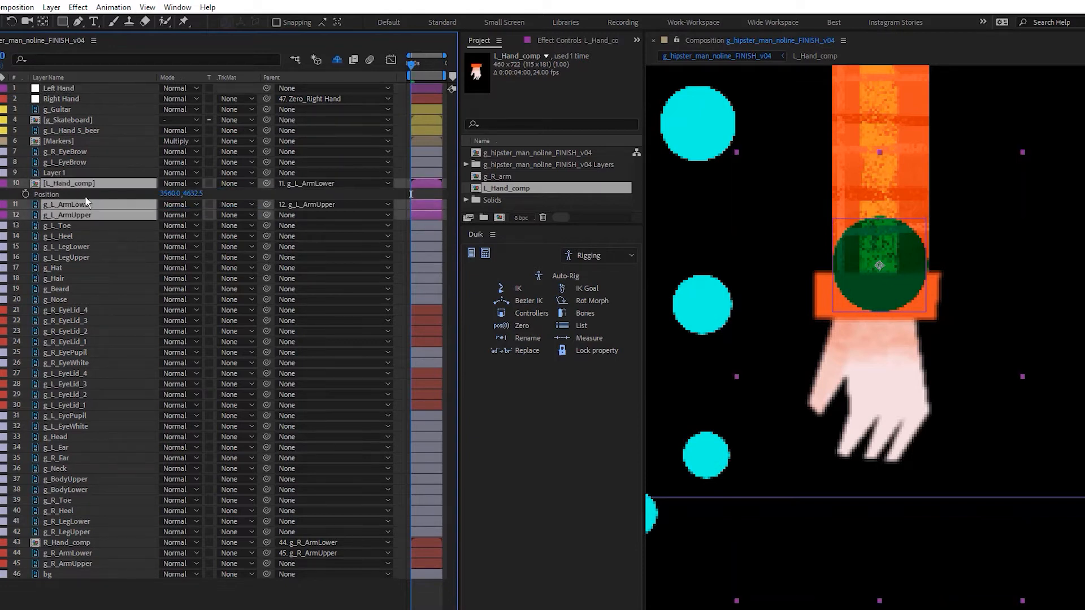
{"action": "left_click", "coordinate": [72, 88], "text": "ctrl"}
{"action": "left_click", "coordinate": [517, 288]}
{"action": "left_click", "coordinate": [590, 420]}
Step: Resize the Left Hand null to 300 × 450 px and shift its anchor point so the box extends down around the hand
{"action": "left_click", "coordinate": [72, 90]}
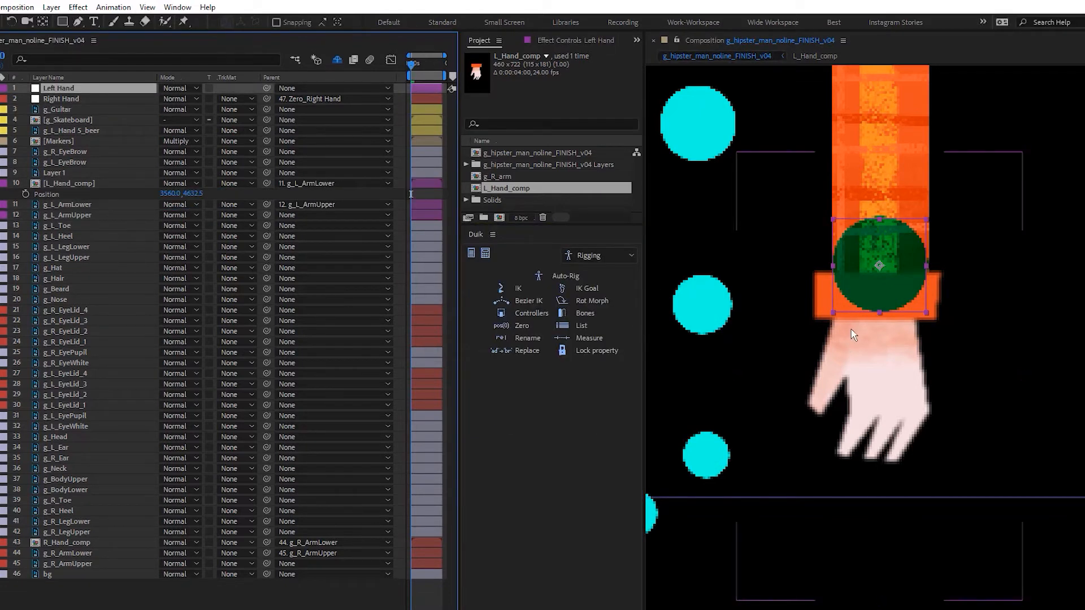
{"action": "key", "text": "ctrl+shift+y"}
{"action": "key", "text": "Tab"}
{"action": "type", "text": "300"}
{"action": "key", "text": "Tab"}
{"action": "type", "text": "450"}
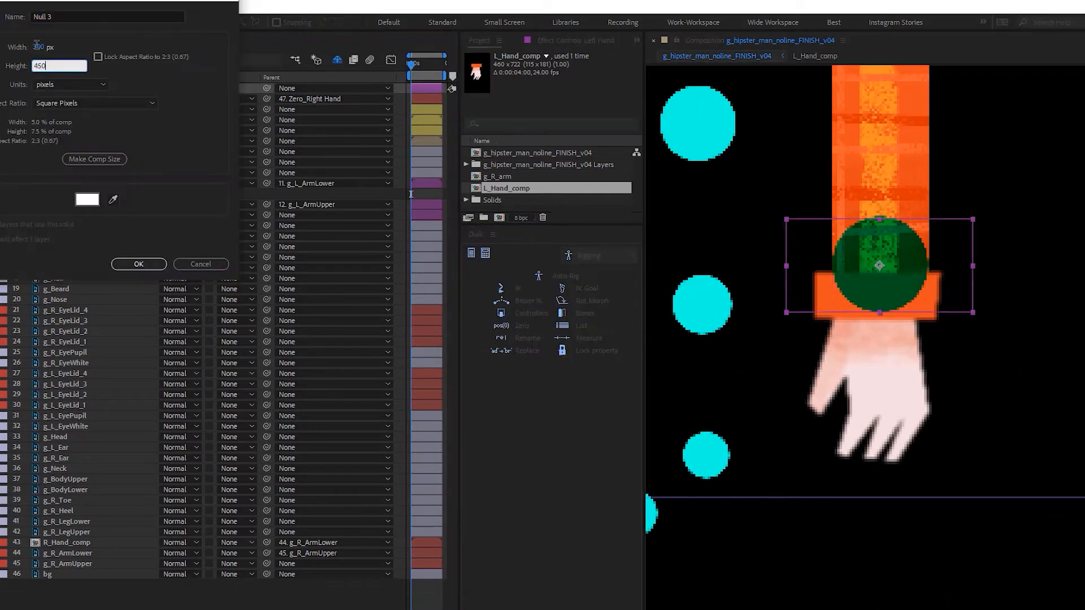
{"action": "key", "text": "Return"}
{"action": "key", "text": "a"}
{"action": "left_click_drag", "start_coordinate": [185, 98], "coordinate": [83, 103]}
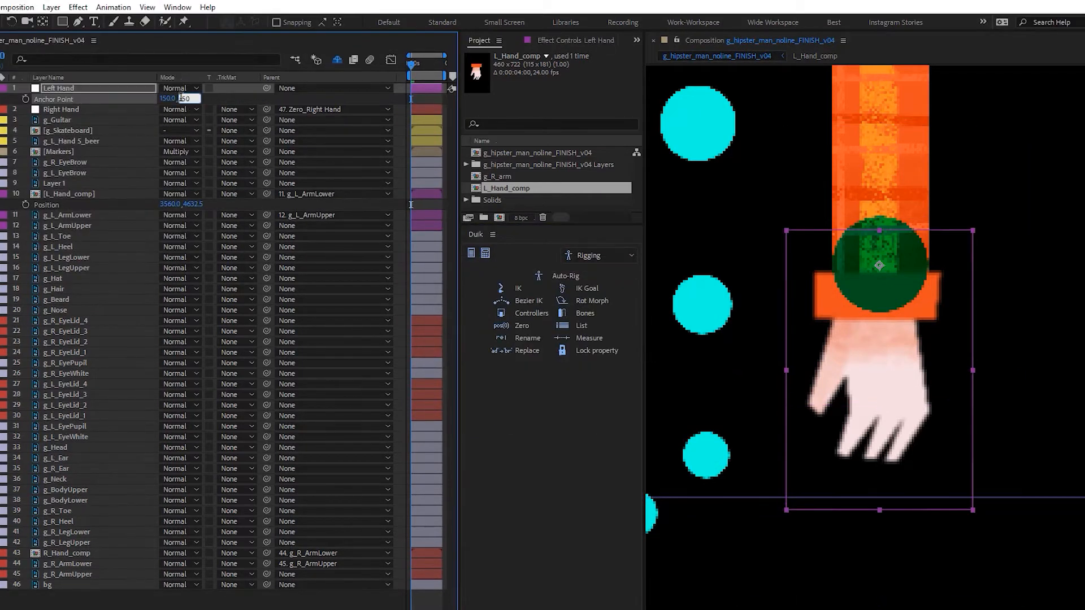
{"action": "key", "text": "a"}
Step: Apply Duik IK to L_Hand_comp, g_L_ArmLower and g_L_ArmUpper using the resized Left Hand null as controller
{"action": "left_click", "coordinate": [72, 183]}
{"action": "left_click", "coordinate": [73, 215], "text": "shift"}
{"action": "left_click", "coordinate": [73, 88], "text": "ctrl"}
{"action": "left_click", "coordinate": [517, 288]}
{"action": "left_click", "coordinate": [589, 421]}
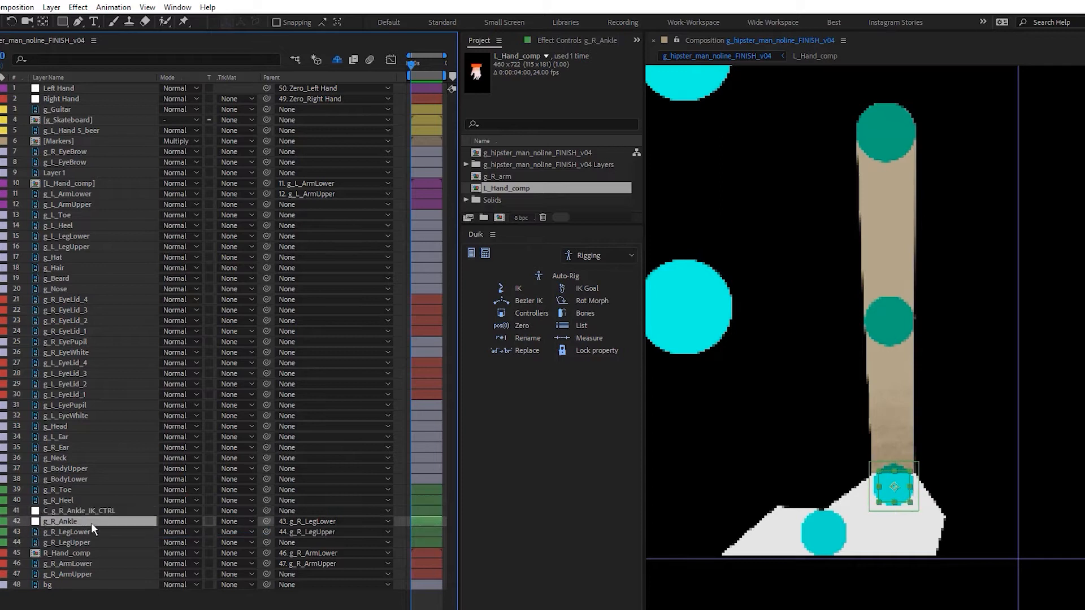
Step: Apply IK to g_R_Ankle, g_R_LegLower and g_R_LegUpper with C_g_R_Ankle_IK_CTRL as controller, then test the leg bend and undo the test move
{"action": "left_click", "coordinate": [91, 532], "text": "ctrl"}
{"action": "left_click", "coordinate": [90, 542], "text": "ctrl"}
{"action": "left_click", "coordinate": [90, 510], "text": "ctrl"}
{"action": "left_click", "coordinate": [517, 287]}
{"action": "left_click", "coordinate": [585, 419]}
{"action": "left_click_drag", "start_coordinate": [893, 487], "coordinate": [921, 451]}
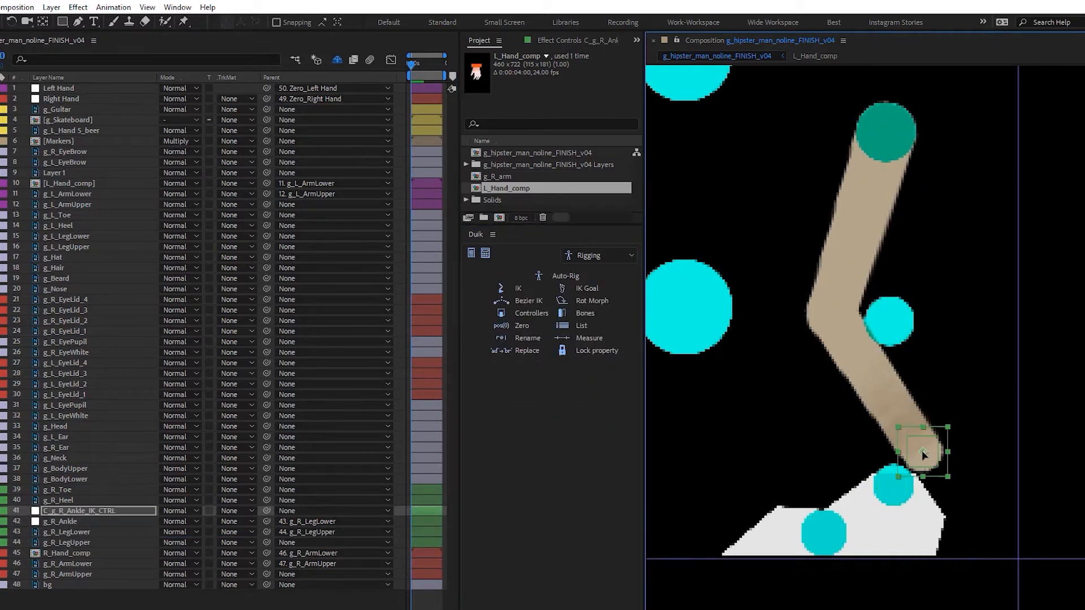
{"action": "key", "text": "ctrl+z"}
Step: Reveal the rotation of g_R_Toe, g_R_Heel and C_g_R_Ankle_IK_CTRL, and parent the ankle controller to g_R_Heel
{"action": "left_click", "coordinate": [91, 600]}
{"action": "left_click", "coordinate": [90, 490]}
{"action": "left_click", "coordinate": [96, 500], "text": "ctrl"}
{"action": "key", "text": "r"}
{"action": "left_click", "coordinate": [336, 522]}
{"action": "left_click", "coordinate": [154, 532]}
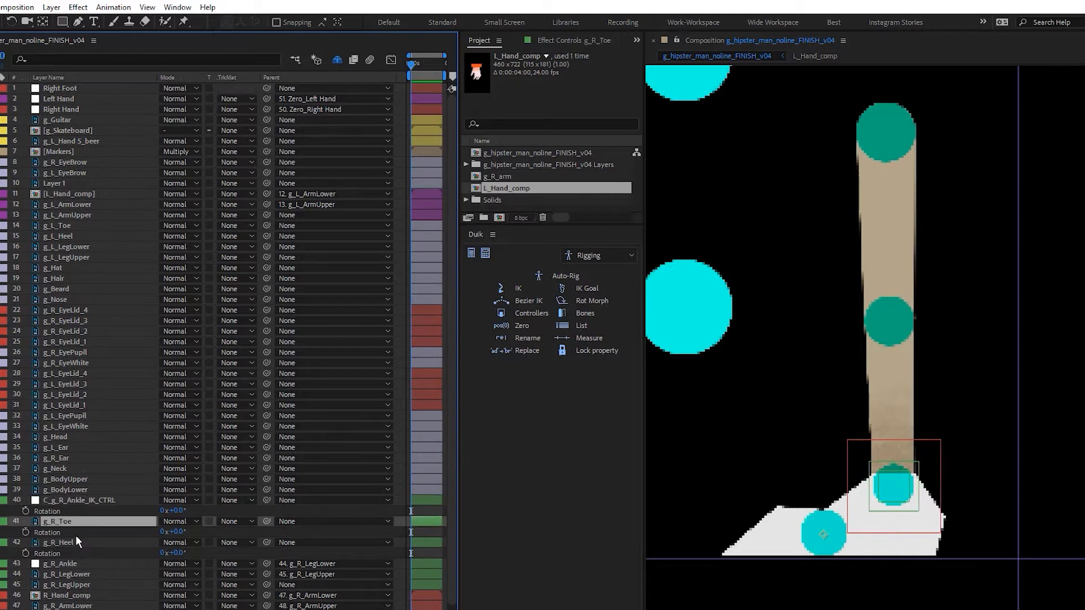
{"action": "left_click_drag", "start_coordinate": [265, 500], "coordinate": [80, 543]}
Step: Resize the Right Foot null to 450 × 300 px with its anchor point at 348, 75, and label it green
{"action": "left_click", "coordinate": [60, 88]}
{"action": "key", "text": "ctrl+shift+y"}
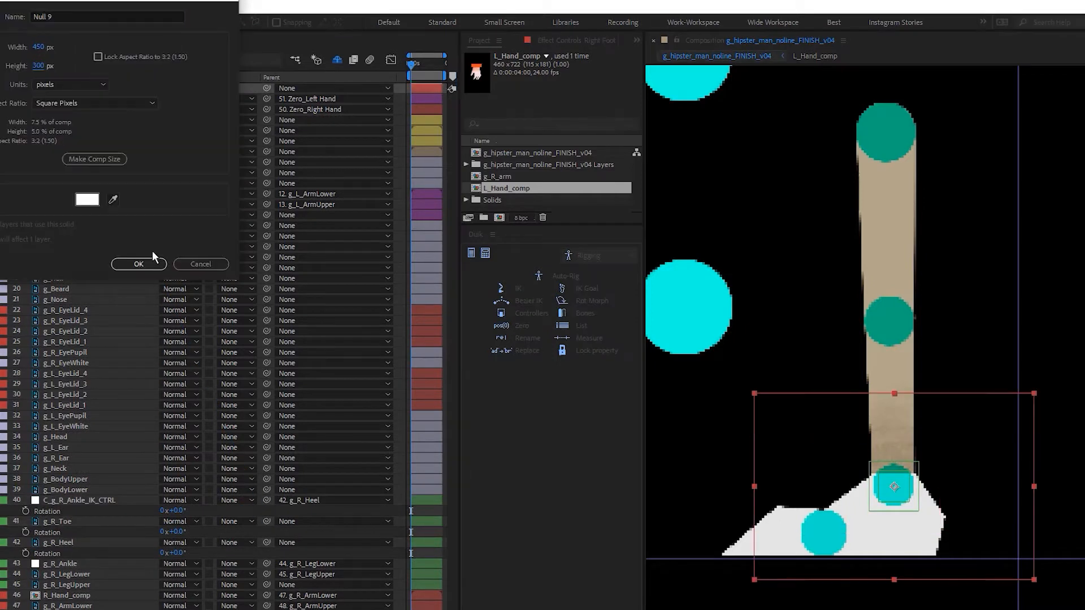
{"action": "left_click", "coordinate": [148, 263]}
{"action": "left_click", "coordinate": [4, 88]}
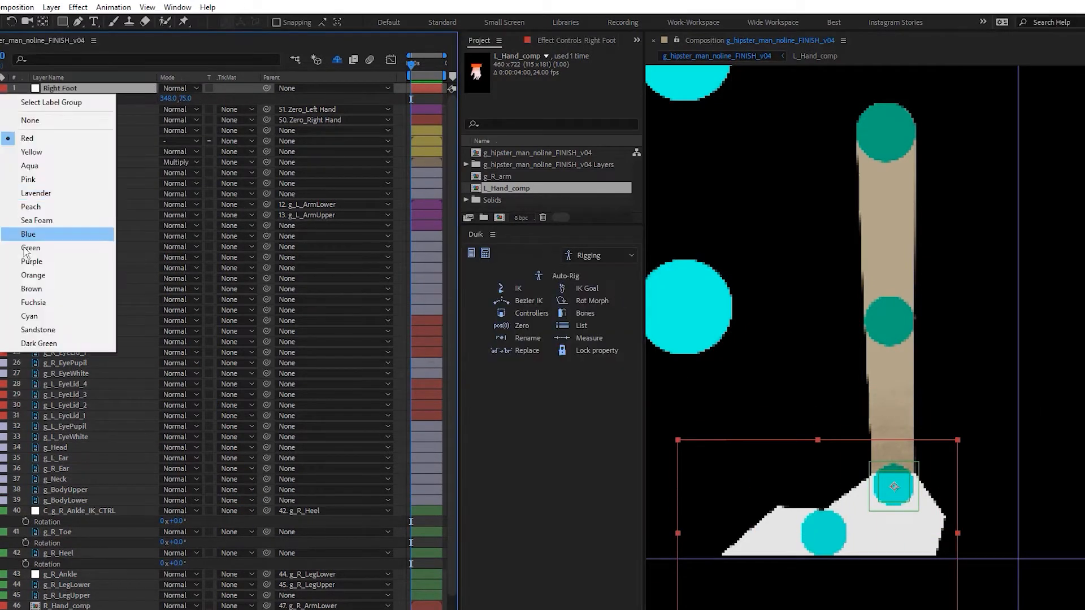
{"action": "left_click", "coordinate": [24, 247]}
Step: Parent g_R_Toe and g_R_Heel to the Right Foot null and save the project
{"action": "left_click", "coordinate": [57, 532]}
{"action": "left_click", "coordinate": [57, 552], "text": "shift"}
{"action": "left_click_drag", "start_coordinate": [266, 532], "coordinate": [60, 88]}
{"action": "left_click_drag", "start_coordinate": [750, 482], "coordinate": [811, 446]}
{"action": "key", "text": "ctrl+s"}
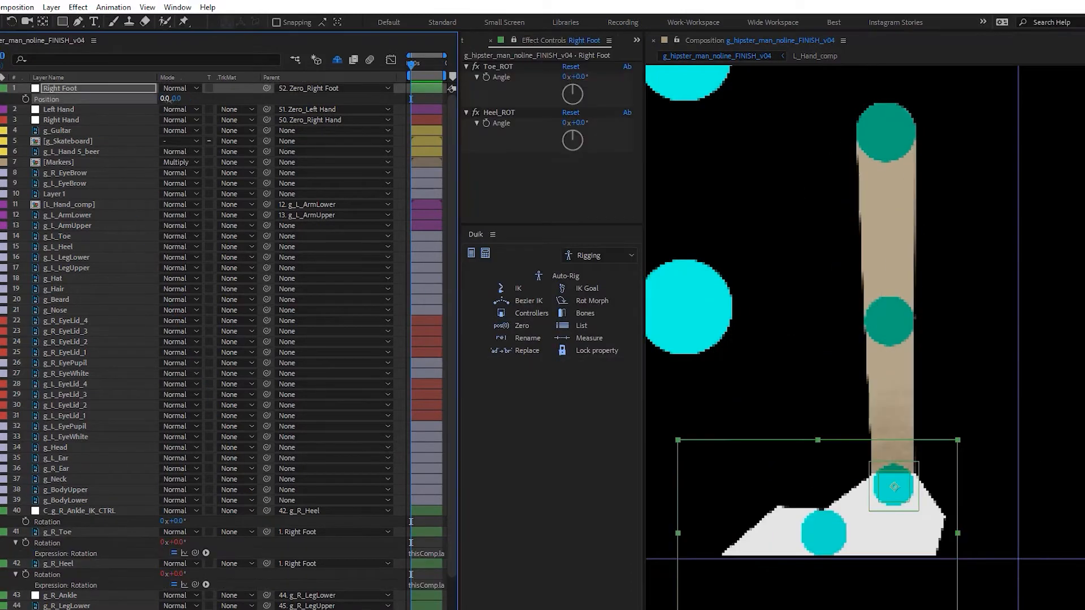
{"action": "key", "text": "u"}
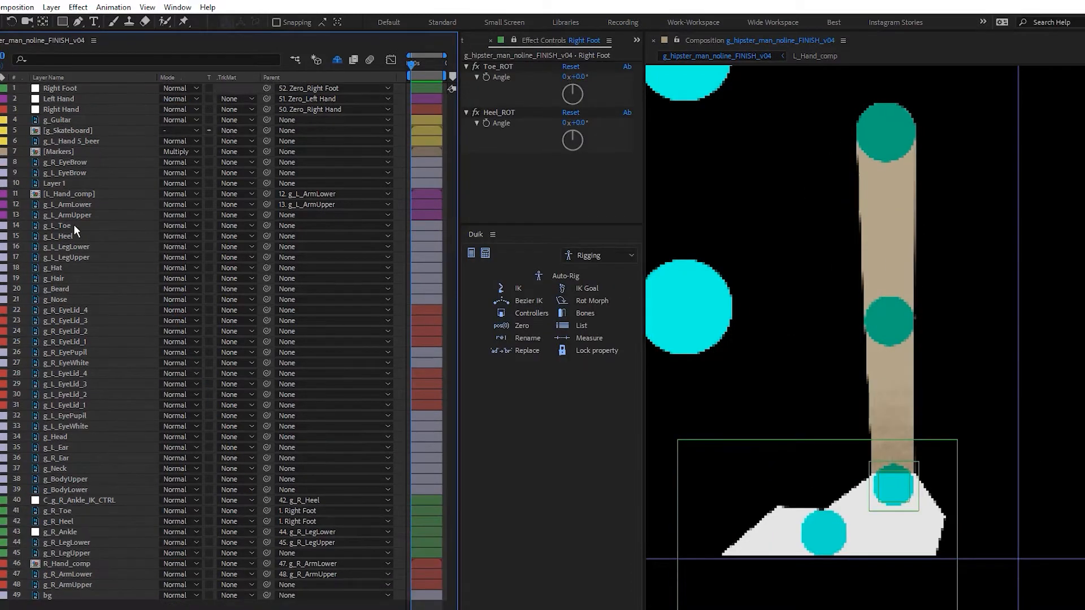
Step: Give the left leg layers, g_L_Toe through g_L_LegUpper, an orange label
{"action": "left_click", "coordinate": [66, 257], "text": "shift"}
{"action": "scroll", "coordinate": [865, 337], "scroll_direction": "down", "scroll_amount": 1}
{"action": "left_click_drag", "start_coordinate": [984, 348], "coordinate": [802, 324]}
{"action": "left_click", "coordinate": [3, 225]}
{"action": "left_click", "coordinate": [28, 338]}
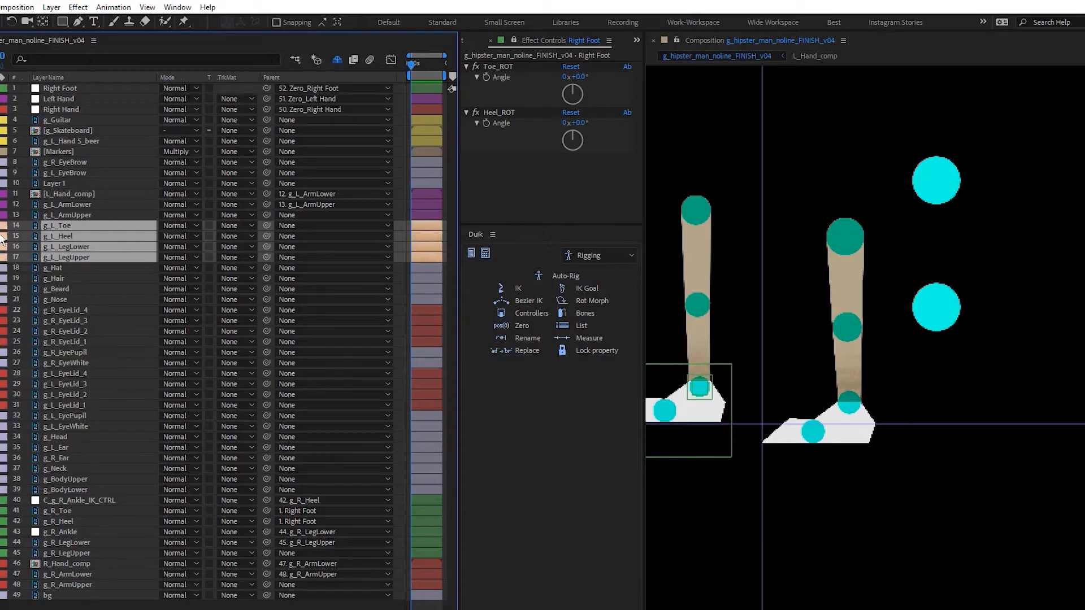
{"action": "left_click", "coordinate": [3, 236]}
{"action": "left_click", "coordinate": [29, 416]}
Step: Move the g_L_Toe layer's anchor point to the center of the left toe joint marker
{"action": "scroll", "coordinate": [996, 306], "scroll_direction": "down", "scroll_amount": 1}
{"action": "left_click", "coordinate": [98, 225]}
{"action": "key", "text": "y"}
{"action": "scroll", "coordinate": [836, 457], "scroll_direction": "up", "scroll_amount": 1}
{"action": "mouse_move", "coordinate": [790, 139]}
{"action": "left_mouse_down"}
{"action": "mouse_move", "coordinate": [817, 455]}
{"action": "mouse_move", "coordinate": [980, 248]}
{"action": "left_mouse_up"}
{"action": "scroll", "coordinate": [869, 424], "scroll_direction": "up", "scroll_amount": 2}
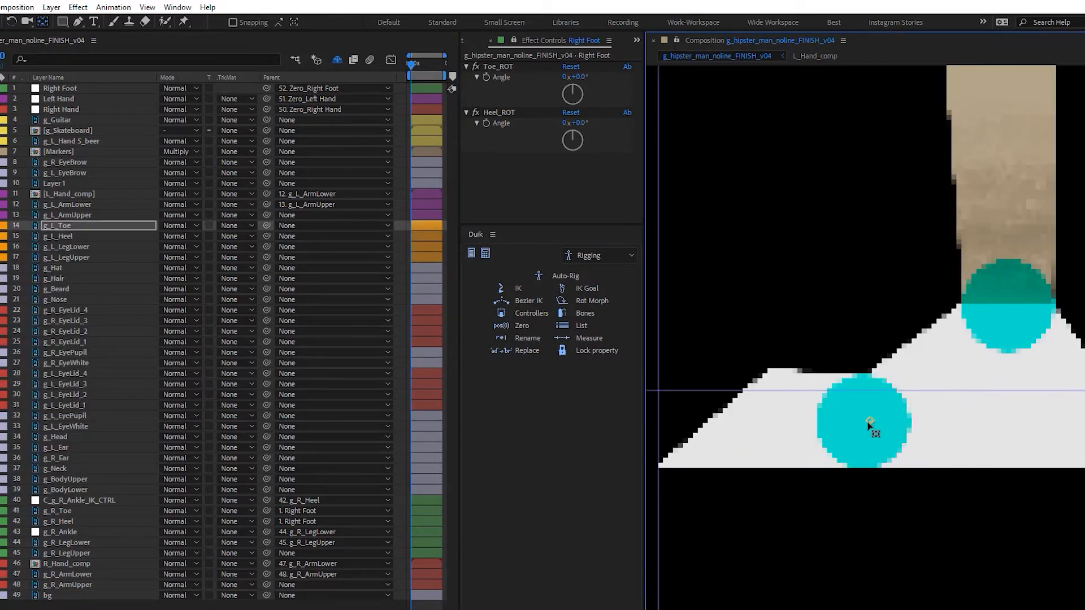
{"action": "scroll", "coordinate": [865, 450], "scroll_direction": "up", "scroll_amount": 1}
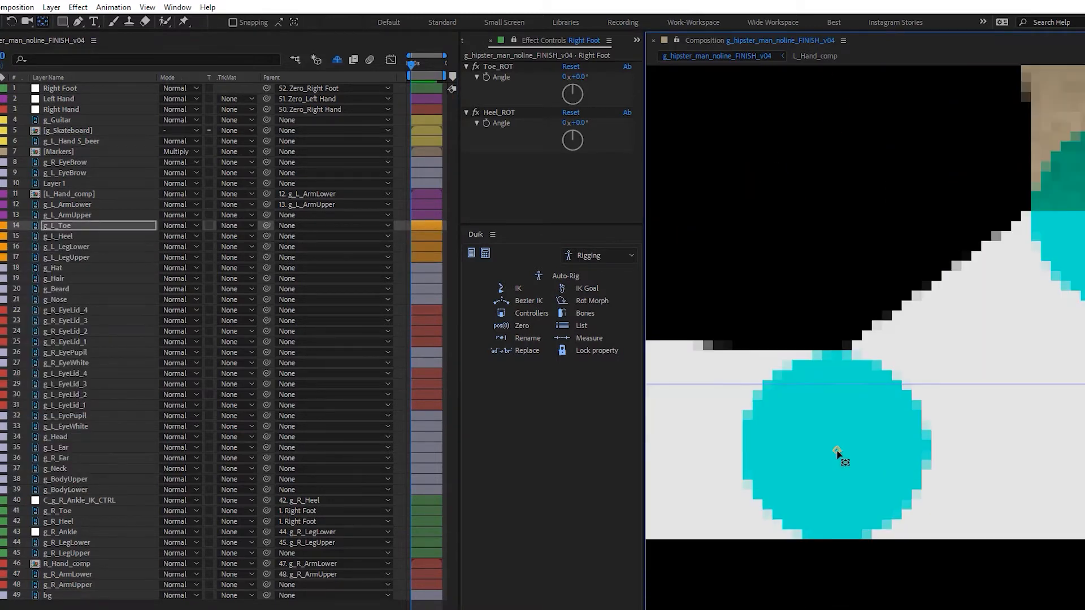
Step: Move the g_L_Heel layer's anchor point to the center of the left ankle marker
{"action": "left_click", "coordinate": [99, 236]}
{"action": "left_click_drag", "start_coordinate": [1010, 305], "coordinate": [831, 424]}
{"action": "scroll", "coordinate": [826, 395], "scroll_direction": "down", "scroll_amount": 4}
{"action": "scroll", "coordinate": [817, 509], "scroll_direction": "up", "scroll_amount": 1}
{"action": "scroll", "coordinate": [821, 510], "scroll_direction": "up", "scroll_amount": 2}
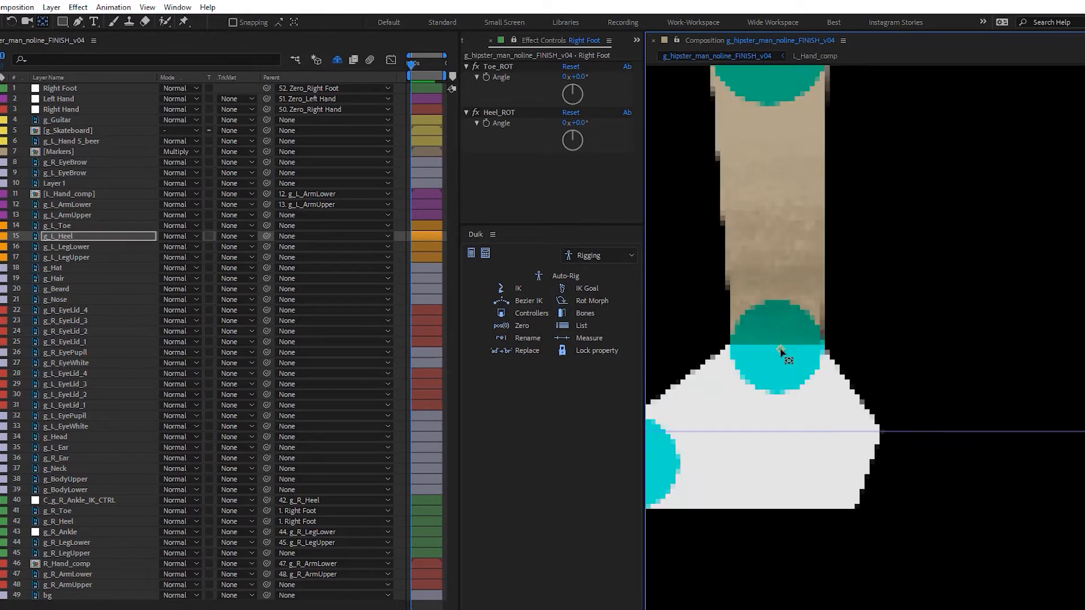
{"action": "scroll", "coordinate": [775, 347], "scroll_direction": "down", "scroll_amount": 1}
{"action": "left_click_drag", "start_coordinate": [775, 348], "coordinate": [813, 428]}
Step: Move the g_L_LegLower layer's anchor point to the center of the left knee marker
{"action": "left_click", "coordinate": [73, 247]}
{"action": "scroll", "coordinate": [874, 389], "scroll_direction": "down", "scroll_amount": 2}
{"action": "left_click_drag", "start_coordinate": [813, 97], "coordinate": [856, 355]}
{"action": "scroll", "coordinate": [857, 356], "scroll_direction": "up", "scroll_amount": 3}
Step: Move the g_L_LegUpper layer's anchor point to the center of the marker at the top of the left leg
{"action": "left_click", "coordinate": [66, 257]}
{"action": "scroll", "coordinate": [887, 333], "scroll_direction": "down", "scroll_amount": 2}
{"action": "scroll", "coordinate": [874, 283], "scroll_direction": "down", "scroll_amount": 1}
{"action": "left_click_drag", "start_coordinate": [874, 283], "coordinate": [860, 403]}
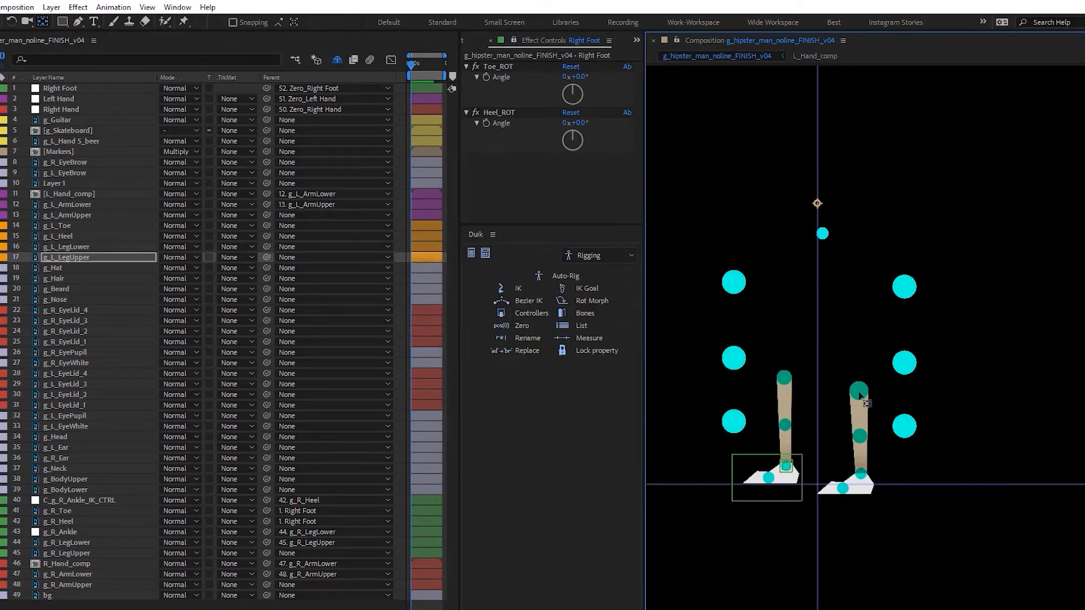
{"action": "left_click_drag", "start_coordinate": [816, 204], "coordinate": [863, 391]}
{"action": "scroll", "coordinate": [866, 398], "scroll_direction": "up", "scroll_amount": 3}
{"action": "scroll", "coordinate": [856, 372], "scroll_direction": "down", "scroll_amount": 3}
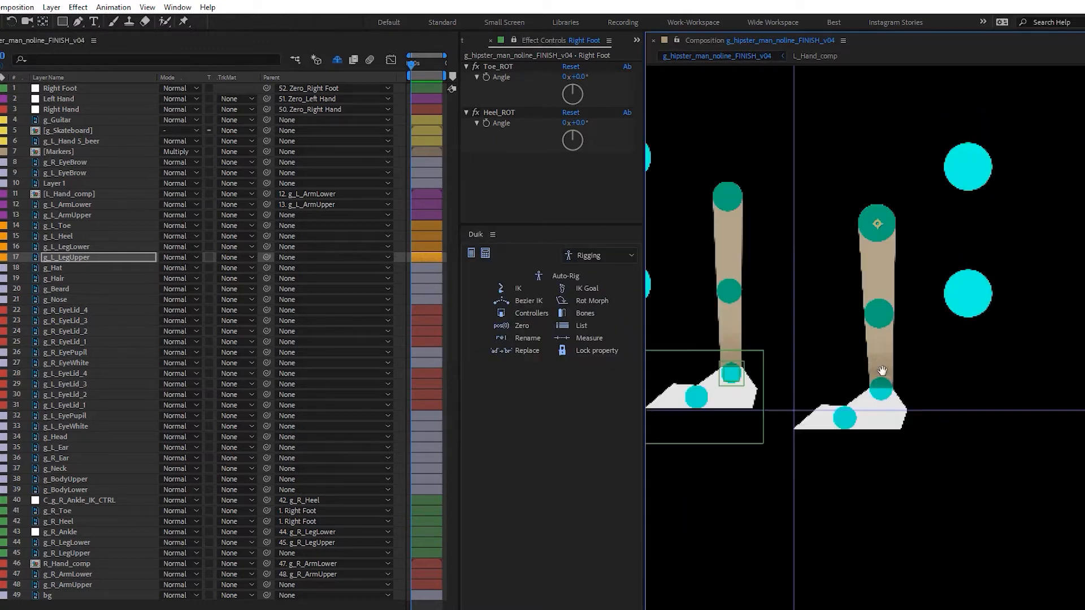
Step: Create a controller null at the left heel's anchor, rename it g_L_Ankle and place it just below g_L_Heel
{"action": "left_click", "coordinate": [72, 257]}
{"action": "left_click", "coordinate": [527, 314]}
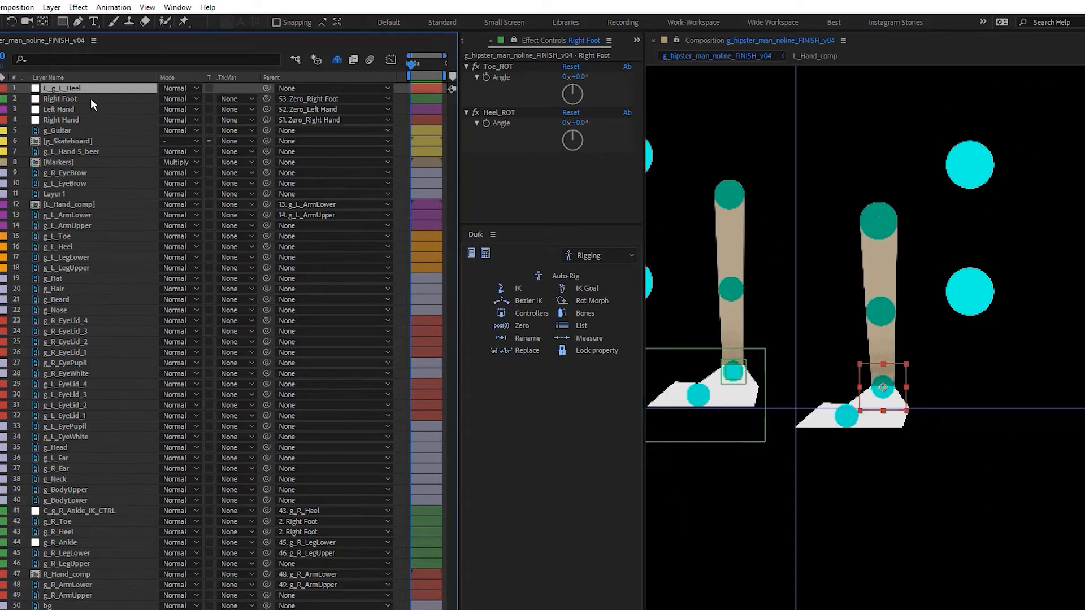
{"action": "key", "text": "Return"}
{"action": "type", "text": "g_"}
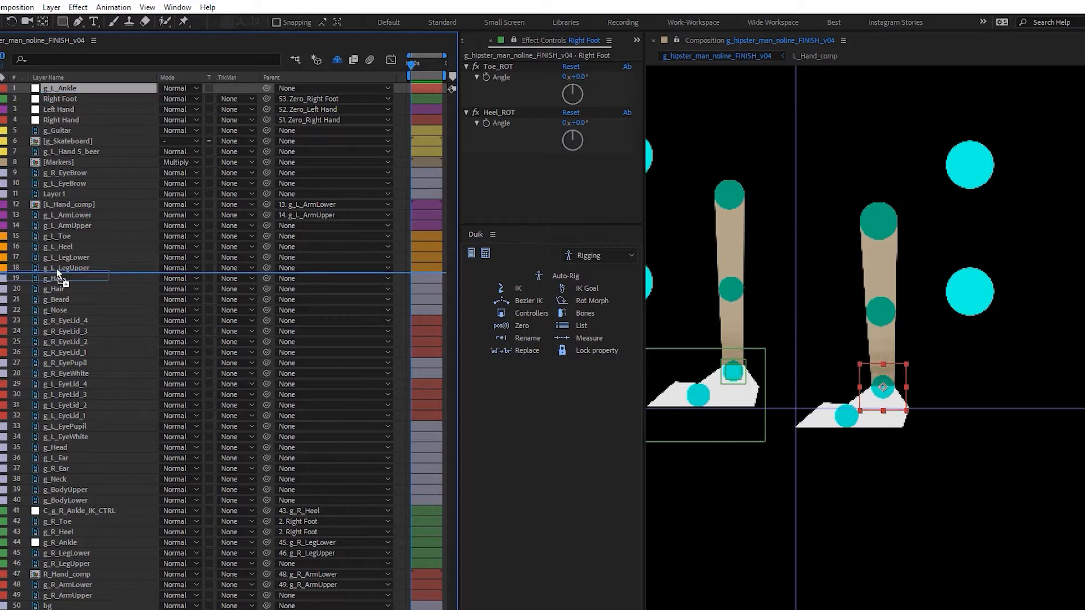
{"action": "left_click_drag", "start_coordinate": [58, 276], "coordinate": [54, 251]}
Step: Name the second left ankle null C_g_L_Ankle_IK_CTRL, and label it and g_L_Ankle orange
{"action": "key", "text": "Return"}
{"action": "left_click", "coordinate": [97, 89]}
{"action": "type", "text": "_g_L_Ankle_IK_CTRL"}
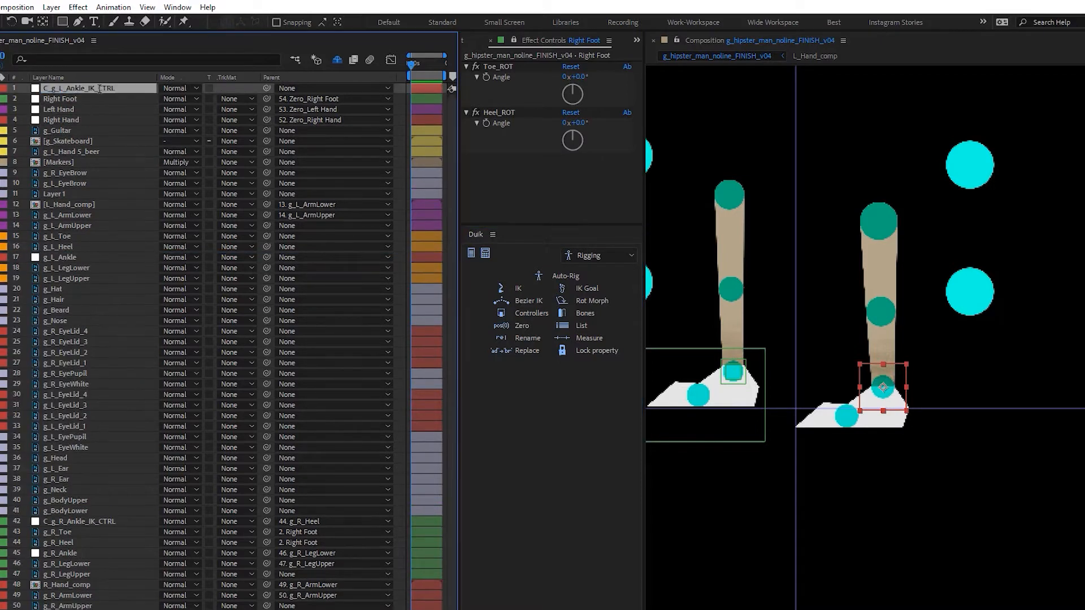
{"action": "left_click", "coordinate": [2, 247]}
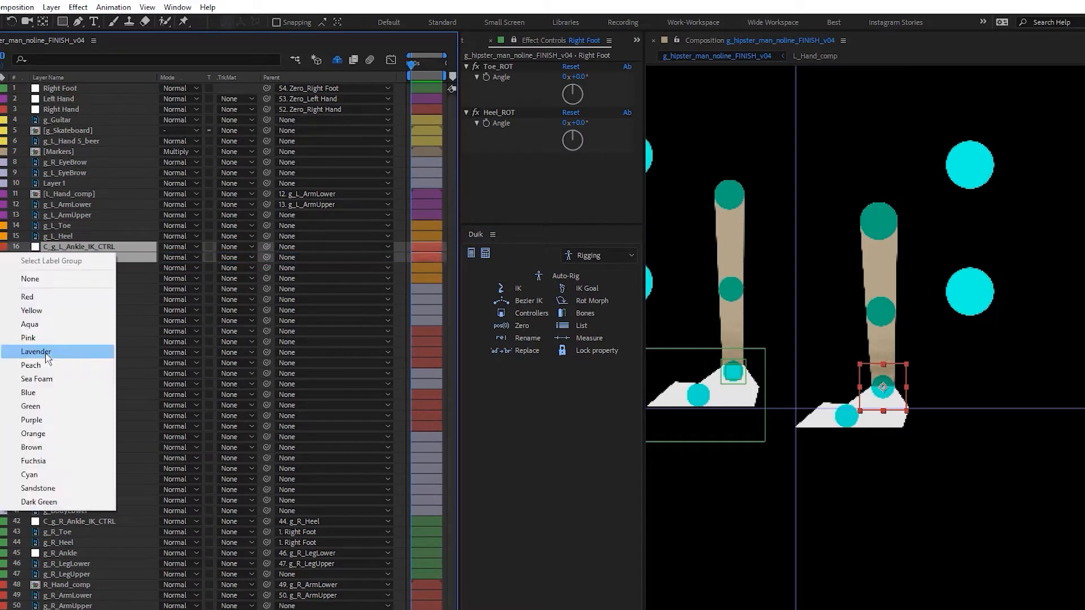
{"action": "left_click", "coordinate": [34, 432]}
Step: Rename the new controller null at the left ankle as Left Foot and give it an orange label
{"action": "left_click", "coordinate": [71, 265]}
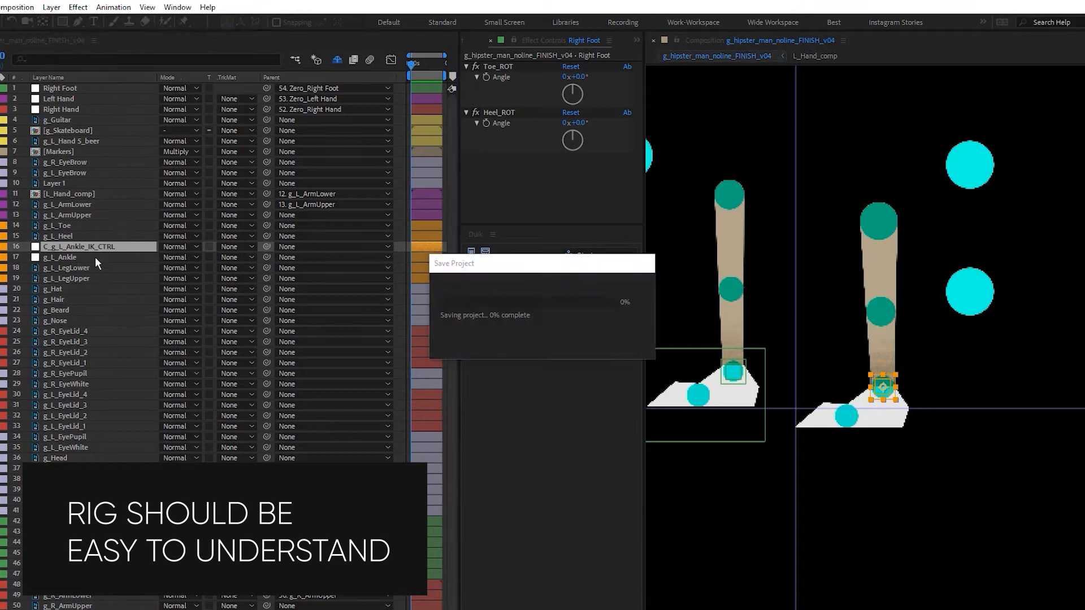
{"action": "key", "text": "Return"}
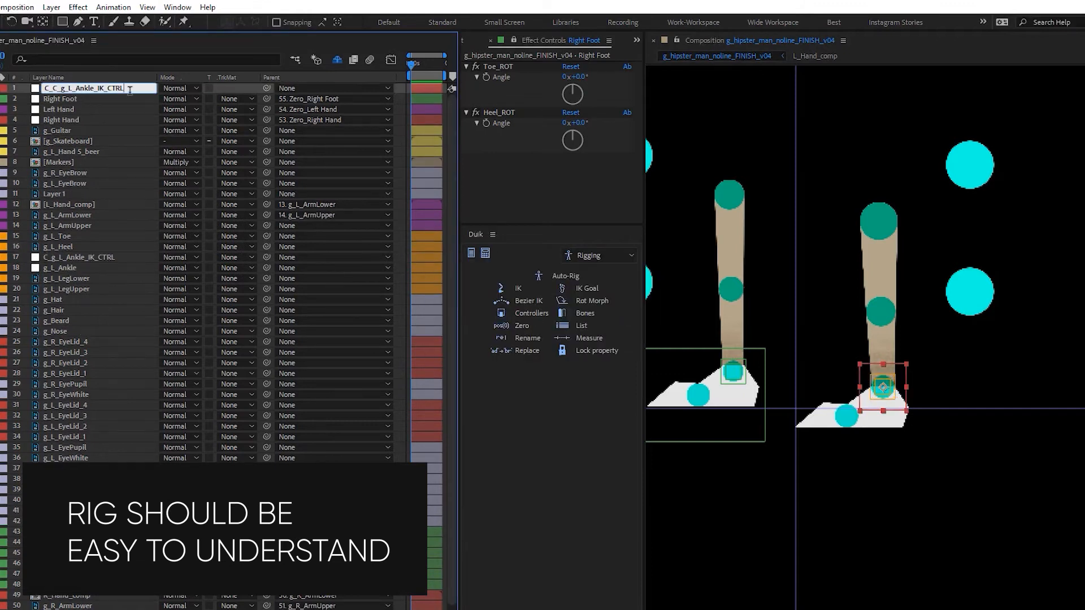
{"action": "type", "text": "Left Foot"}
{"action": "key", "text": "Return"}
{"action": "left_click", "coordinate": [3, 88]}
{"action": "left_click", "coordinate": [50, 276]}
Step: Parent g_L_Ankle to g_L_LegLower, and parent g_L_LegLower to g_L_LegUpper
{"action": "left_click", "coordinate": [269, 266]}
{"action": "left_click_drag", "start_coordinate": [268, 267], "coordinate": [84, 278]}
{"action": "left_click_drag", "start_coordinate": [267, 278], "coordinate": [83, 287]}
Step: Apply IK to the left ankle and leg layers with C_g_L_Ankle_IK_CTRL, then test the leg bend and undo the test move
{"action": "left_click", "coordinate": [83, 257]}
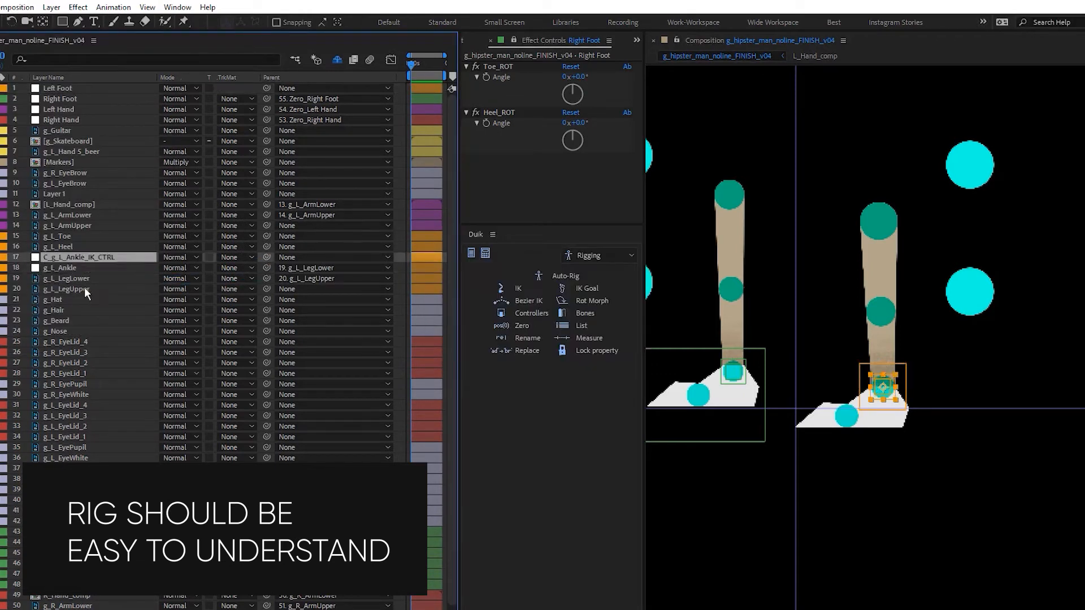
{"action": "left_click", "coordinate": [84, 287], "text": "shift"}
{"action": "left_click", "coordinate": [84, 287], "text": "ctrl"}
{"action": "left_click", "coordinate": [518, 288]}
{"action": "scroll", "coordinate": [891, 339], "scroll_direction": "up", "scroll_amount": 1}
{"action": "left_click_drag", "start_coordinate": [876, 424], "coordinate": [845, 231]}
{"action": "key", "text": "ctrl+z"}
{"action": "key", "text": "ctrl+z"}
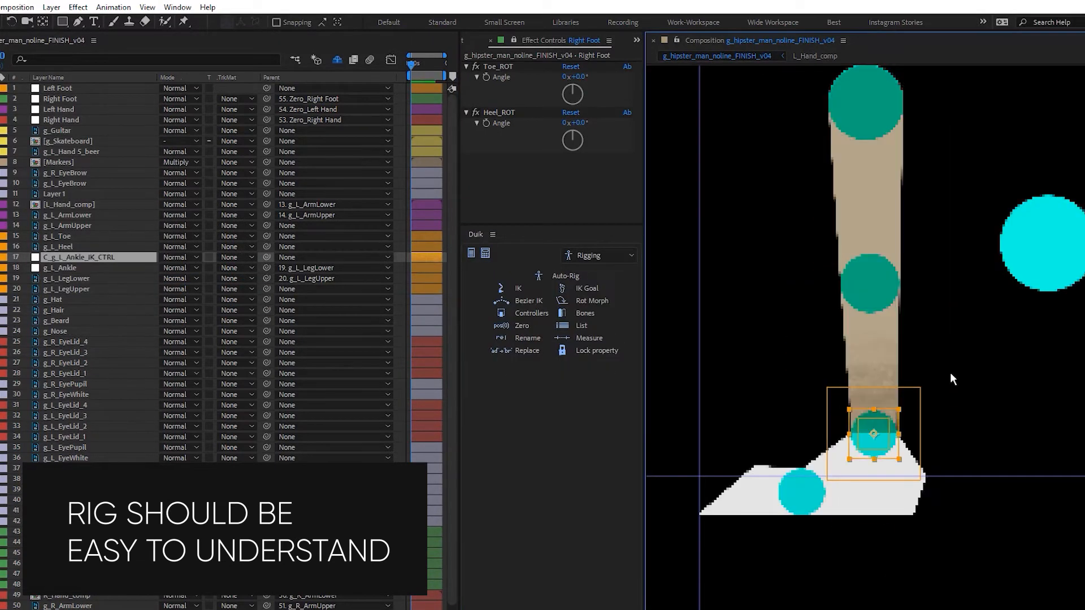
Step: Move the g_L_Heel layer's anchor point to the center of the left toe joint marker
{"action": "key", "text": "F3"}
{"action": "left_click", "coordinate": [95, 247]}
{"action": "key", "text": "y"}
{"action": "left_click_drag", "start_coordinate": [818, 479], "coordinate": [801, 491]}
{"action": "scroll", "coordinate": [803, 497], "scroll_direction": "up", "scroll_amount": 1}
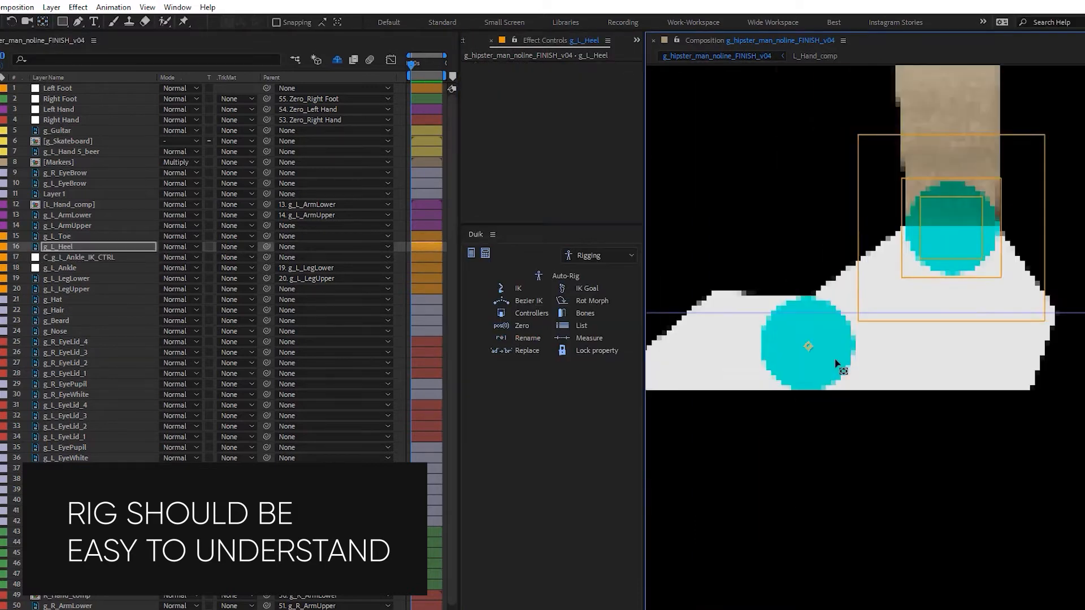
Step: Parent C_g_L_Ankle_IK_CTRL to g_L_Heel, and parent g_L_Heel and g_L_Toe to the Left Foot null
{"action": "left_click_drag", "start_coordinate": [267, 257], "coordinate": [97, 248]}
{"action": "left_click", "coordinate": [85, 236], "text": "shift"}
{"action": "left_click_drag", "start_coordinate": [266, 236], "coordinate": [56, 90]}
Step: Add two Angle Control effects to the Left Foot null
{"action": "left_click", "coordinate": [56, 88]}
{"action": "key", "text": "ctrl+space"}
{"action": "type", "text": "angl"}
{"action": "key", "text": "Return"}
{"action": "type", "text": "agn"}
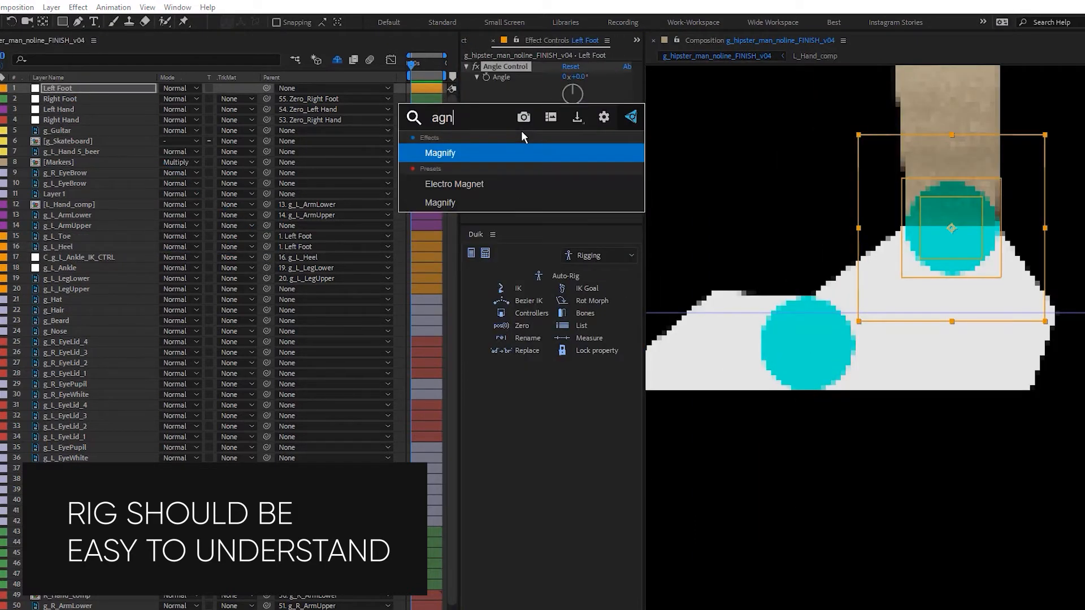
{"action": "key", "text": "Return"}
Step: Set the parent of g_L_Toe and g_L_Heel back to None
{"action": "left_click", "coordinate": [79, 236]}
{"action": "left_click", "coordinate": [339, 247]}
{"action": "left_click", "coordinate": [331, 6]}
Step: Resize the Left Foot null to 450 × 300 px and set its anchor point to 334, 46 so it surrounds the foot
{"action": "key", "text": "ctrl+shift+y"}
{"action": "left_click", "coordinate": [39, 47]}
{"action": "type", "text": "450"}
{"action": "key", "text": "Tab"}
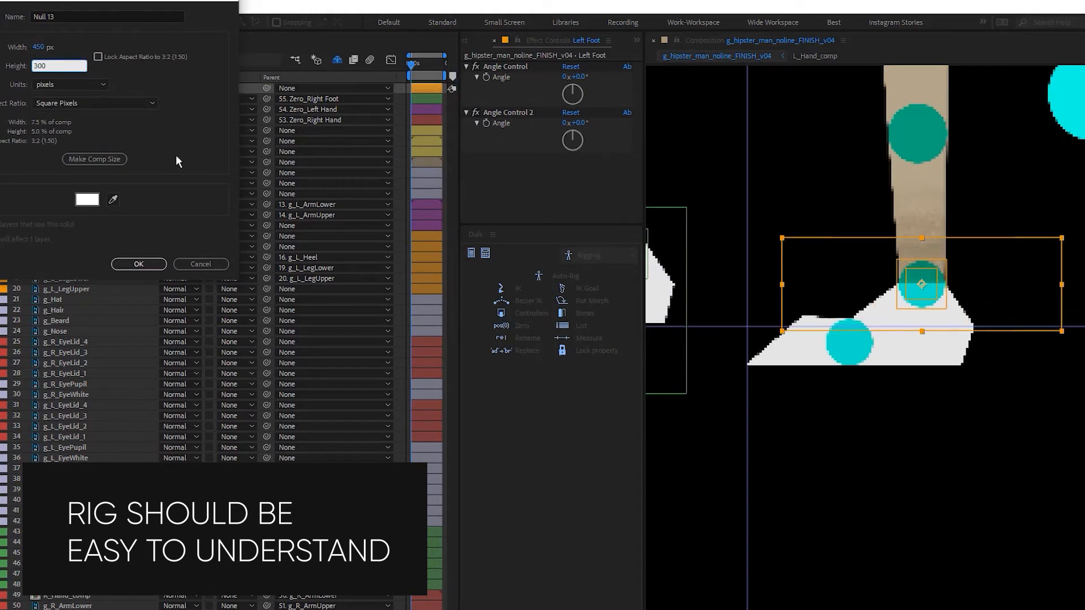
{"action": "type", "text": "300"}
{"action": "key", "text": "Return"}
{"action": "key", "text": "a"}
{"action": "left_click_drag", "start_coordinate": [183, 99], "coordinate": [110, 99]}
{"action": "left_click_drag", "start_coordinate": [169, 99], "coordinate": [246, 108]}
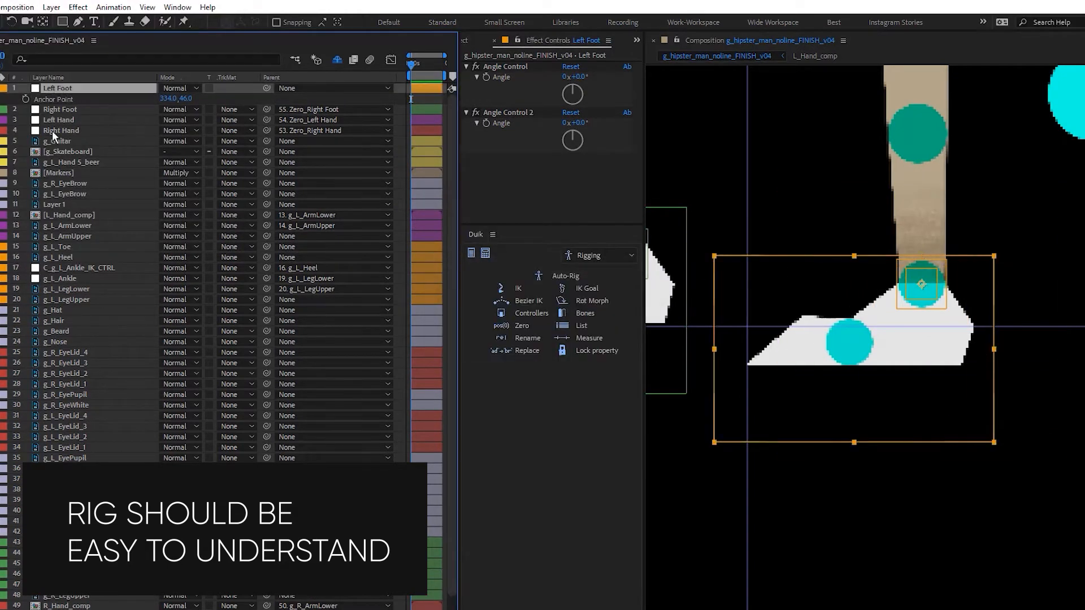
Step: Parent g_L_Toe and g_L_Heel to the Left Foot null
{"action": "left_click", "coordinate": [62, 257]}
{"action": "left_click", "coordinate": [63, 247], "text": "shift"}
{"action": "left_click_drag", "start_coordinate": [266, 246], "coordinate": [73, 88]}
Step: Rename the Left Foot null's two Angle Control effects as Toe_ROT and Heel_ROT, and save the project
{"action": "left_click", "coordinate": [68, 88]}
{"action": "left_click", "coordinate": [519, 68]}
{"action": "key", "text": "Return"}
{"action": "type", "text": "Heel_ROt"}
{"action": "key", "text": "ctrl+a"}
{"action": "type", "text": "Heel_ROT"}
{"action": "key", "text": "Return"}
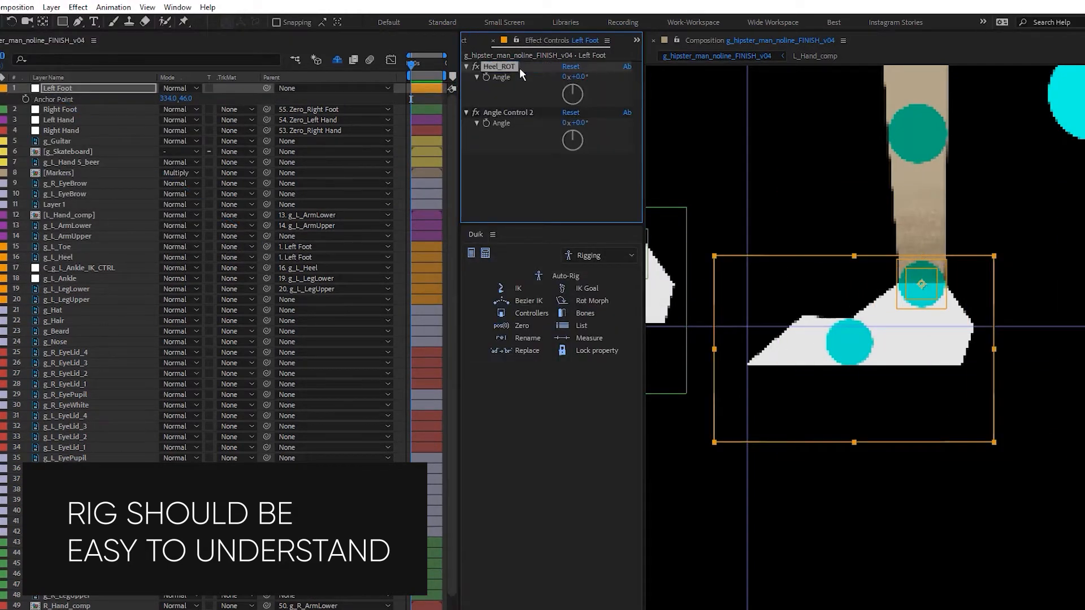
{"action": "type", "text": "Toe_ROT"}
{"action": "key", "text": "Return"}
{"action": "key", "text": "ctrl+s"}
Step: Link the rotation of g_L_Toe to the Toe_ROT angle and the rotation of g_L_Heel to the Heel_ROT angle with expressions
{"action": "key", "text": "r"}
{"action": "left_click", "coordinate": [26, 258], "text": "alt"}
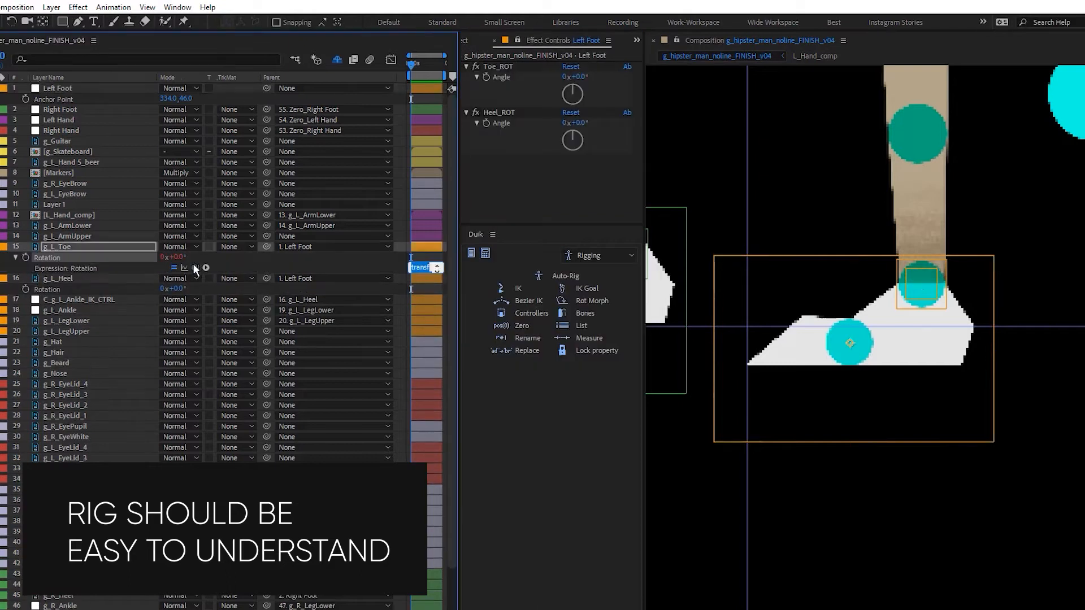
{"action": "left_click_drag", "start_coordinate": [195, 267], "coordinate": [500, 77]}
{"action": "left_click_drag", "start_coordinate": [195, 299], "coordinate": [501, 123]}
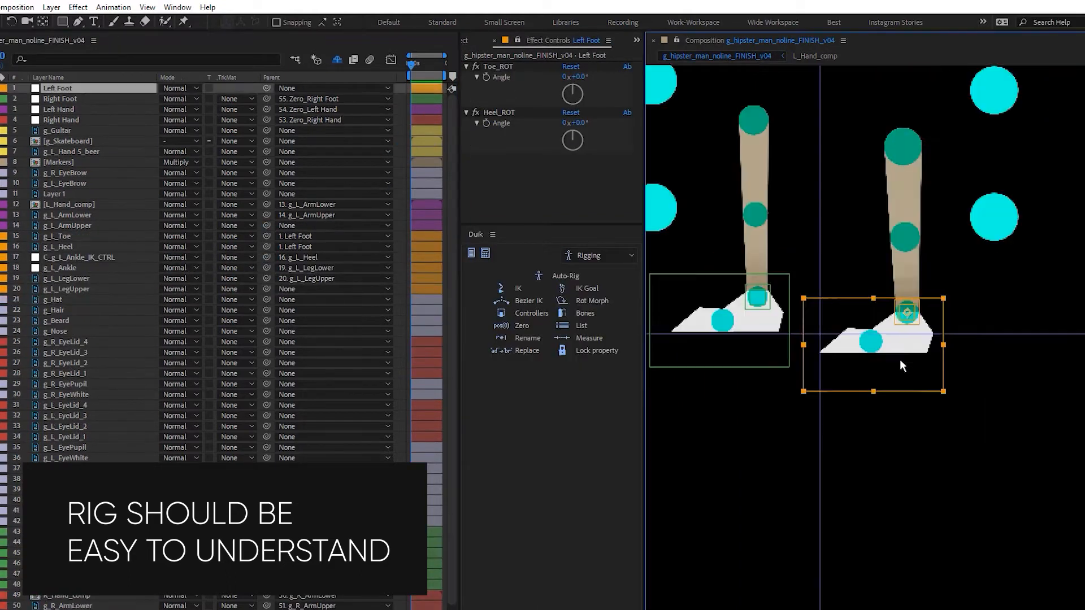
Step: Test the Toe_ROT angle on the Left Foot null and undo the trial changes
{"action": "left_click_drag", "start_coordinate": [576, 77], "coordinate": [571, 70]}
{"action": "left_click", "coordinate": [570, 66]}
{"action": "left_click", "coordinate": [133, 91]}
{"action": "key", "text": "ctrl+z"}
{"action": "key", "text": "ctrl+z"}
{"action": "key", "text": "ctrl+z"}
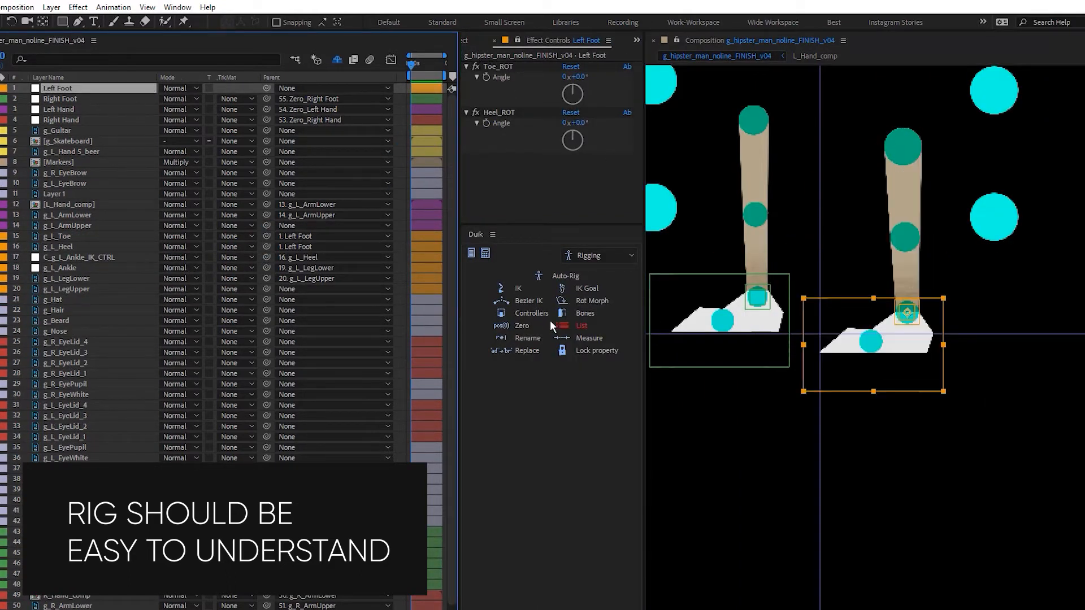
Step: Zero out the Left Foot null's position with Duik
{"action": "key", "text": "p"}
{"action": "left_click", "coordinate": [531, 324]}
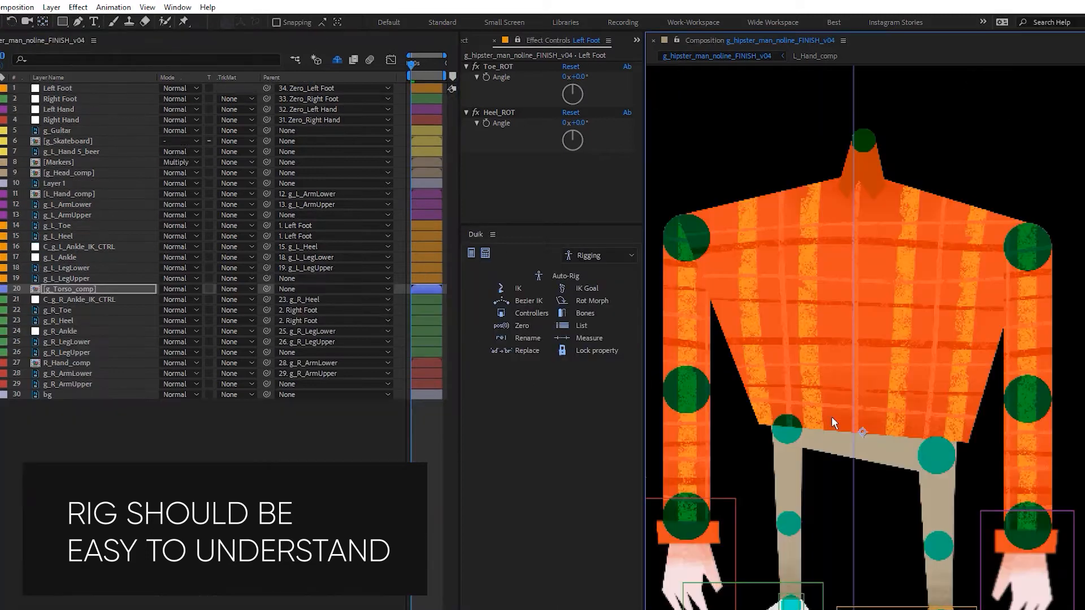
Step: Place puppet pins on g_Torso_comp along its centre line, from the neck tip down through chest and belly to the pelvis
{"action": "scroll", "coordinate": [883, 440], "scroll_direction": "up", "scroll_amount": 5}
{"action": "scroll", "coordinate": [870, 452], "scroll_direction": "down", "scroll_amount": 5}
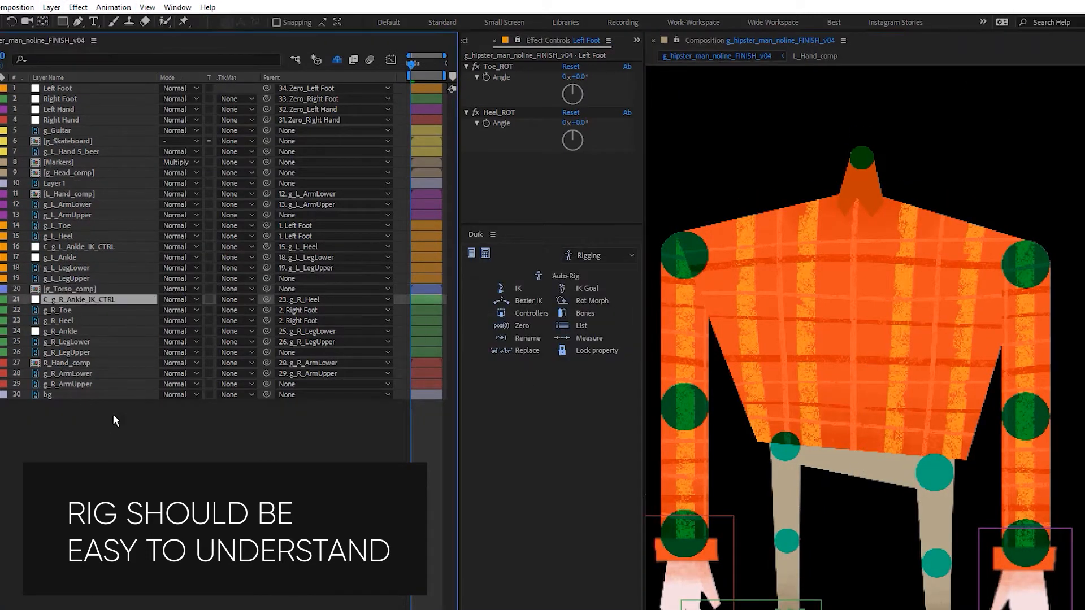
{"action": "key", "text": "ctrl+p"}
{"action": "left_click", "coordinate": [857, 448]}
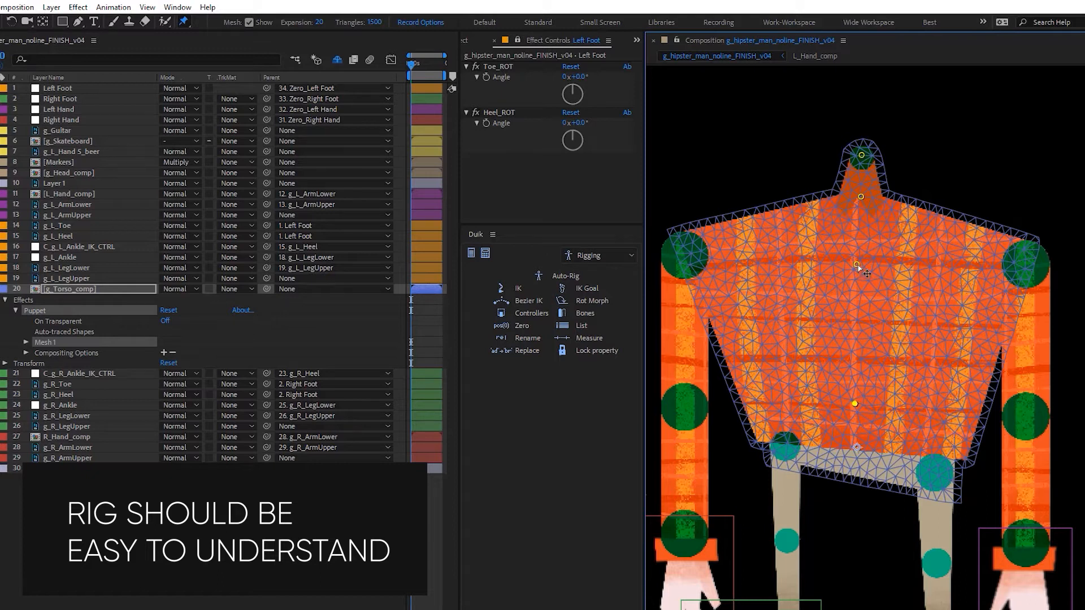
{"action": "left_click_drag", "start_coordinate": [857, 265], "coordinate": [823, 271]}
Step: Order the torso puppet pins from neck tip to pelvis, naming the middle ones g_Chest and g_Belly, and create Duik bones for all pins
{"action": "left_click_drag", "start_coordinate": [113, 394], "coordinate": [93, 351]}
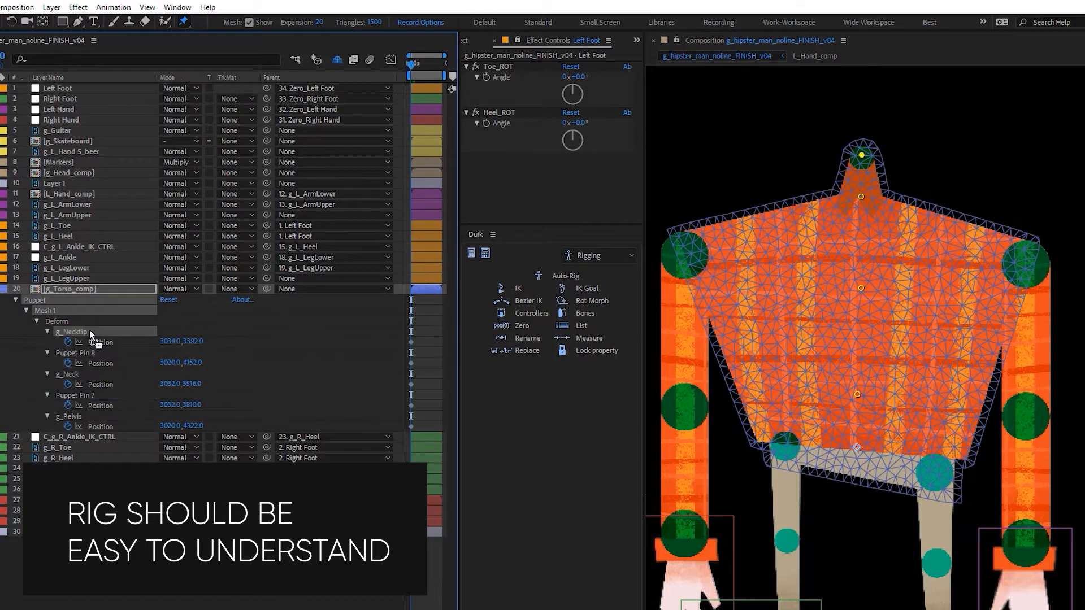
{"action": "left_click_drag", "start_coordinate": [80, 395], "coordinate": [85, 349]}
{"action": "left_click_drag", "start_coordinate": [82, 395], "coordinate": [82, 349]}
{"action": "left_click", "coordinate": [85, 374]}
{"action": "key", "text": "Return"}
{"action": "type", "text": "g_Chest"}
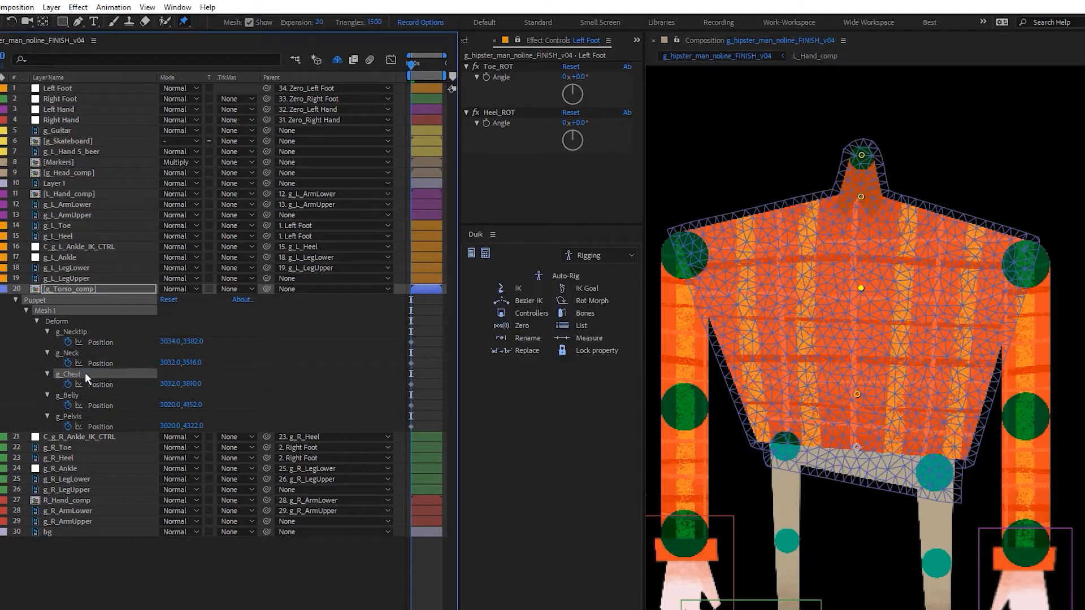
{"action": "left_click", "coordinate": [89, 290]}
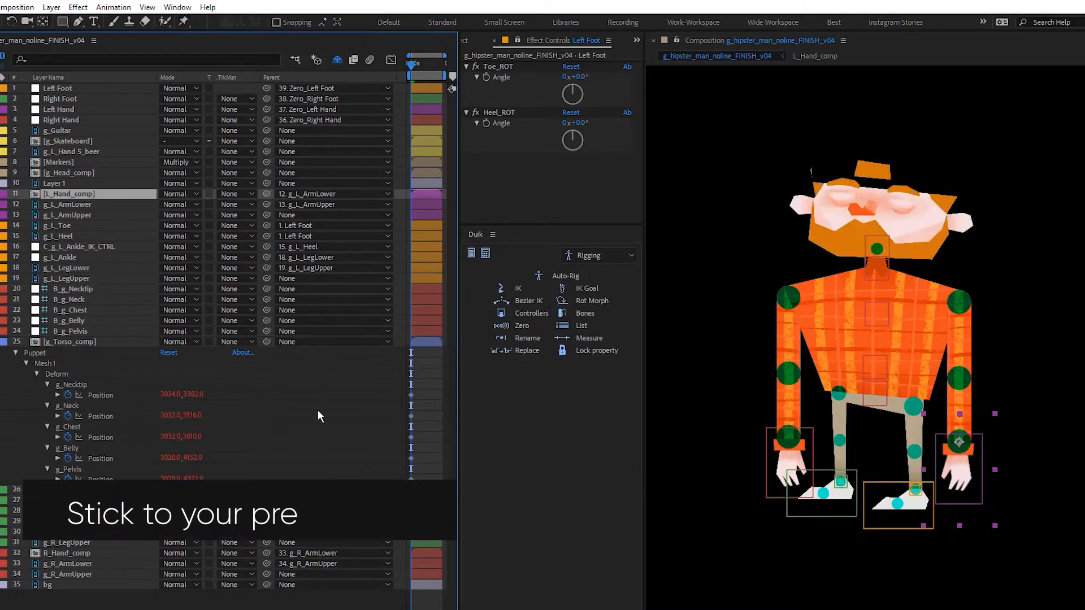
Step: Set the label color of g_Head_comp to Blue
{"action": "left_click", "coordinate": [3, 172]}
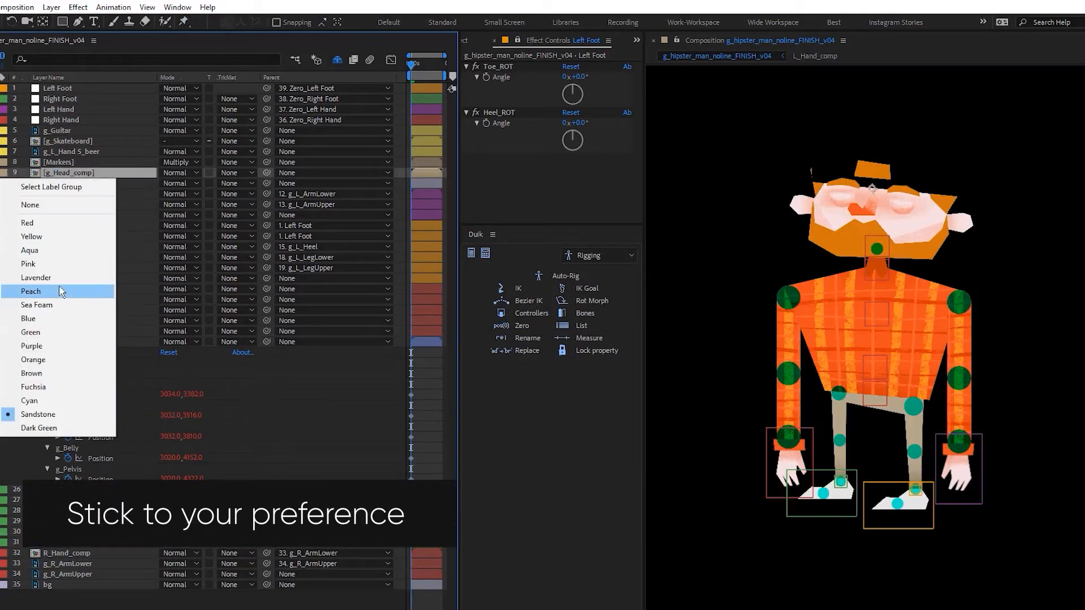
{"action": "left_click", "coordinate": [50, 359]}
{"action": "left_click", "coordinate": [4, 173]}
{"action": "left_click", "coordinate": [43, 318]}
Step: Move the anchor point of g_Head_comp onto the neck tip marker and save the project
{"action": "scroll", "coordinate": [890, 254], "scroll_direction": "up", "scroll_amount": 1}
{"action": "left_click_drag", "start_coordinate": [890, 254], "coordinate": [807, 374]}
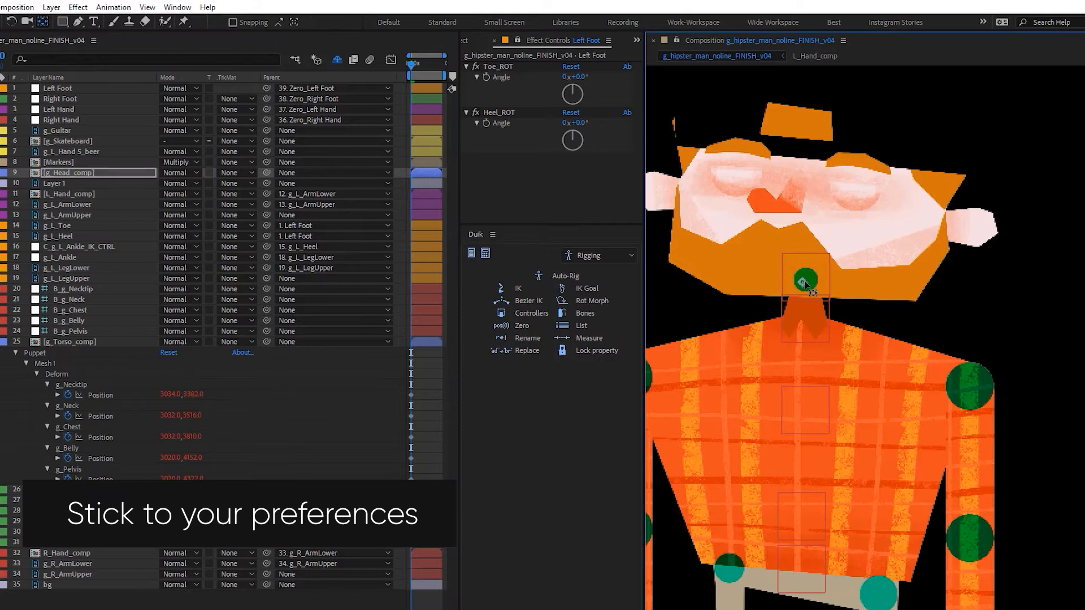
{"action": "scroll", "coordinate": [808, 299], "scroll_direction": "up", "scroll_amount": 2}
{"action": "left_click_drag", "start_coordinate": [783, 217], "coordinate": [790, 204]}
{"action": "key", "text": "v"}
{"action": "key", "text": "ctrl+s"}
{"action": "scroll", "coordinate": [891, 340], "scroll_direction": "down", "scroll_amount": 2}
{"action": "left_click", "coordinate": [253, 432]}
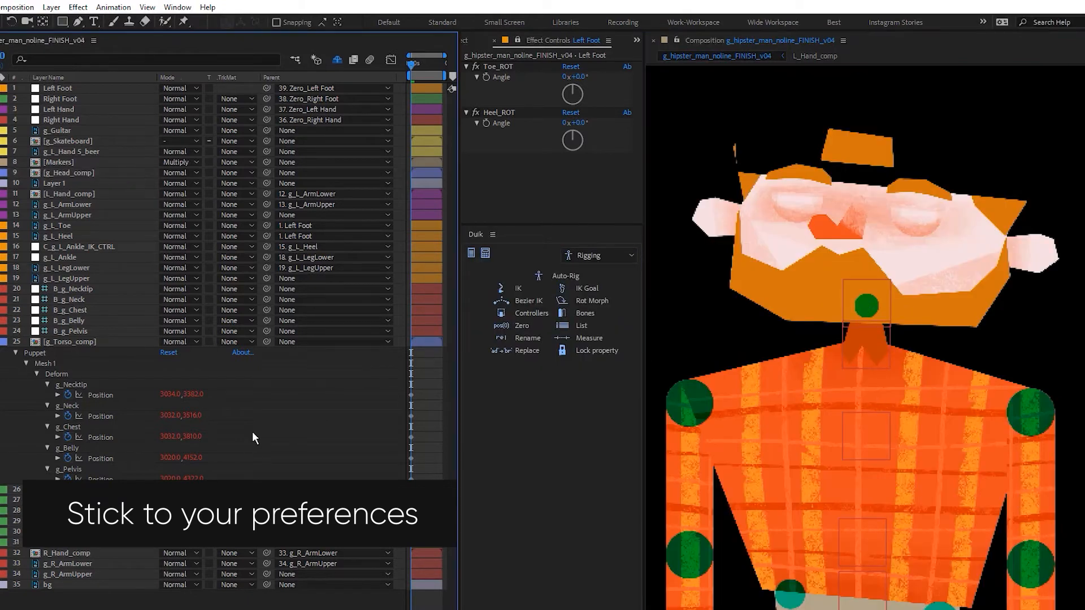
Step: Try g_Head_comp lower in the layer stack and pull each hand controller up toward the face, undoing every trial
{"action": "left_click_drag", "start_coordinate": [70, 173], "coordinate": [79, 280]}
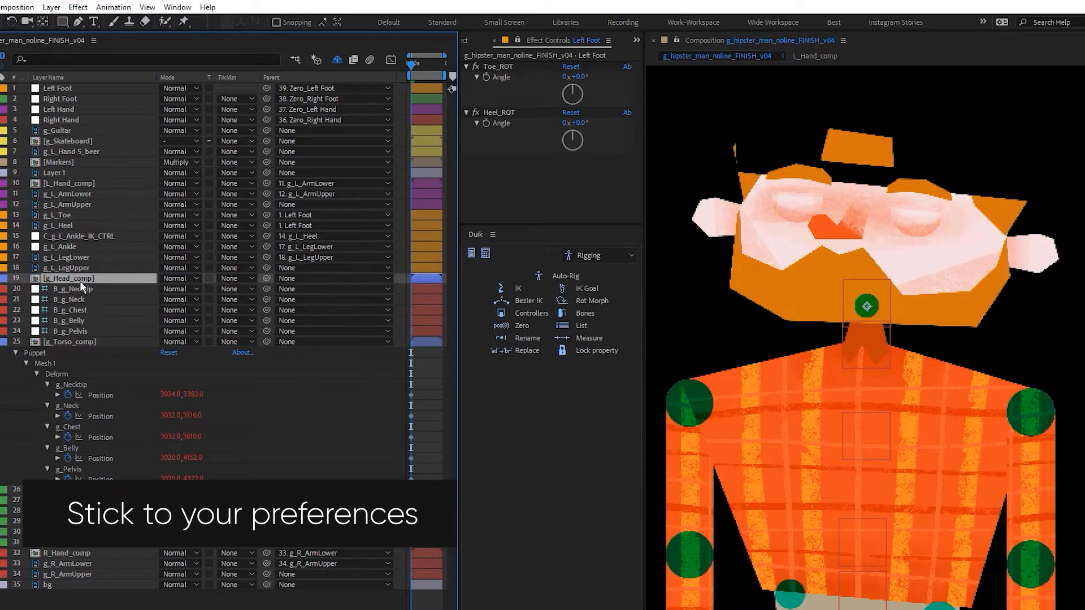
{"action": "key", "text": "ctrl+z"}
{"action": "scroll", "coordinate": [954, 530], "scroll_direction": "down", "scroll_amount": 2}
{"action": "left_click", "coordinate": [551, 461]}
{"action": "left_click_drag", "start_coordinate": [967, 550], "coordinate": [907, 301]}
{"action": "key", "text": "ctrl+z"}
{"action": "left_click_drag", "start_coordinate": [792, 537], "coordinate": [802, 326]}
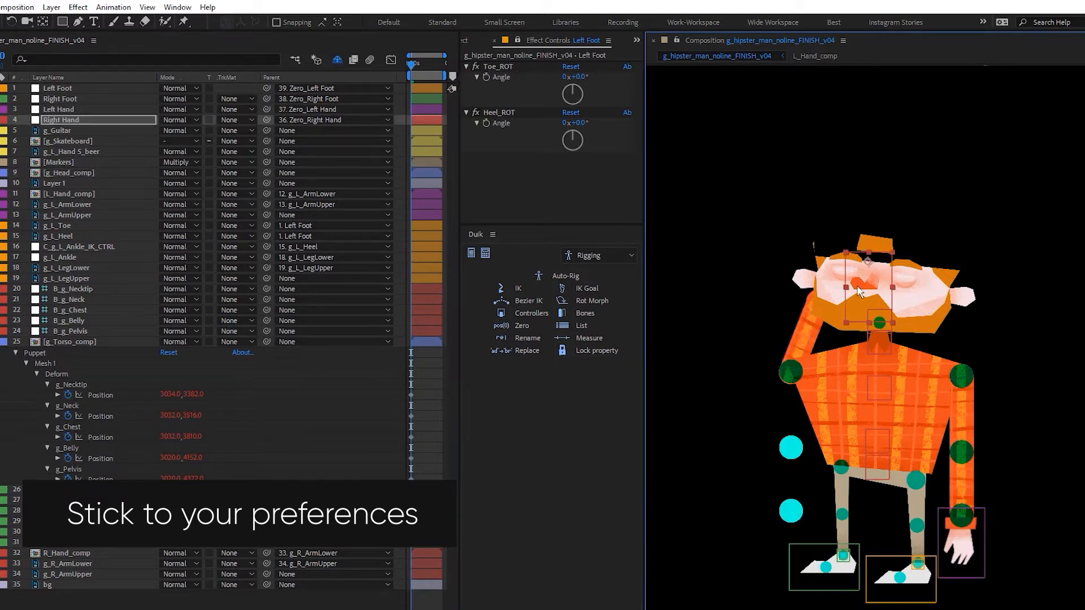
{"action": "key", "text": "ctrl+z"}
Step: Move g_Head_comp in the layer stack to directly above B_g_Necktip
{"action": "left_click_drag", "start_coordinate": [69, 173], "coordinate": [55, 336]}
{"action": "left_click_drag", "start_coordinate": [896, 314], "coordinate": [880, 50]}
{"action": "key", "text": "ctrl+z"}
Step: Create a Head controller null at the neck tip, size it 400 × 400 px and set its anchor point to -800, 400
{"action": "left_click_drag", "start_coordinate": [198, 98], "coordinate": [222, 100]}
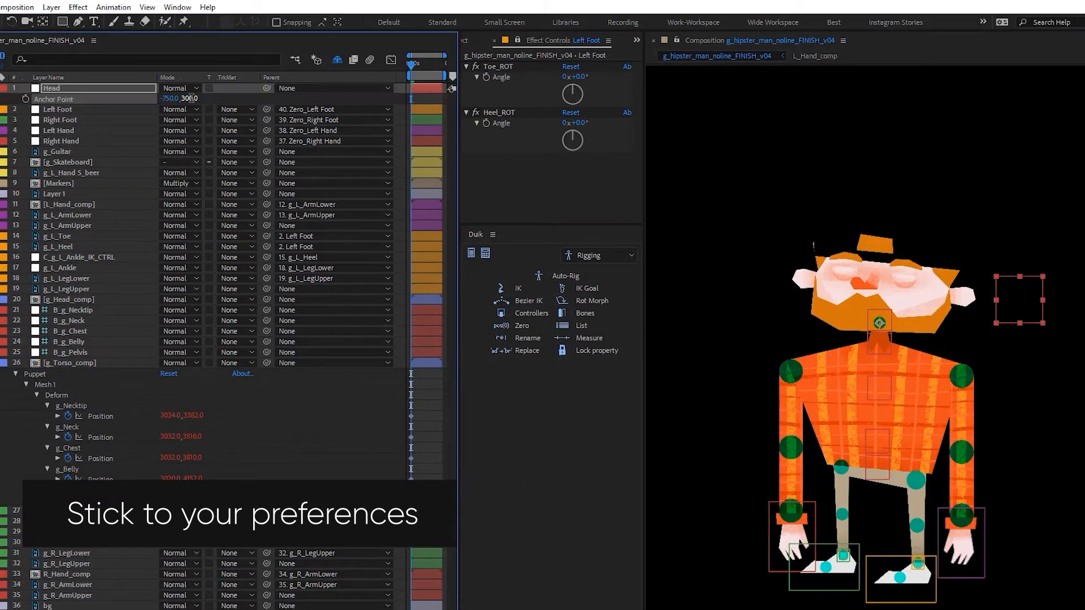
{"action": "key", "text": "ctrl+shift+y"}
{"action": "left_click", "coordinate": [38, 47]}
{"action": "type", "text": "400"}
{"action": "key", "text": "Tab"}
{"action": "type", "text": "400"}
{"action": "key", "text": "Return"}
{"action": "key", "text": "Return"}
{"action": "type", "text": "Head"}
{"action": "key", "text": "Return"}
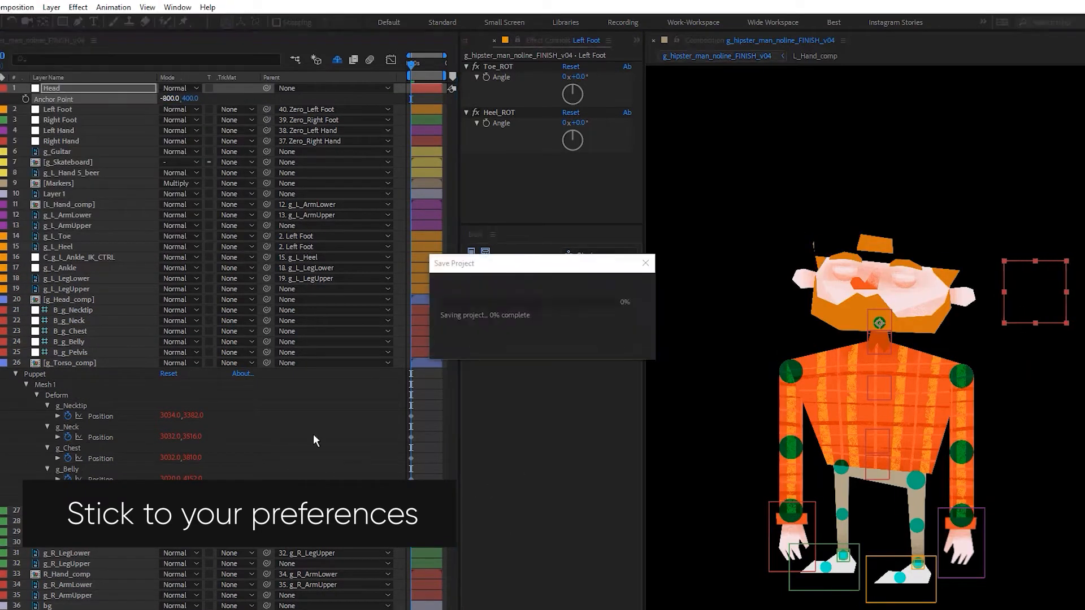
Step: Set the label color of the Head null to Blue
{"action": "left_click", "coordinate": [5, 88]}
{"action": "left_click", "coordinate": [32, 233]}
{"action": "key", "text": "F2"}
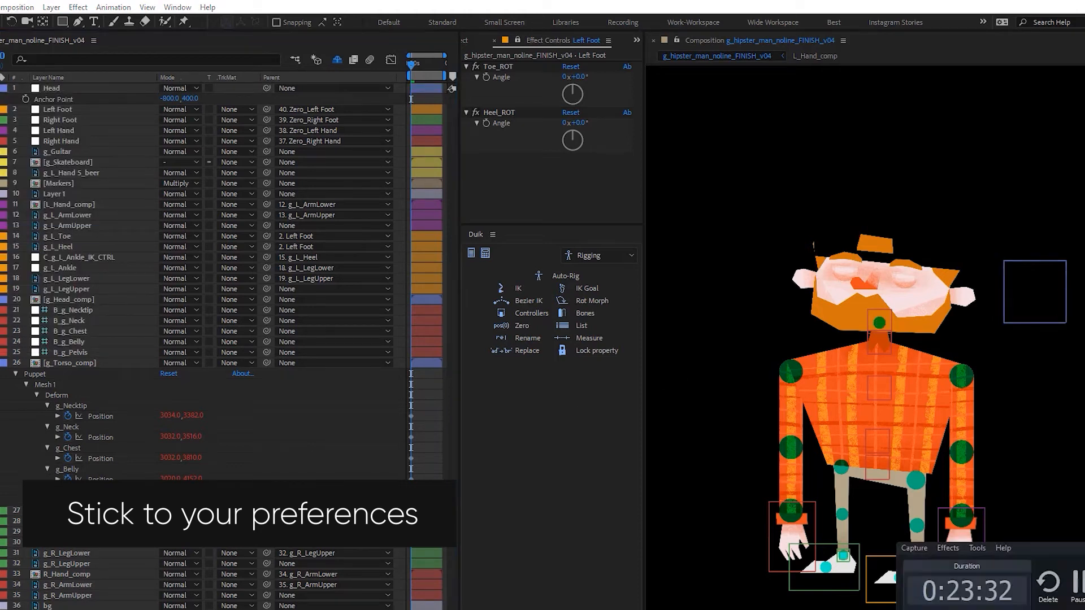
Step: Create a Duik controller for B_g_Pelvis, name it COG and give it a Blue label
{"action": "left_click", "coordinate": [80, 310]}
{"action": "left_click", "coordinate": [80, 352]}
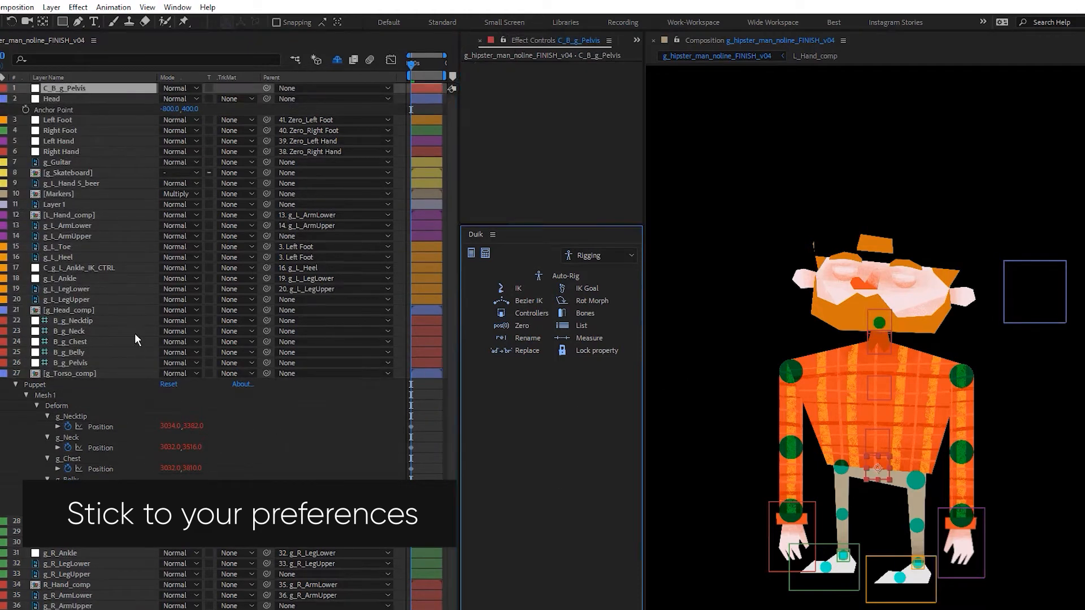
{"action": "left_click", "coordinate": [72, 89]}
{"action": "key", "text": "Return"}
{"action": "type", "text": "COG"}
{"action": "key", "text": "Return"}
{"action": "left_click", "coordinate": [5, 88]}
{"action": "left_click", "coordinate": [34, 233]}
Step: Resize the COG null to 450 × 450 px and set its anchor point to -800, 500
{"action": "key", "text": "ctrl+shift+y"}
{"action": "key", "text": "Tab"}
{"action": "type", "text": "450"}
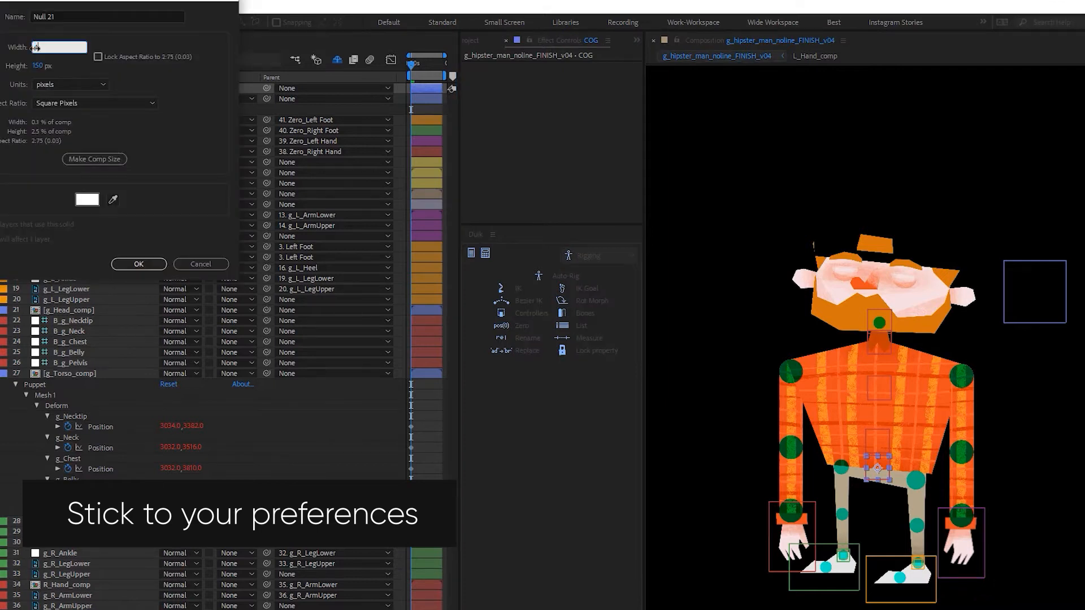
{"action": "key", "text": "Return"}
{"action": "key", "text": "a"}
{"action": "left_click_drag", "start_coordinate": [170, 99], "coordinate": [335, 95]}
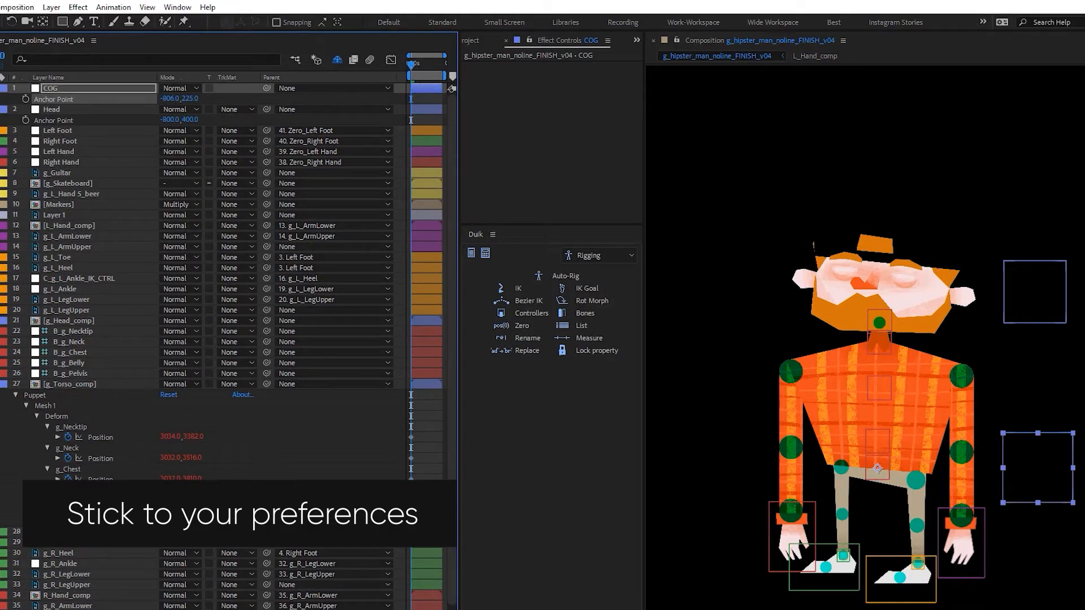
{"action": "type", "text": "500"}
{"action": "key", "text": "Return"}
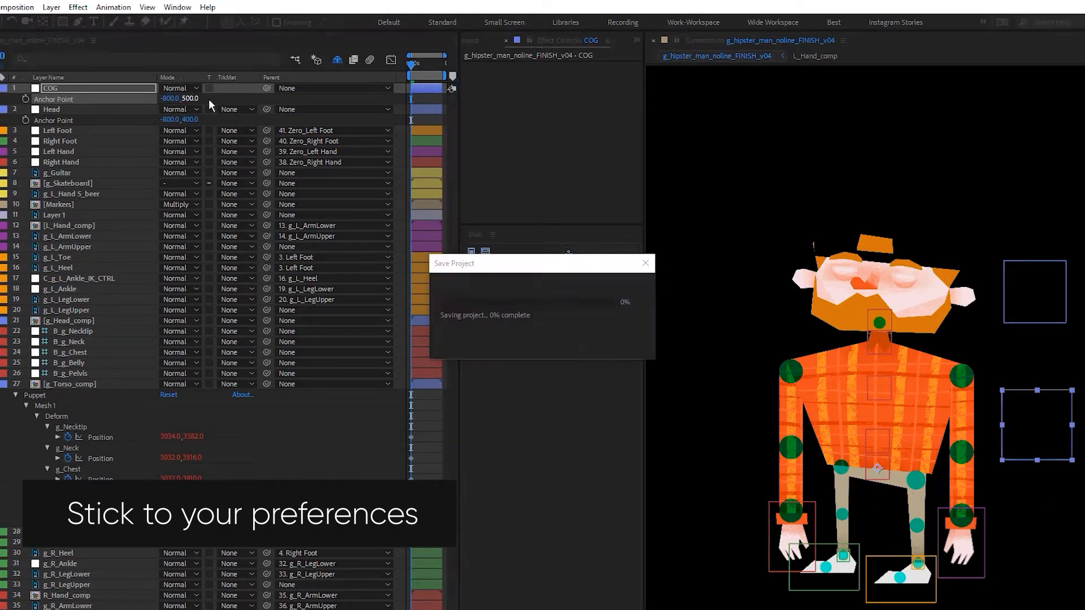
Step: Set the COG null's anchor point to -800, 450 and save the project
{"action": "left_click", "coordinate": [170, 99]}
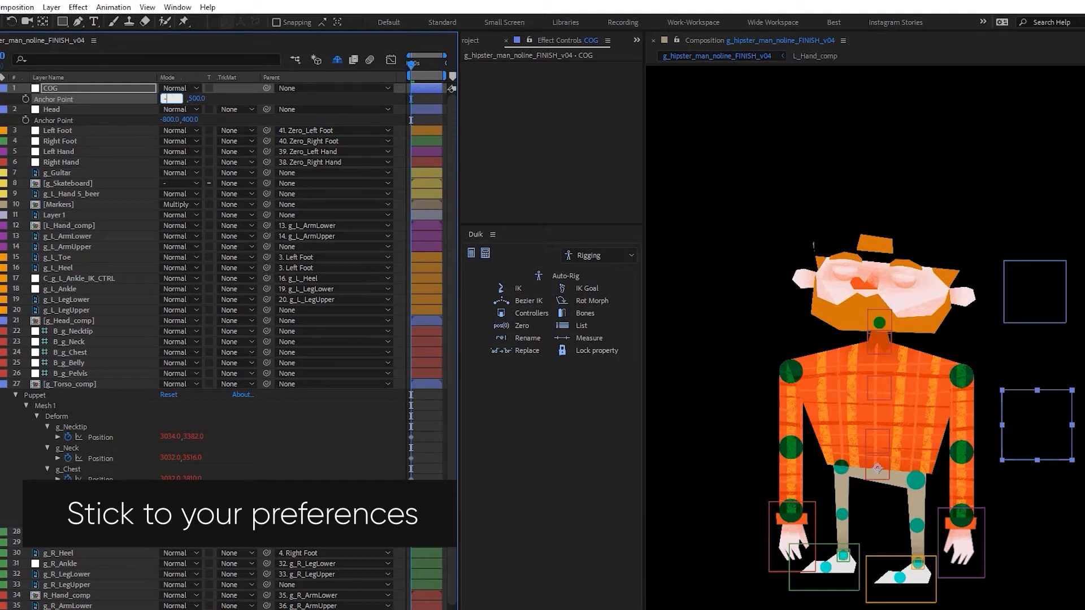
{"action": "type", "text": "-800"}
{"action": "key", "text": "Return"}
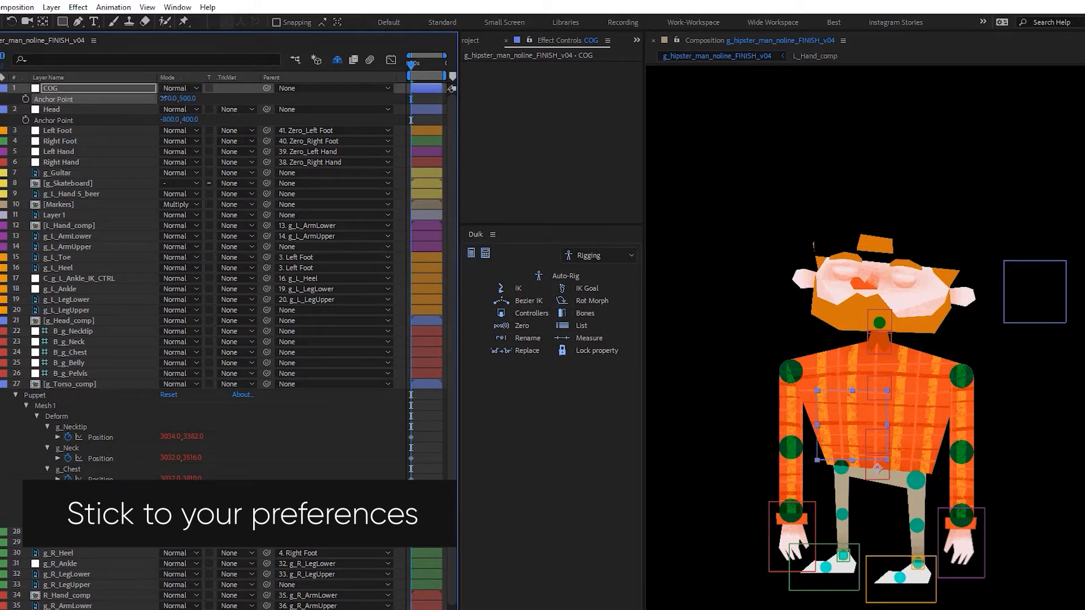
{"action": "left_click_drag", "start_coordinate": [76, 100], "coordinate": [83, 100]}
{"action": "key", "text": "ctrl+s"}
{"action": "left_click", "coordinate": [169, 98]}
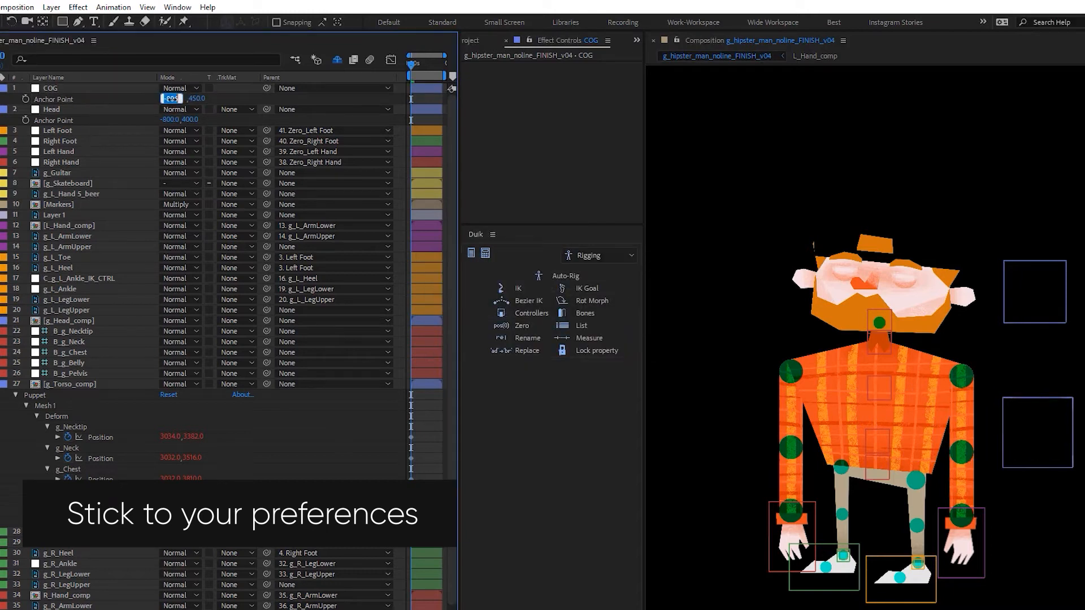
{"action": "key", "text": "Return"}
{"action": "key", "text": "ctrl+s"}
Step: Place the Head null above COG in the layer stack, and parent g_Head_comp and B_g_Necktip to Head
{"action": "left_click", "coordinate": [90, 88]}
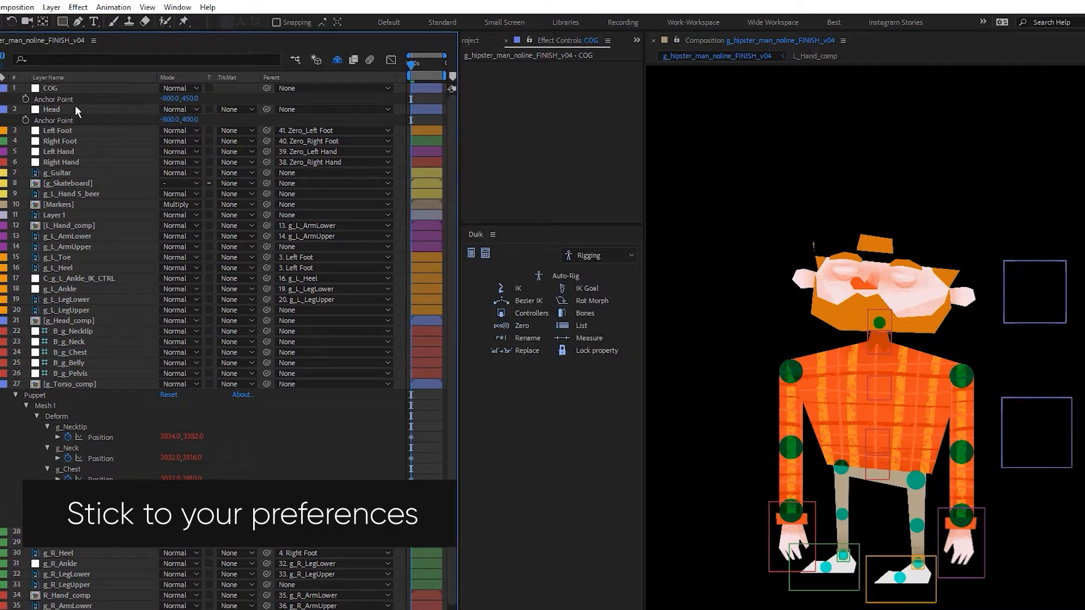
{"action": "left_click_drag", "start_coordinate": [75, 110], "coordinate": [76, 85]}
{"action": "left_click", "coordinate": [83, 331]}
{"action": "left_click", "coordinate": [83, 319], "text": "ctrl"}
{"action": "left_click_drag", "start_coordinate": [267, 320], "coordinate": [59, 88]}
{"action": "left_click", "coordinate": [59, 88]}
Step: Parent Head to B_g_Neck, chain the neck, chest and belly bones down to B_g_Pelvis with g_Torso_comp, and parent B_g_Pelvis to COG
{"action": "left_click_drag", "start_coordinate": [267, 88], "coordinate": [84, 342]}
{"action": "left_click", "coordinate": [88, 343]}
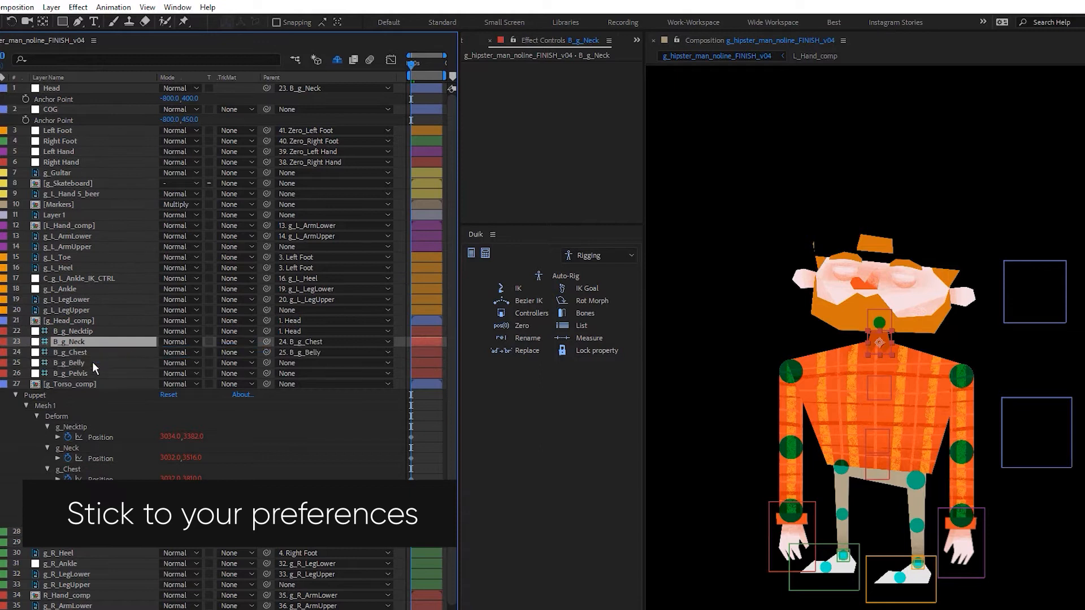
{"action": "left_click_drag", "start_coordinate": [267, 363], "coordinate": [70, 374]}
{"action": "left_click_drag", "start_coordinate": [267, 385], "coordinate": [62, 109]}
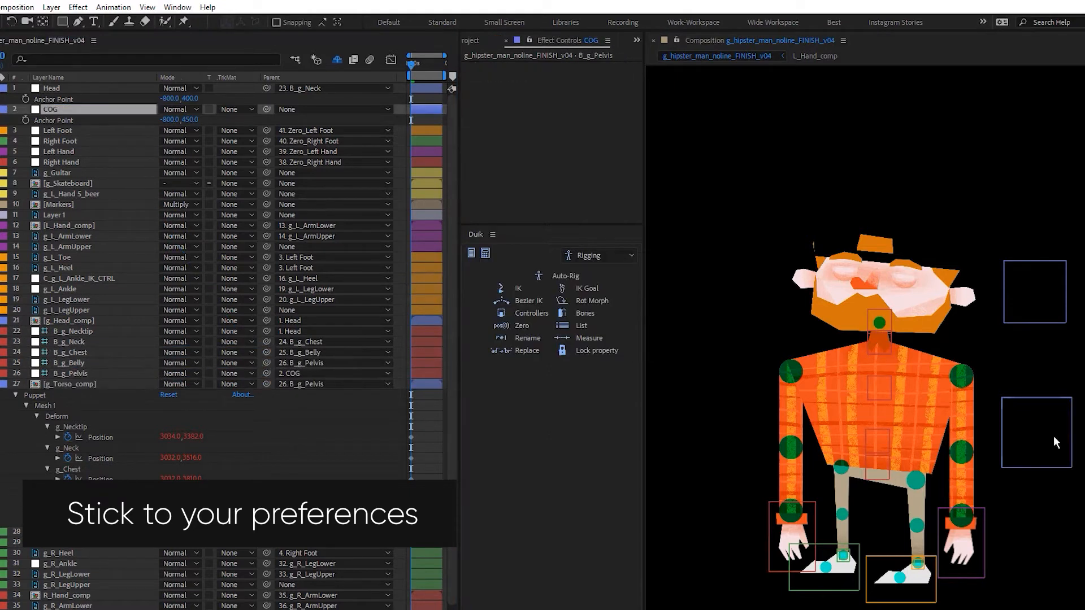
Step: Parent both LegUpper layers to B_g_Pelvis and both ArmUpper layers to B_g_Chest
{"action": "left_click_drag", "start_coordinate": [266, 311], "coordinate": [108, 260]}
{"action": "scroll", "coordinate": [262, 446], "scroll_direction": "down", "scroll_amount": 1}
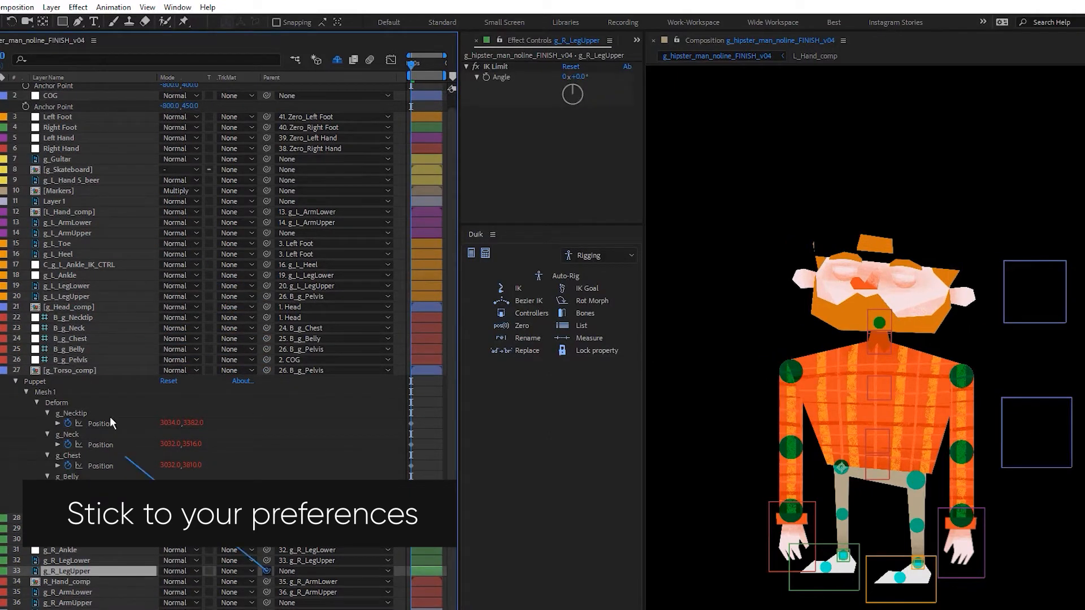
{"action": "left_click_drag", "start_coordinate": [266, 603], "coordinate": [79, 344]}
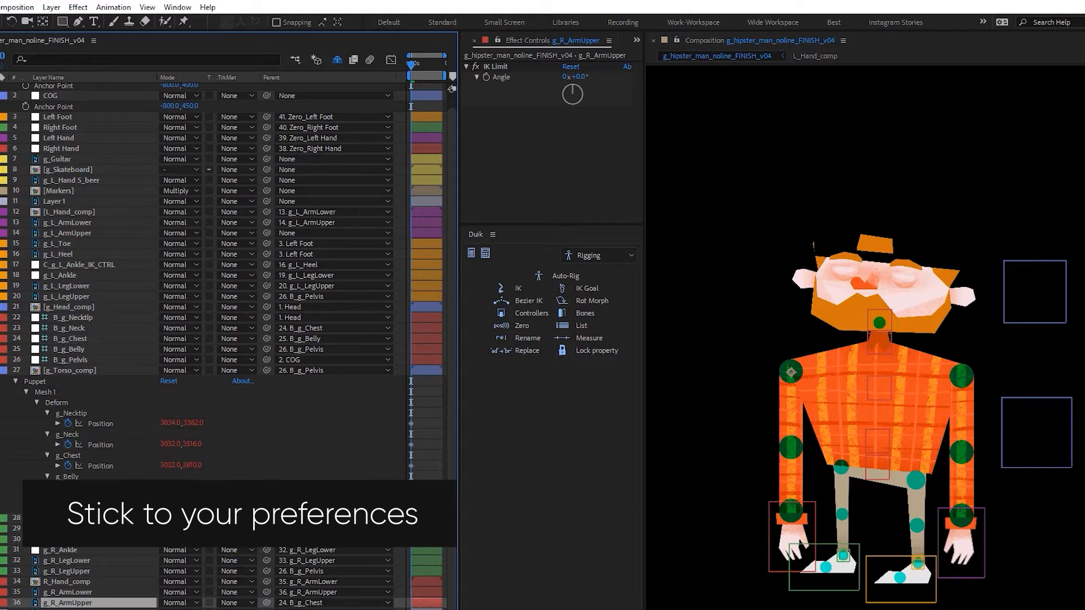
{"action": "left_click_drag", "start_coordinate": [267, 233], "coordinate": [77, 339]}
Step: Test moving the COG null and undo it, and zero out the COG and Head nulls with Duik
{"action": "left_click_drag", "start_coordinate": [1053, 444], "coordinate": [1040, 474]}
{"action": "key", "text": "ctrl+z"}
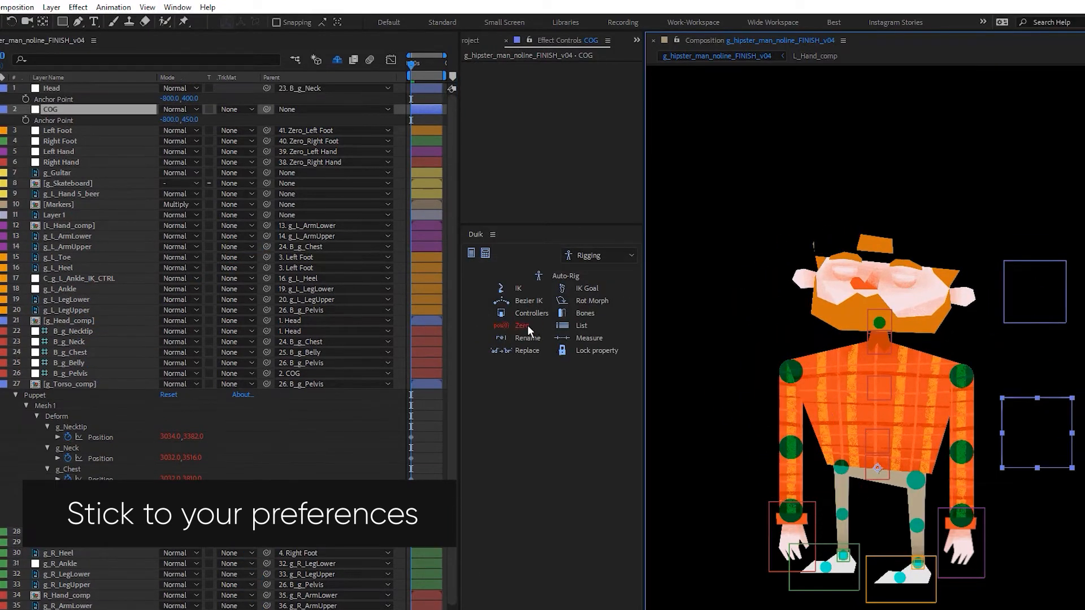
{"action": "left_click", "coordinate": [523, 330]}
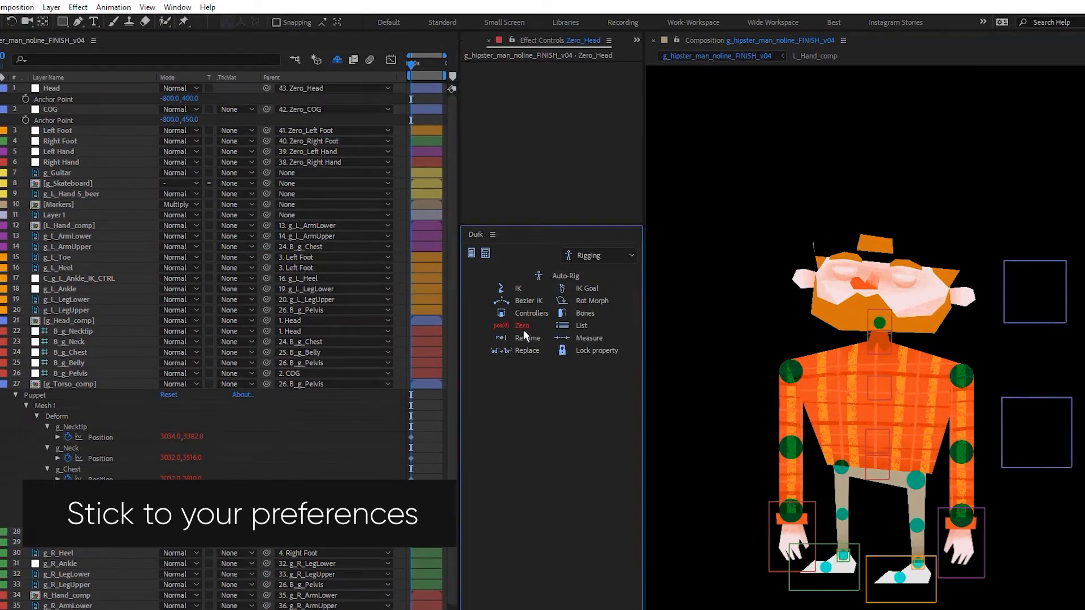
{"action": "left_click", "coordinate": [646, 330]}
{"action": "key", "text": "ctrl+Down"}
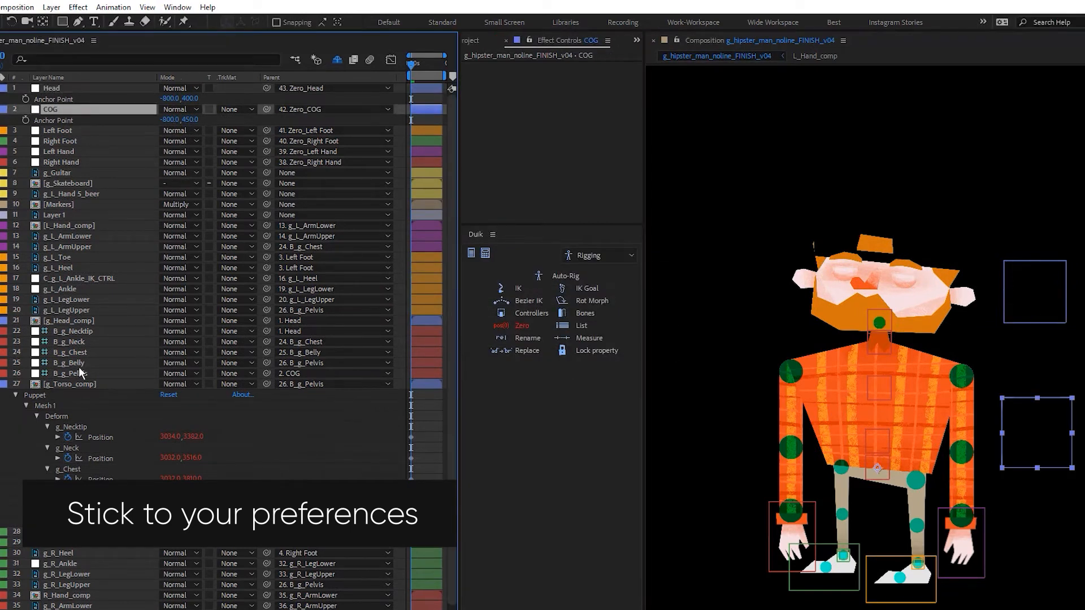
Step: Test rotating the COG null and undo the rotation
{"action": "left_click", "coordinate": [79, 371]}
{"action": "left_click", "coordinate": [90, 109]}
{"action": "key", "text": "r"}
{"action": "left_click_drag", "start_coordinate": [175, 120], "coordinate": [138, 181]}
{"action": "key", "text": "ctrl+z"}
Step: Reveal the rotation of B_g_Neck, B_g_Chest and B_g_Belly, and add three Angle Control effects to the COG null
{"action": "left_click", "coordinate": [74, 362]}
{"action": "left_click", "coordinate": [73, 343], "text": "shift"}
{"action": "key", "text": "r"}
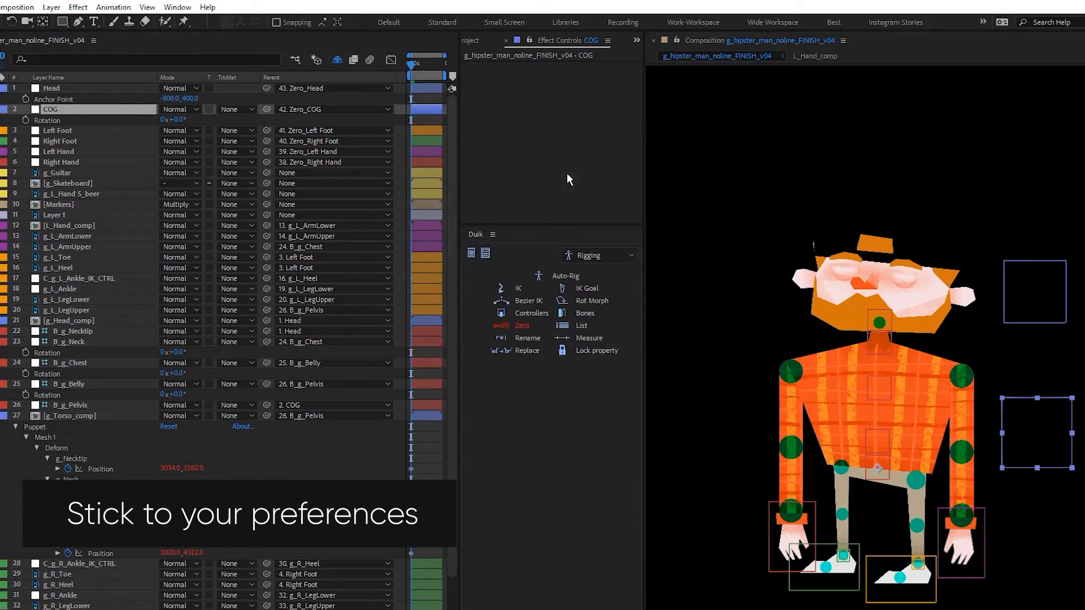
{"action": "left_click", "coordinate": [509, 67]}
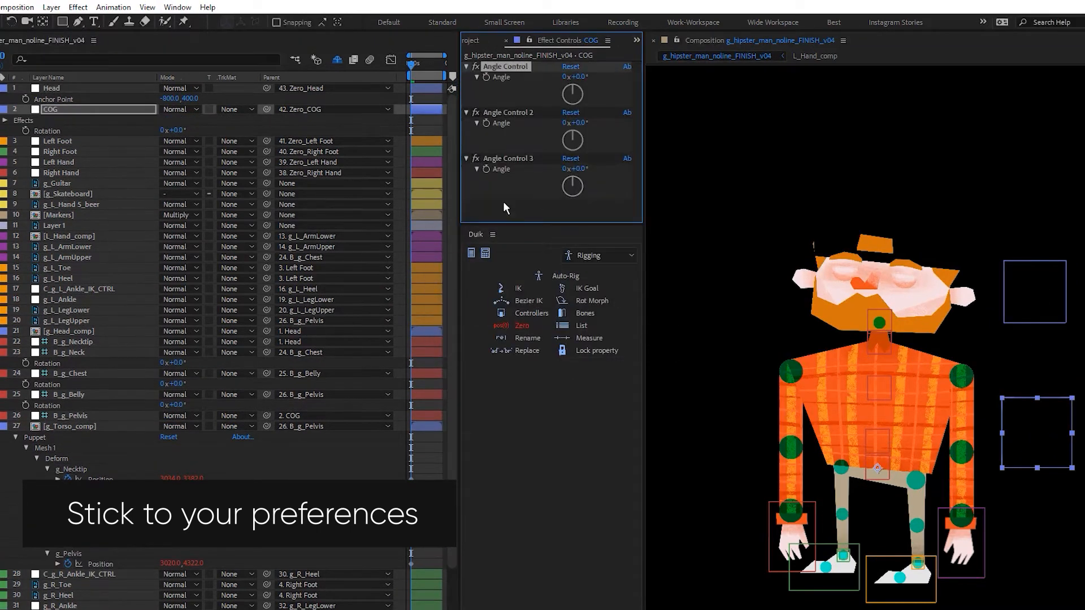
Step: Rename the COG null's Angle Controls Neck_ROT, Chest_ROT and Belly_ROT and link the matching bones' rotations to them with expressions
{"action": "key", "text": "Return"}
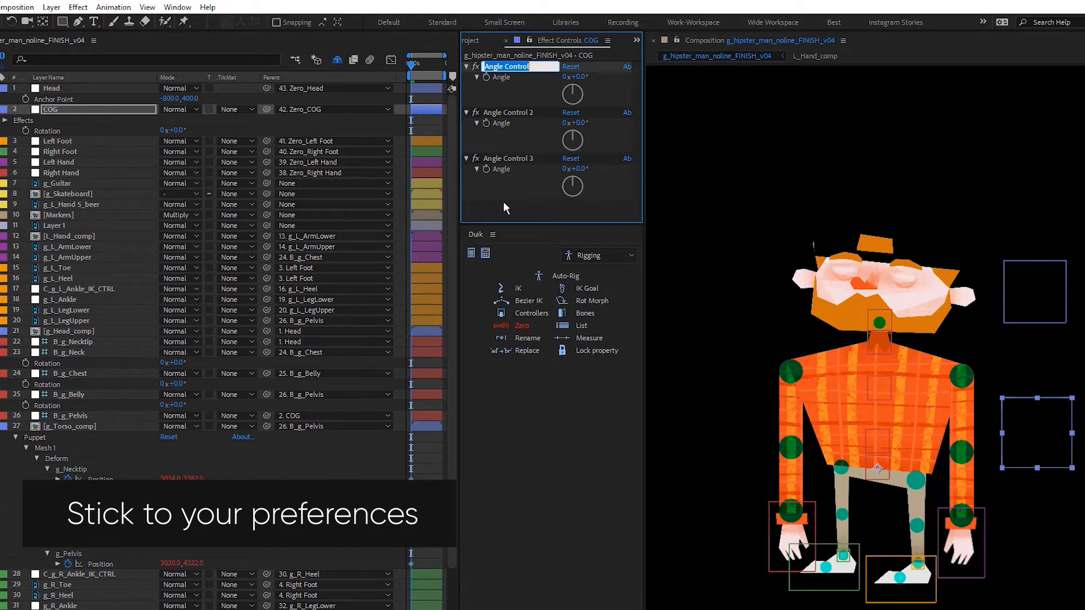
{"action": "type", "text": "Neck_ROT"}
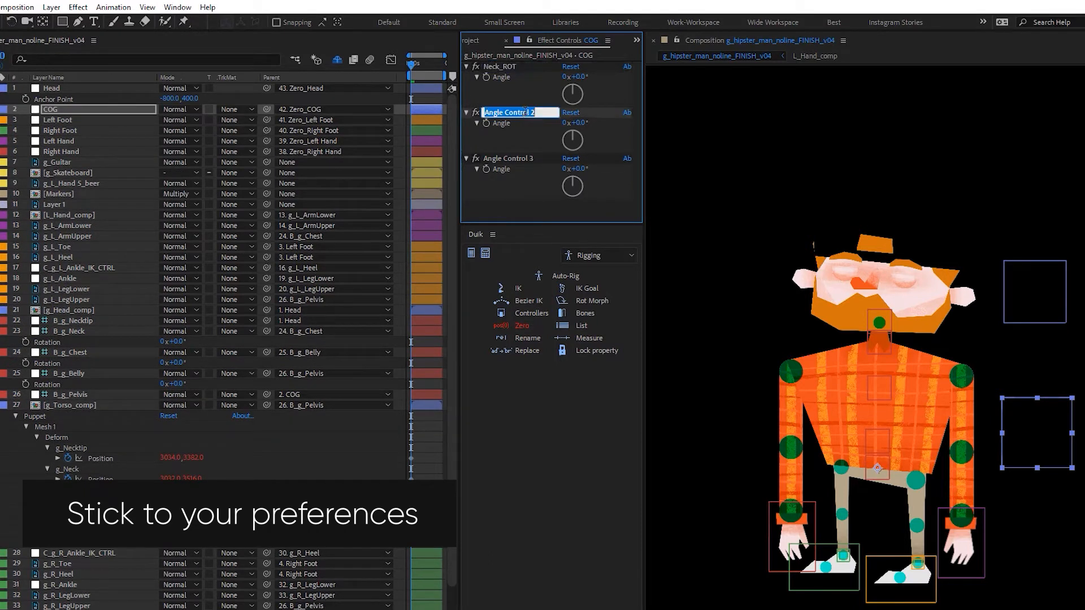
{"action": "left_click", "coordinate": [26, 384], "text": "alt"}
{"action": "left_click_drag", "start_coordinate": [195, 394], "coordinate": [501, 168]}
{"action": "left_click", "coordinate": [25, 363], "text": "alt"}
{"action": "left_click_drag", "start_coordinate": [195, 373], "coordinate": [501, 123]}
{"action": "left_click", "coordinate": [26, 342], "text": "alt"}
{"action": "left_click_drag", "start_coordinate": [195, 352], "coordinate": [501, 77]}
Step: Test the Belly_ROT and Chest_ROT angles, and reset all three angle controls
{"action": "left_click_drag", "start_coordinate": [578, 168], "coordinate": [571, 169]}
{"action": "left_click_drag", "start_coordinate": [577, 122], "coordinate": [574, 93]}
{"action": "left_click", "coordinate": [571, 66]}
{"action": "left_click", "coordinate": [570, 113]}
{"action": "left_click", "coordinate": [570, 159]}
Step: Test bending the body by rotating the COG null and adjusting its Neck_ROT angle
{"action": "left_click", "coordinate": [73, 236]}
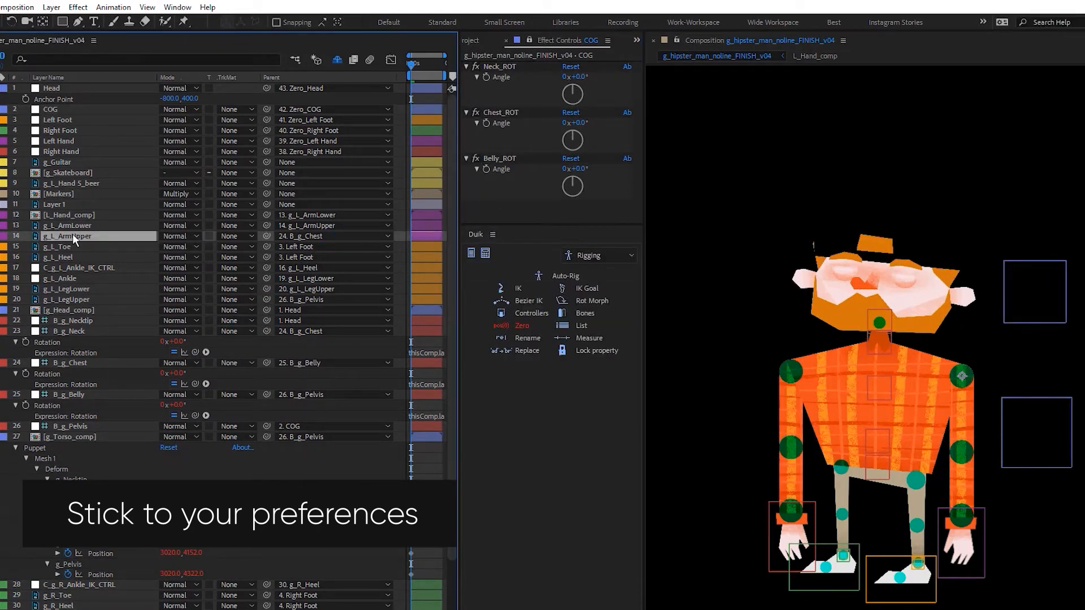
{"action": "left_click", "coordinate": [1036, 398]}
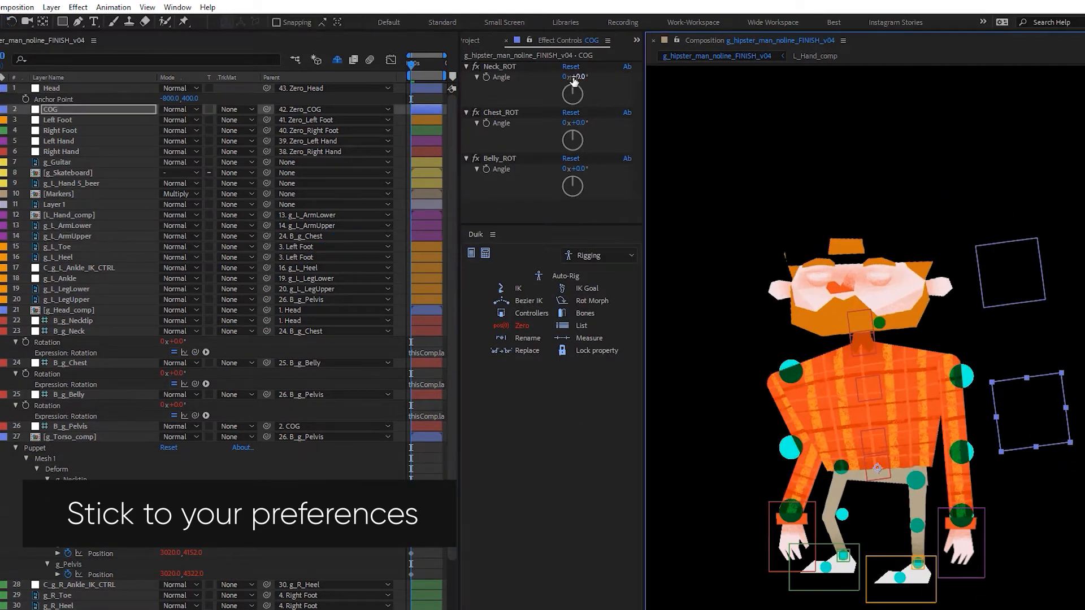
{"action": "left_click_drag", "start_coordinate": [573, 77], "coordinate": [564, 78]}
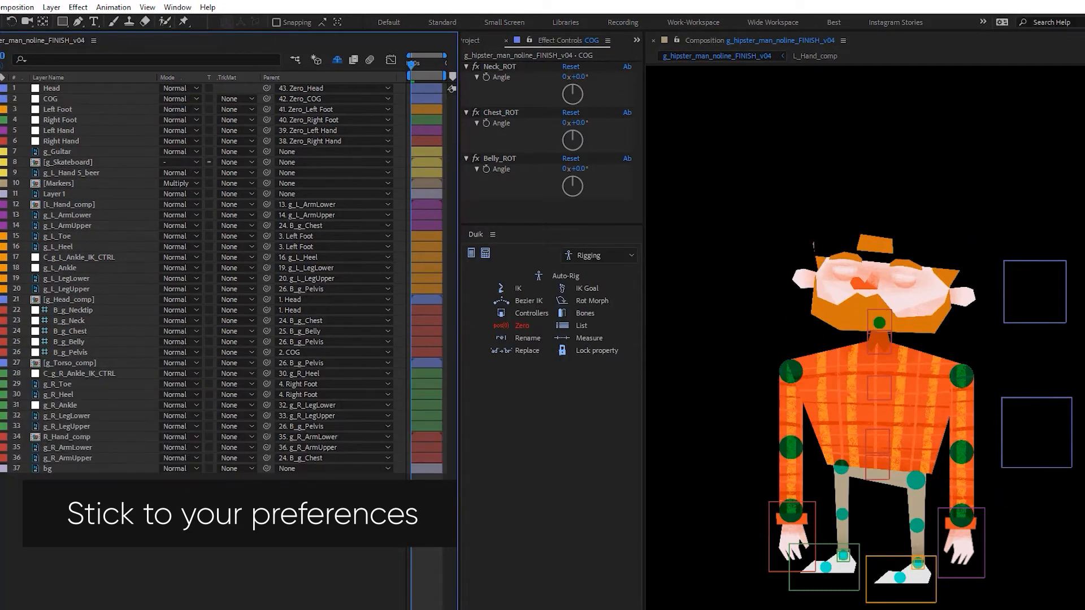
Step: Stiffen g_Torso_comp with Puppet Starch pins across the shoulders and along the hip line
{"action": "left_click", "coordinate": [70, 363]}
{"action": "key", "text": "ctrl+p"}
{"action": "scroll", "coordinate": [870, 282], "scroll_direction": "up", "scroll_amount": 3}
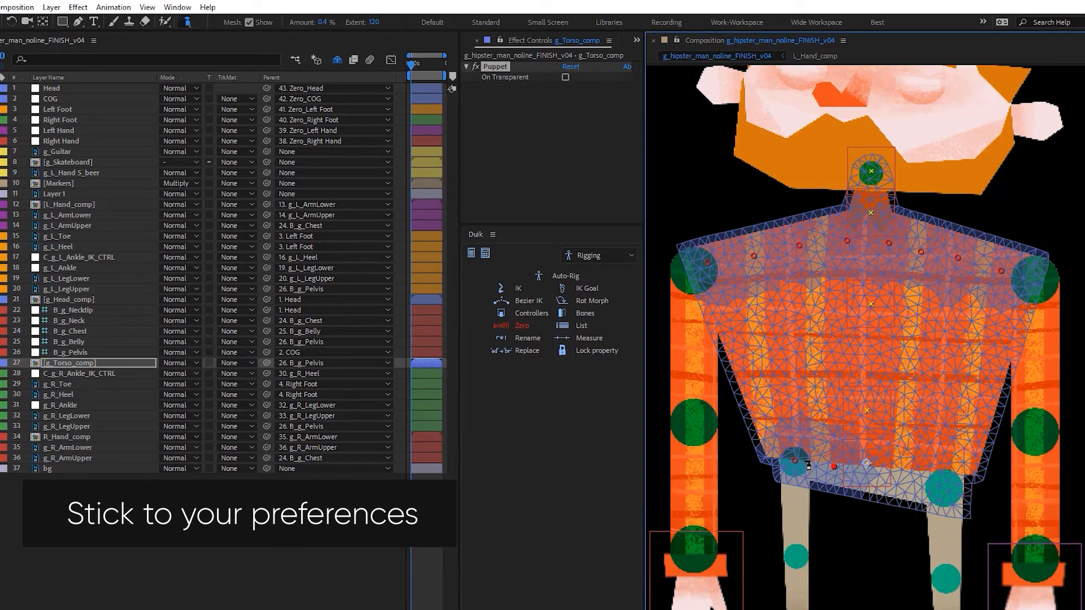
{"action": "scroll", "coordinate": [807, 465], "scroll_direction": "up", "scroll_amount": 4}
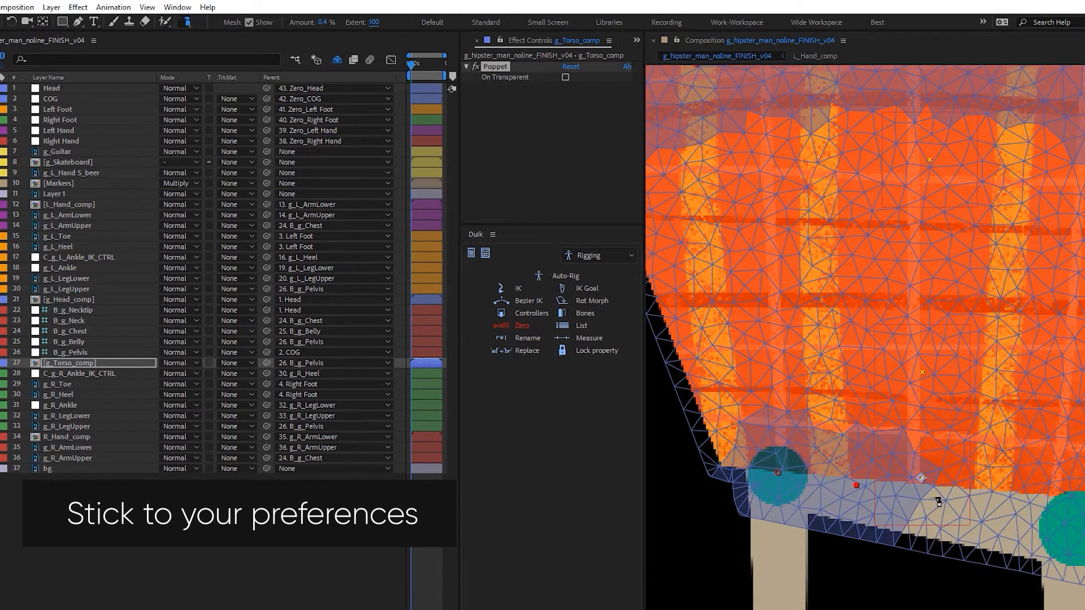
{"action": "scroll", "coordinate": [938, 502], "scroll_direction": "down", "scroll_amount": 6}
{"action": "key", "text": "v"}
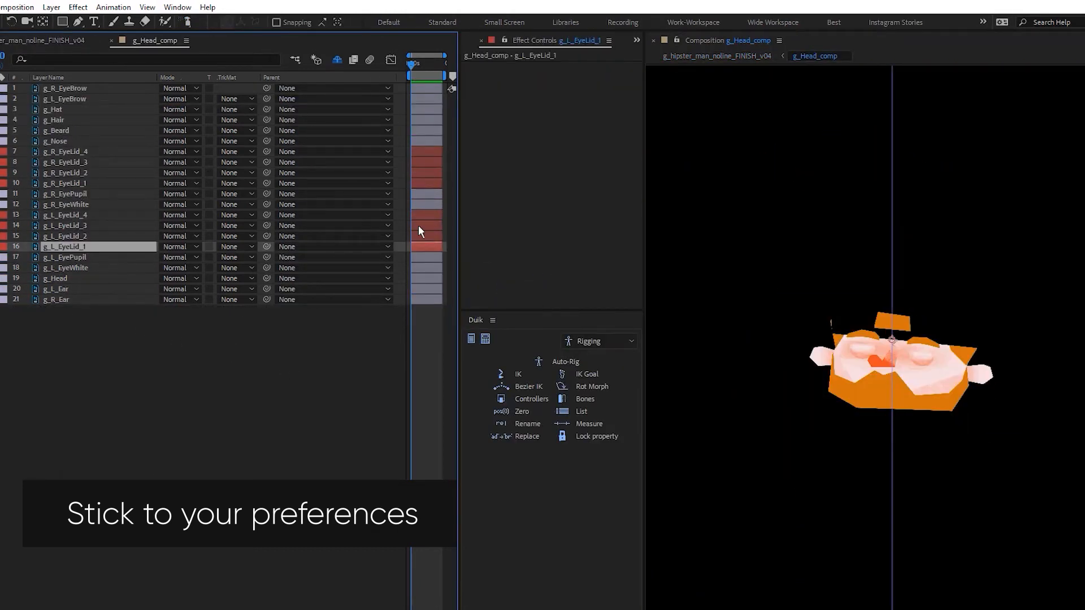
Step: Shift the four left and four right eyelid layers in g_Head_comp ten frames later
{"action": "left_click", "coordinate": [85, 215], "text": "shift"}
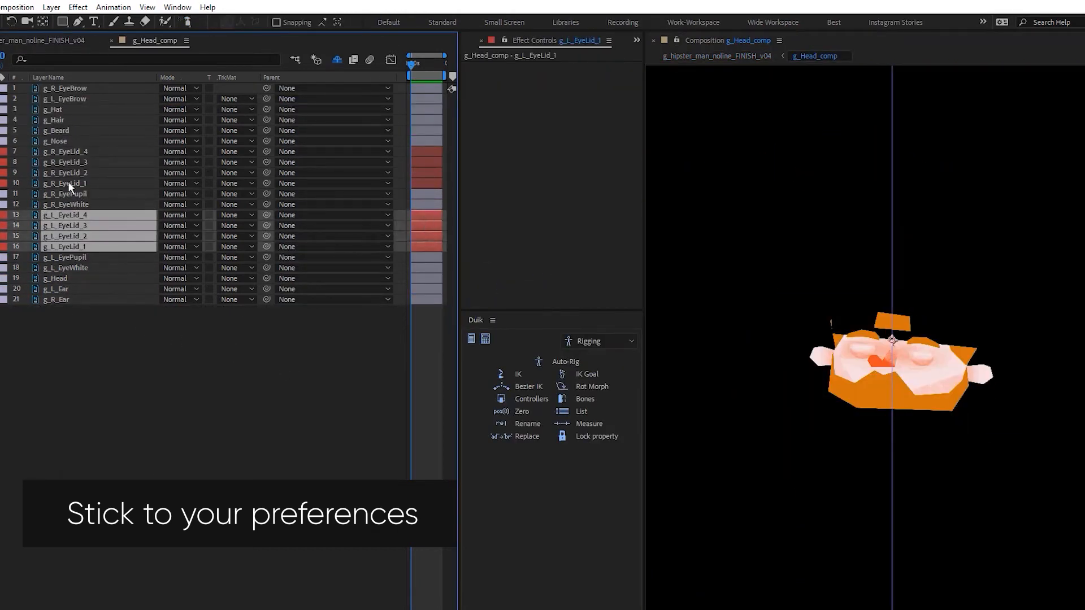
{"action": "left_click", "coordinate": [74, 152], "text": "shift"}
{"action": "left_click", "coordinate": [86, 247]}
{"action": "left_click", "coordinate": [85, 215], "text": "shift"}
{"action": "key", "text": "alt+Page_Down"}
{"action": "left_click", "coordinate": [79, 183]}
{"action": "left_click", "coordinate": [79, 152], "text": "shift"}
{"action": "key", "text": "alt+Page_Down"}
Step: Trim the four left eyelid layers in g_Head_comp to ten frames each
{"action": "key", "text": "Home"}
{"action": "key", "text": "="}
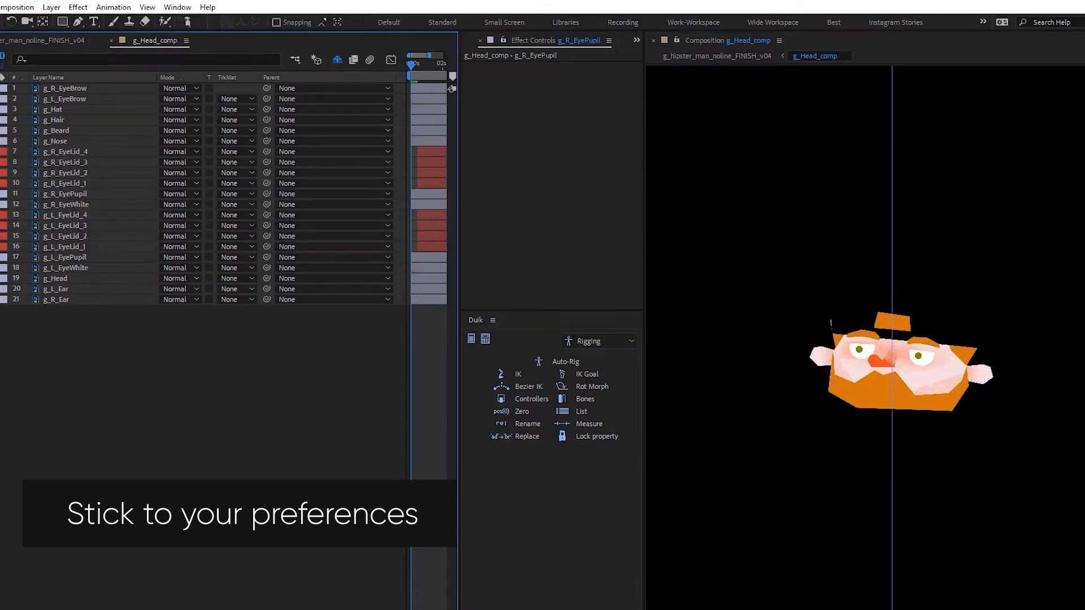
{"action": "left_click", "coordinate": [85, 247], "text": "shift"}
{"action": "key", "text": "Page_Down"}
{"action": "key", "text": "alt+]"}
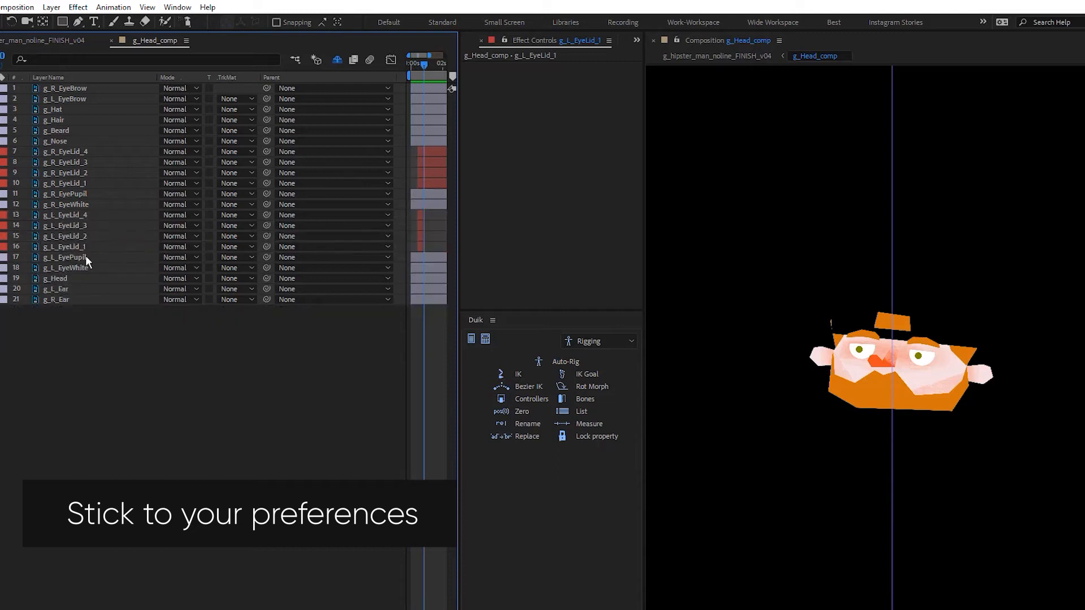
Step: Sequence the left eyelid layers from g_L_EyeLid_1 to g_L_EyeLid_4 and extend g_L_EyeLid_4 to the end of the composition
{"action": "left_click", "coordinate": [84, 246]}
{"action": "left_click", "coordinate": [84, 214], "text": "shift"}
{"action": "left_click", "coordinate": [113, 7]}
{"action": "left_click", "coordinate": [350, 223]}
{"action": "left_click_drag", "start_coordinate": [443, 215], "coordinate": [446, 215]}
Step: Split the four right eyelid layers ten frames after their start and delete the remaining parts
{"action": "key", "text": "Home"}
{"action": "left_click", "coordinate": [429, 183]}
{"action": "left_click", "coordinate": [427, 151], "text": "shift"}
{"action": "key", "text": "shift+Page_Down"}
{"action": "key", "text": "shift+Page_Down"}
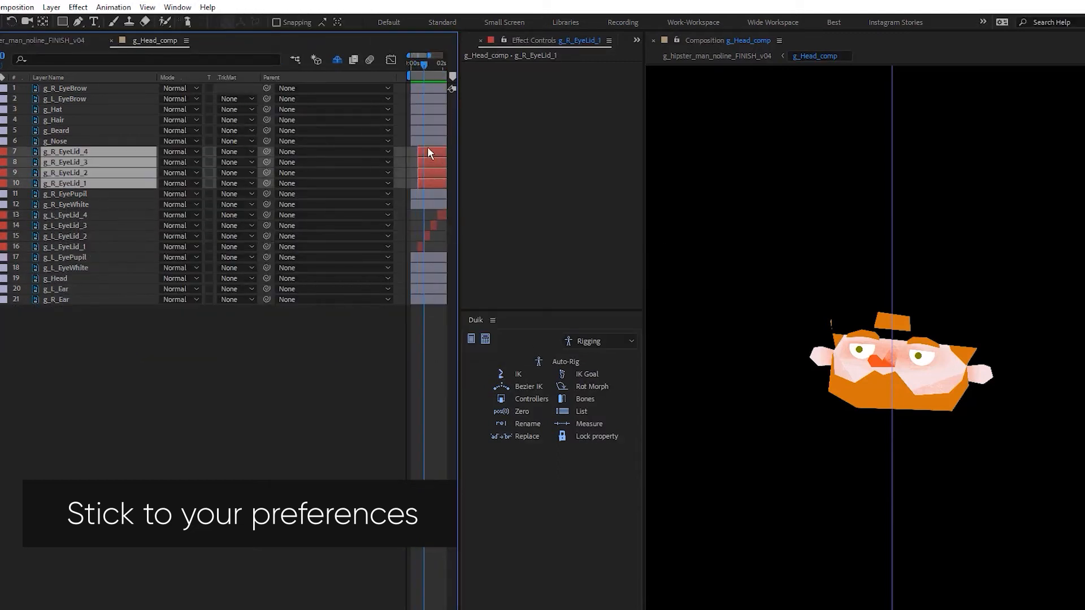
{"action": "key", "text": "ctrl+shift+d"}
{"action": "key", "text": "Delete"}
Step: Sequence the right eyelid layers from g_R_EyeLid_1 to g_R_EyeLid_4 and extend g_R_EyeLid_4 to the end of the composition
{"action": "left_click", "coordinate": [94, 183]}
{"action": "left_click", "coordinate": [90, 151], "text": "shift"}
{"action": "left_click", "coordinate": [113, 7]}
{"action": "left_click", "coordinate": [562, 345]}
{"action": "left_click_drag", "start_coordinate": [444, 151], "coordinate": [496, 151]}
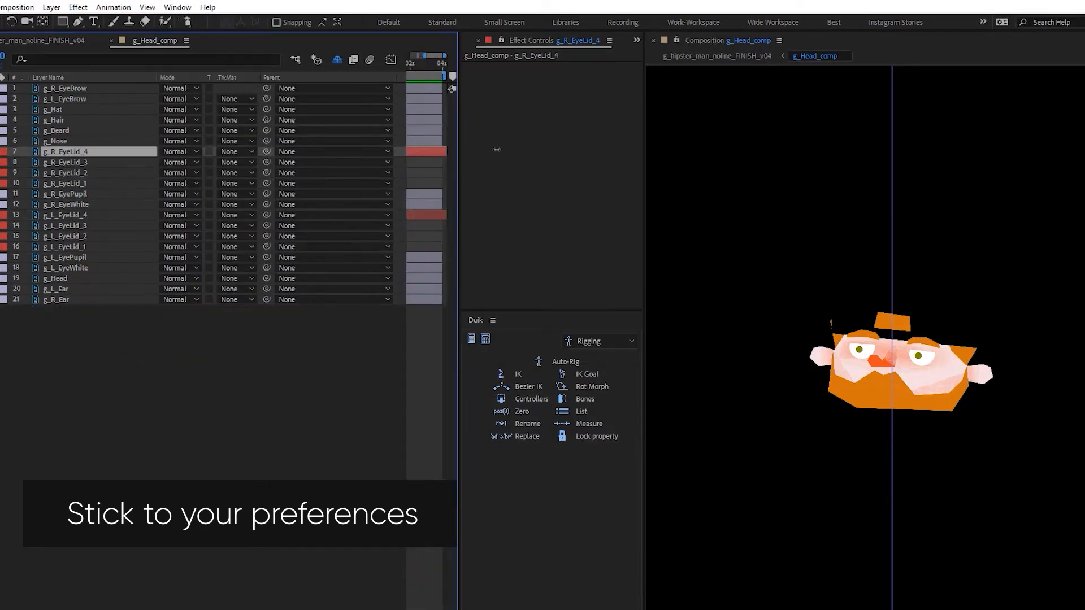
Step: Deselect the layers and preview the eyelid sequence from the start of the composition
{"action": "key", "text": "F2"}
{"action": "left_click_drag", "start_coordinate": [424, 64], "coordinate": [358, 70]}
{"action": "key", "text": "space"}
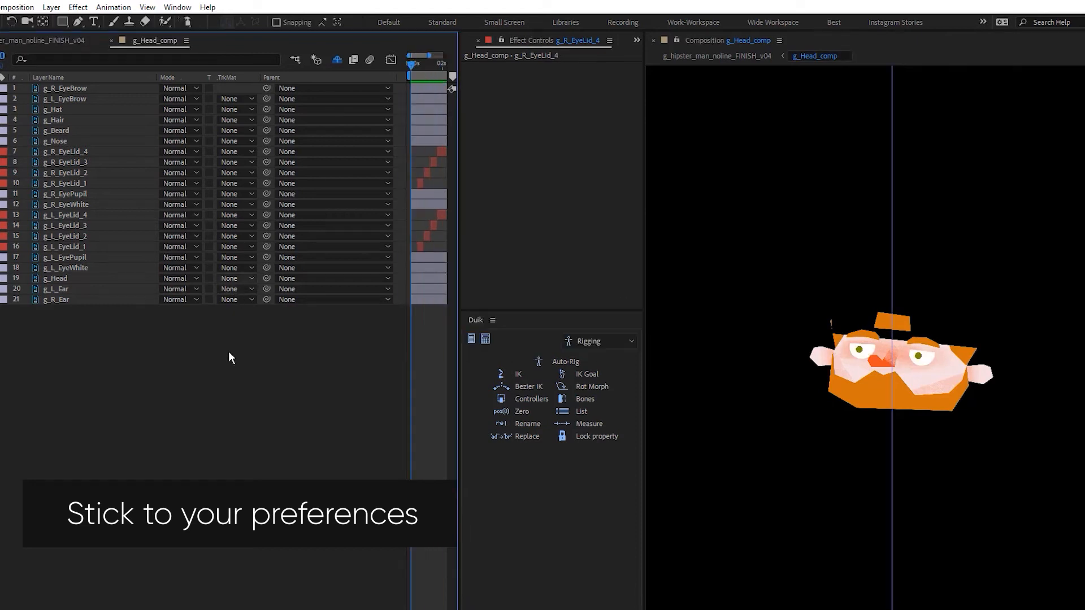
Step: Try shifting the left and right eyelid layers ten frames earlier and undo the shift
{"action": "left_click", "coordinate": [68, 247]}
{"action": "left_click", "coordinate": [70, 215], "text": "shift"}
{"action": "key", "text": "="}
{"action": "key", "text": "="}
{"action": "key", "text": "alt+shift+Page_Up"}
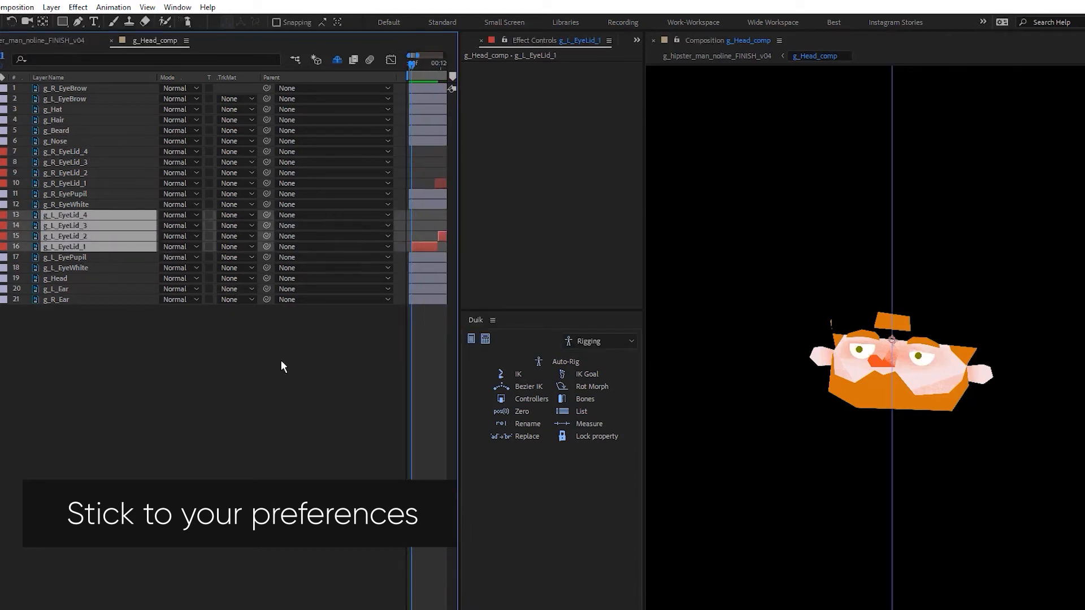
{"action": "left_click", "coordinate": [68, 183]}
{"action": "left_click", "coordinate": [70, 152], "text": "shift"}
{"action": "key", "text": "ctrl+z"}
Step: Dock the g_Head_comp timeline below the main composition's timeline and create a Duik controller for the head
{"action": "left_click", "coordinate": [329, 342]}
{"action": "left_click_drag", "start_coordinate": [154, 40], "coordinate": [107, 586]}
{"action": "left_click", "coordinate": [64, 91]}
{"action": "left_click", "coordinate": [531, 398]}
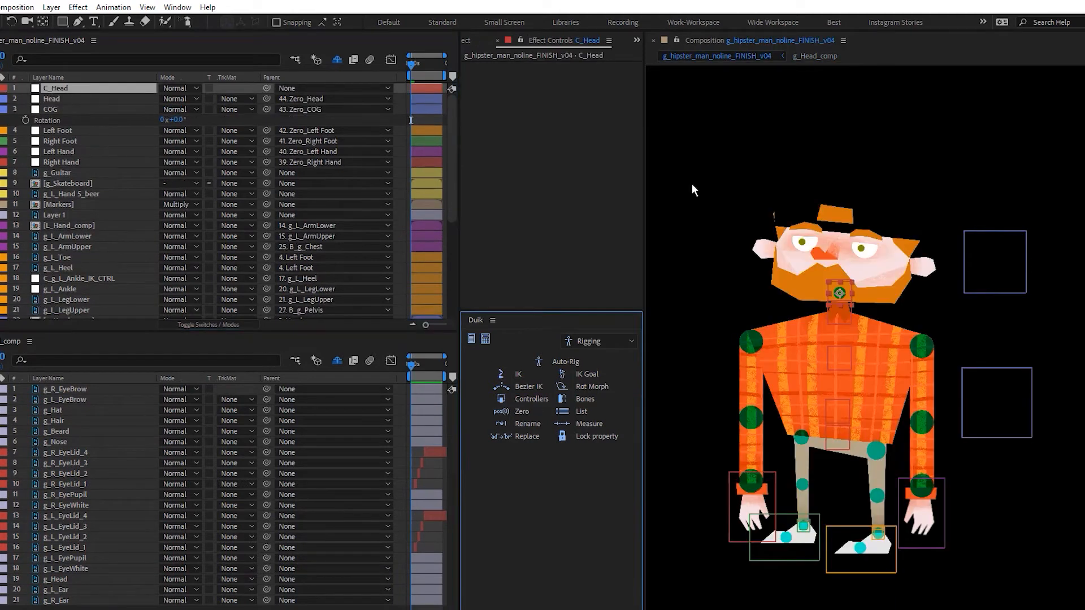
Step: Resize the new C_Head controller null to 220 by 220 pixels
{"action": "key", "text": "s"}
{"action": "key", "text": "ctrl+shift+y"}
{"action": "key", "text": "Escape"}
{"action": "key", "text": "ctrl+shift+y"}
{"action": "left_click", "coordinate": [39, 47]}
{"action": "type", "text": "220"}
{"action": "key", "text": "Tab"}
{"action": "type", "text": "220"}
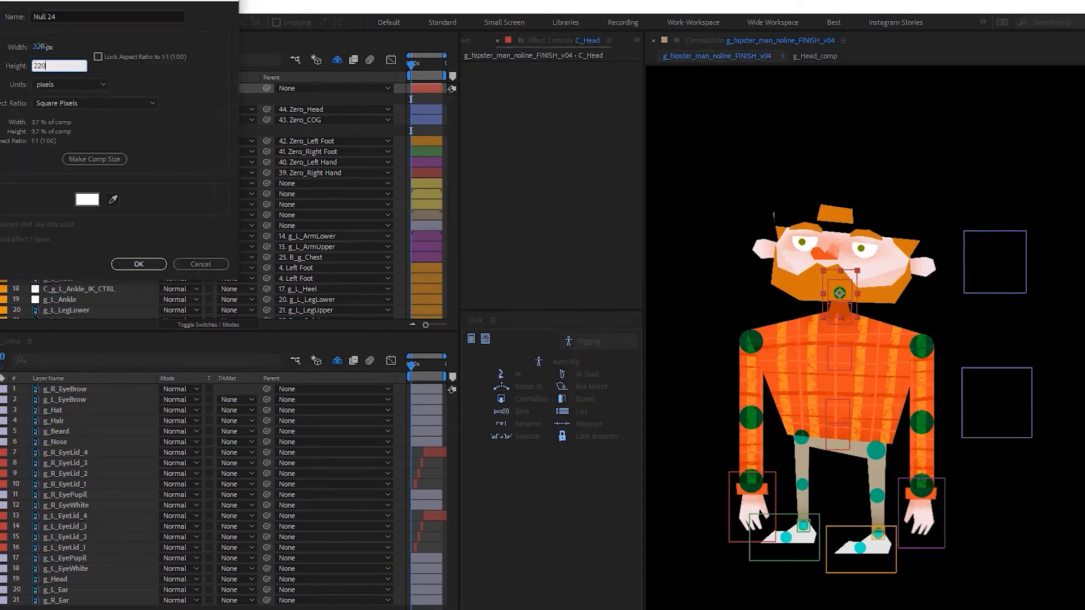
{"action": "key", "text": "Return"}
Step: Rename the resized controller Eyes and give it the same blue label as the Head and COG nulls
{"action": "key", "text": "Return"}
{"action": "type", "text": "Eyes"}
{"action": "right_click", "coordinate": [37, 88]}
{"action": "left_click", "coordinate": [79, 351]}
{"action": "left_click", "coordinate": [6, 89]}
{"action": "left_click", "coordinate": [34, 223]}
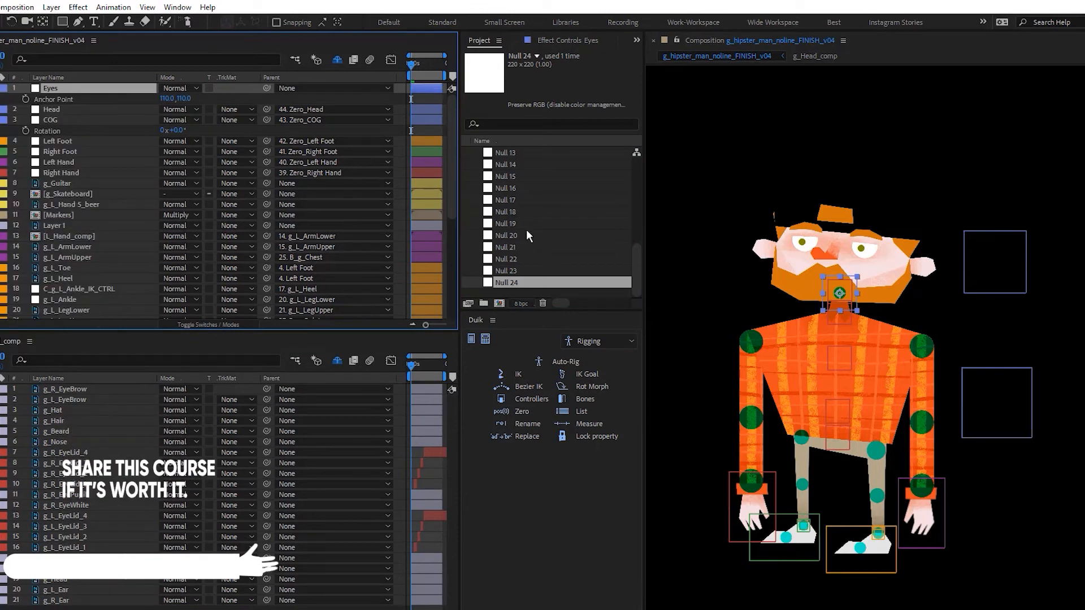
Step: Offset the Eyes null's box beside the head by setting its anchor point to 877, 428, and save the project
{"action": "left_click", "coordinate": [528, 235]}
{"action": "scroll", "coordinate": [527, 235], "scroll_direction": "up", "scroll_amount": 5}
{"action": "left_click", "coordinate": [466, 223]}
{"action": "left_click_drag", "start_coordinate": [167, 99], "coordinate": [211, 99]}
{"action": "left_click_drag", "start_coordinate": [420, 83], "coordinate": [425, 83]}
{"action": "left_click", "coordinate": [128, 88]}
{"action": "key", "text": "ctrl+s"}
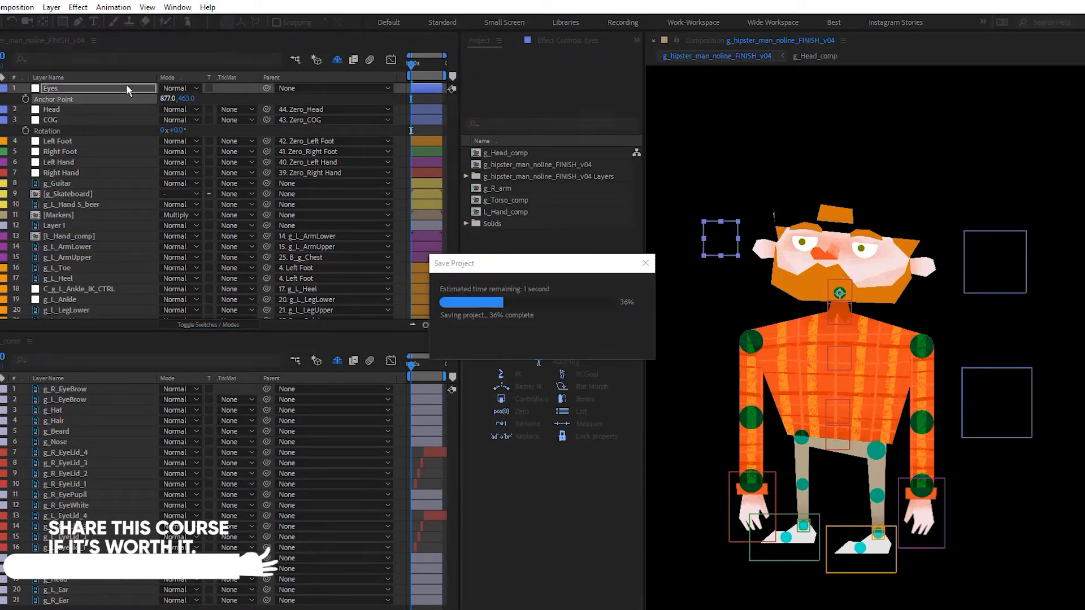
{"action": "left_click_drag", "start_coordinate": [159, 100], "coordinate": [167, 99]}
{"action": "key", "text": "ctrl+s"}
Step: Parent the Eyes null to Head, zero it out with Duik, and save the project
{"action": "left_click_drag", "start_coordinate": [267, 88], "coordinate": [126, 110]}
{"action": "key", "text": "ctrl+s"}
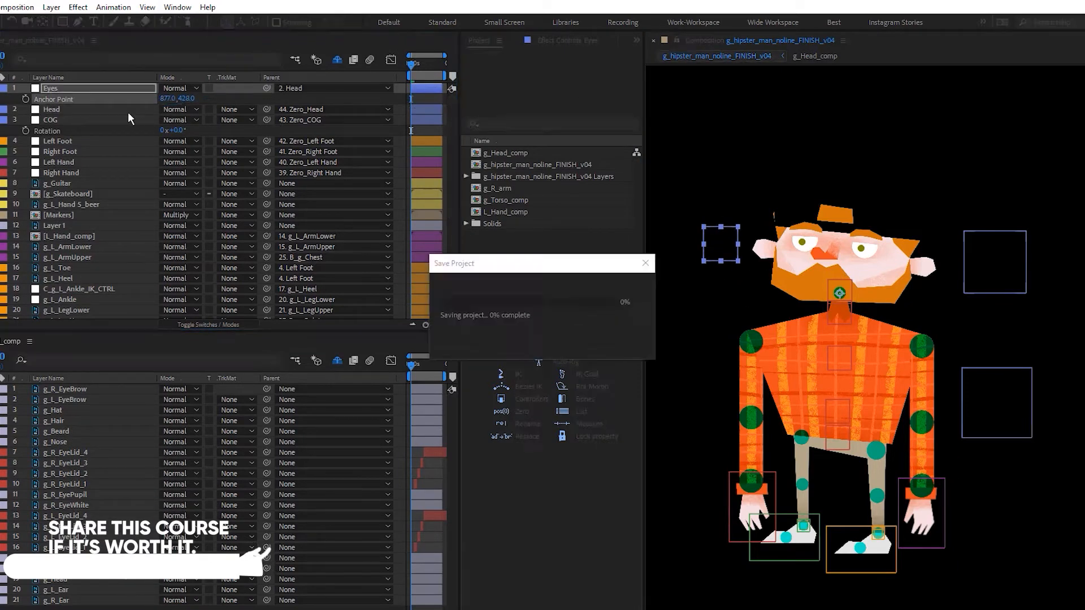
{"action": "left_click", "coordinate": [522, 411]}
{"action": "key", "text": "ctrl+s"}
Step: Test moving the Eyes null and undo it, and save the project with the null's position revealed
{"action": "left_click_drag", "start_coordinate": [713, 249], "coordinate": [678, 249]}
{"action": "key", "text": "ctrl+z"}
{"action": "key", "text": "p"}
{"action": "key", "text": "ctrl+s"}
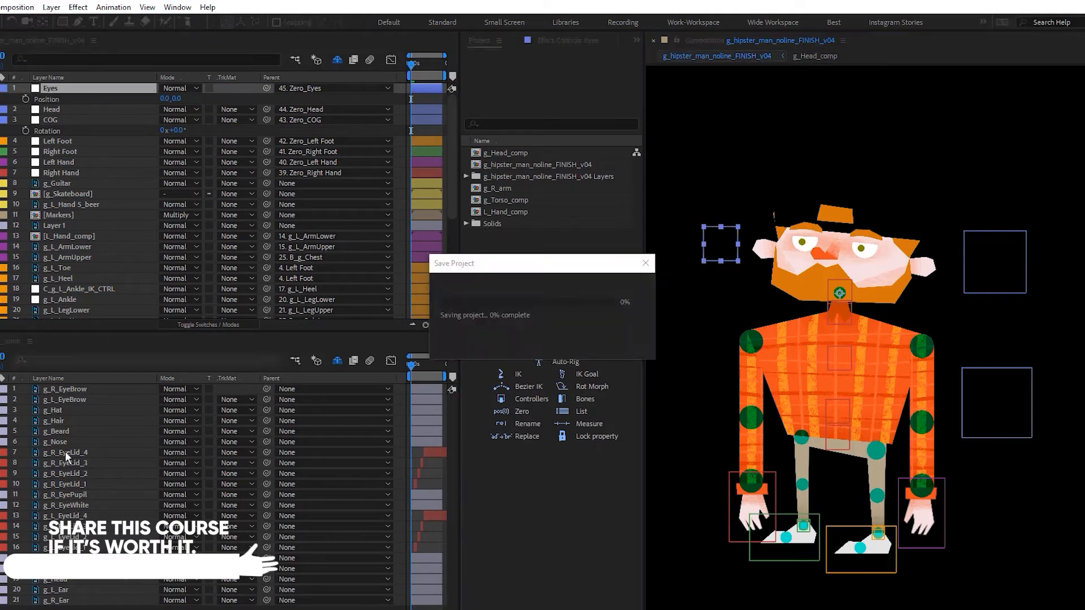
Step: Copy g_Nose from g_Head_comp into the main composition and rename the copy g_Nose_guide
{"action": "left_click", "coordinate": [65, 453]}
{"action": "scroll", "coordinate": [857, 373], "scroll_direction": "down", "scroll_amount": 1}
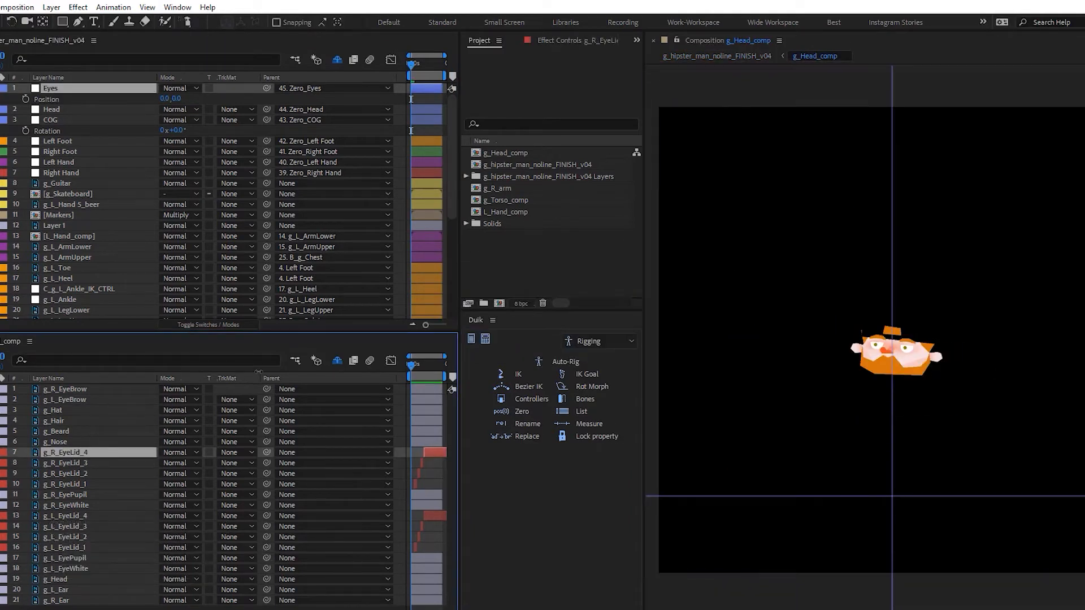
{"action": "left_click", "coordinate": [69, 441]}
{"action": "key", "text": "ctrl+c"}
{"action": "left_click", "coordinate": [103, 68]}
{"action": "key", "text": "ctrl+v"}
{"action": "key", "text": "Return"}
{"action": "left_click", "coordinate": [88, 90]}
{"action": "type", "text": "_guide"}
Step: Crop g_Head_comp to a region of interest around the head, about 1848 by 1520 pixels
{"action": "left_click", "coordinate": [400, 415]}
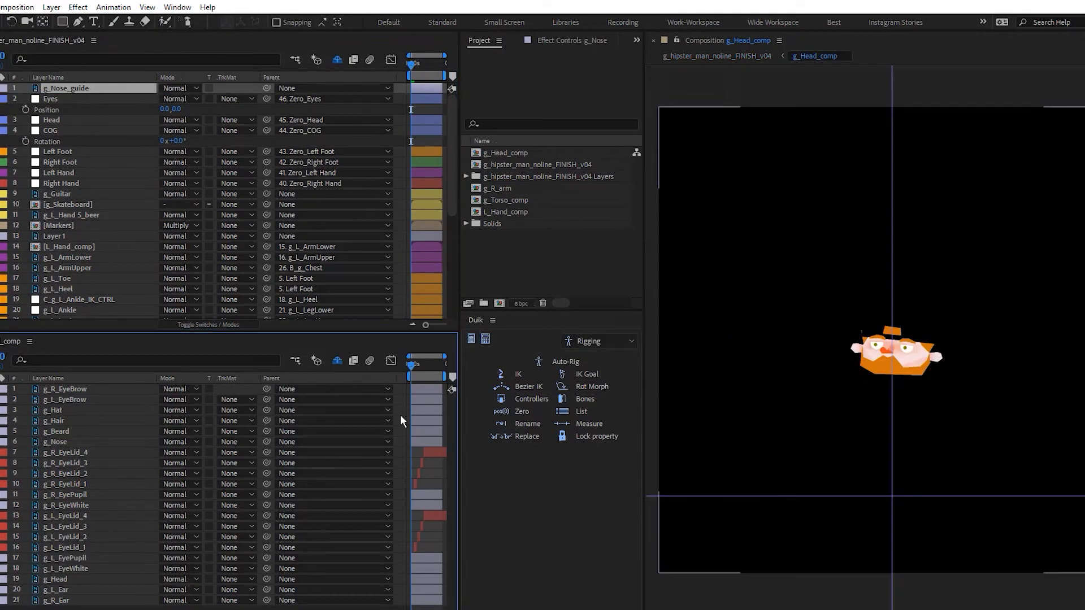
{"action": "left_click_drag", "start_coordinate": [823, 407], "coordinate": [969, 288]}
{"action": "left_click", "coordinate": [16, 7]}
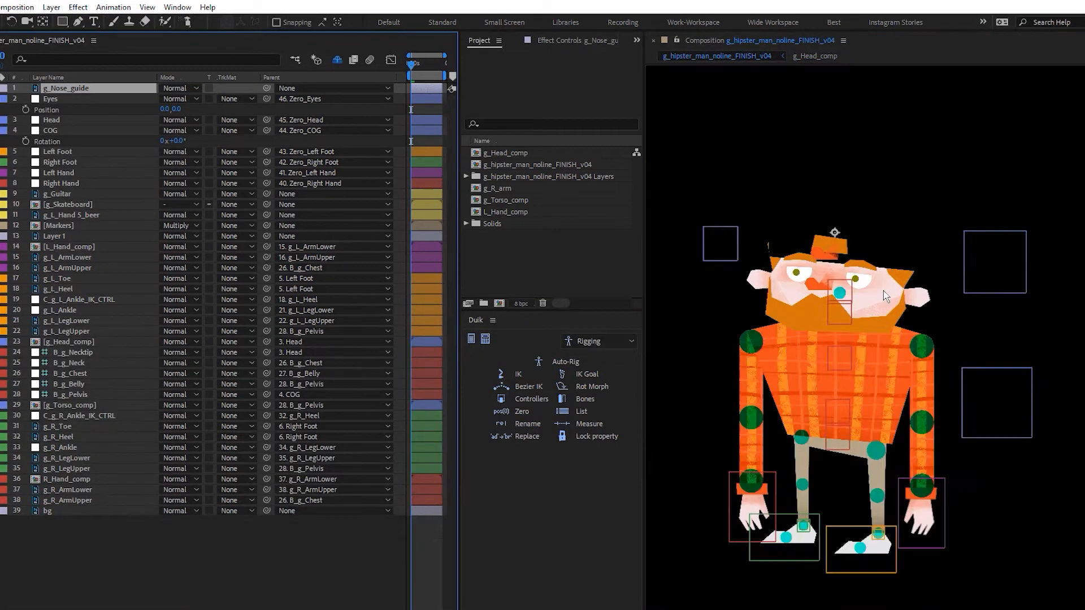
Step: Set g_Nose_guide to Difference mode, and move g_Head_comp toward the guide with its anchor point at the neck
{"action": "scroll", "coordinate": [896, 337], "scroll_direction": "up", "scroll_amount": 2}
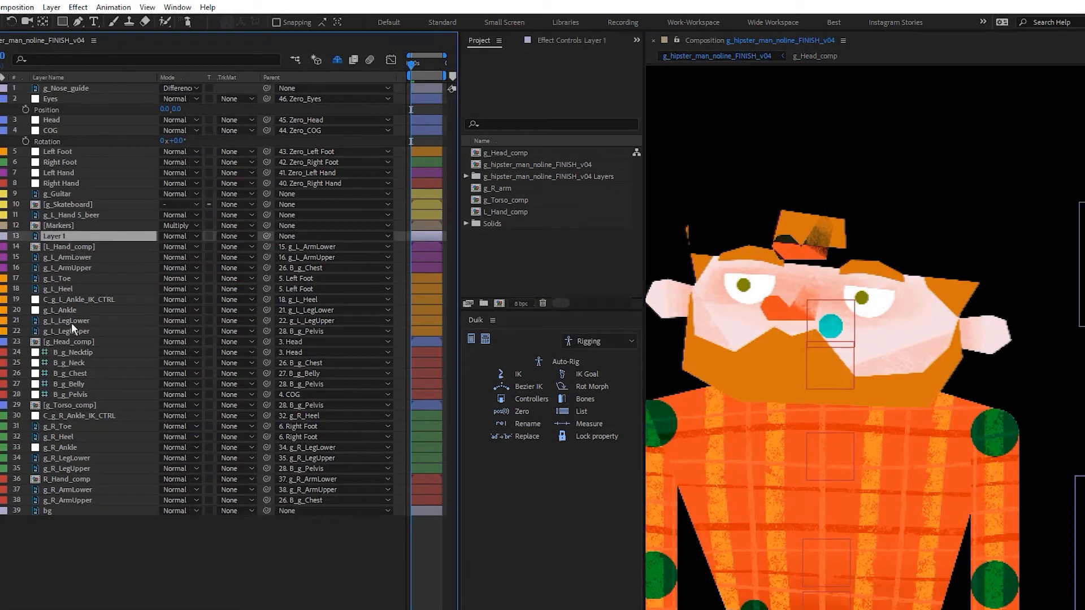
{"action": "scroll", "coordinate": [896, 337], "scroll_direction": "down", "scroll_amount": 2}
{"action": "left_click", "coordinate": [922, 272]}
{"action": "mouse_move", "coordinate": [915, 307]}
{"action": "left_mouse_down"}
{"action": "mouse_move", "coordinate": [927, 252]}
{"action": "mouse_move", "coordinate": [904, 301]}
{"action": "left_mouse_up"}
{"action": "scroll", "coordinate": [885, 319], "scroll_direction": "up", "scroll_amount": 1}
{"action": "key", "text": "y"}
{"action": "left_click_drag", "start_coordinate": [846, 269], "coordinate": [834, 343]}
{"action": "scroll", "coordinate": [837, 349], "scroll_direction": "down", "scroll_amount": 2}
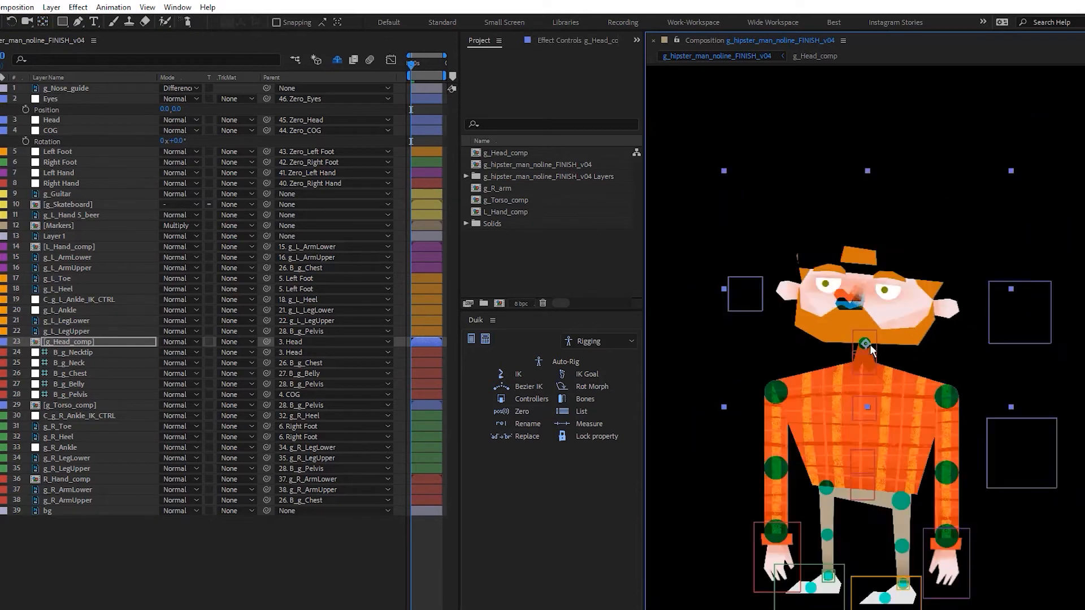
Step: Align the nose of g_Head_comp with g_Nose_guide, place its anchor point on the green neck marker, and save the project
{"action": "scroll", "coordinate": [864, 346], "scroll_direction": "up", "scroll_amount": 4}
{"action": "scroll", "coordinate": [756, 368], "scroll_direction": "down", "scroll_amount": 2}
{"action": "key", "text": "v"}
{"action": "left_click", "coordinate": [113, 343]}
{"action": "mouse_move", "coordinate": [918, 307]}
{"action": "left_mouse_down"}
{"action": "mouse_move", "coordinate": [918, 297]}
{"action": "mouse_move", "coordinate": [920, 327]}
{"action": "left_mouse_up"}
{"action": "key", "text": "y"}
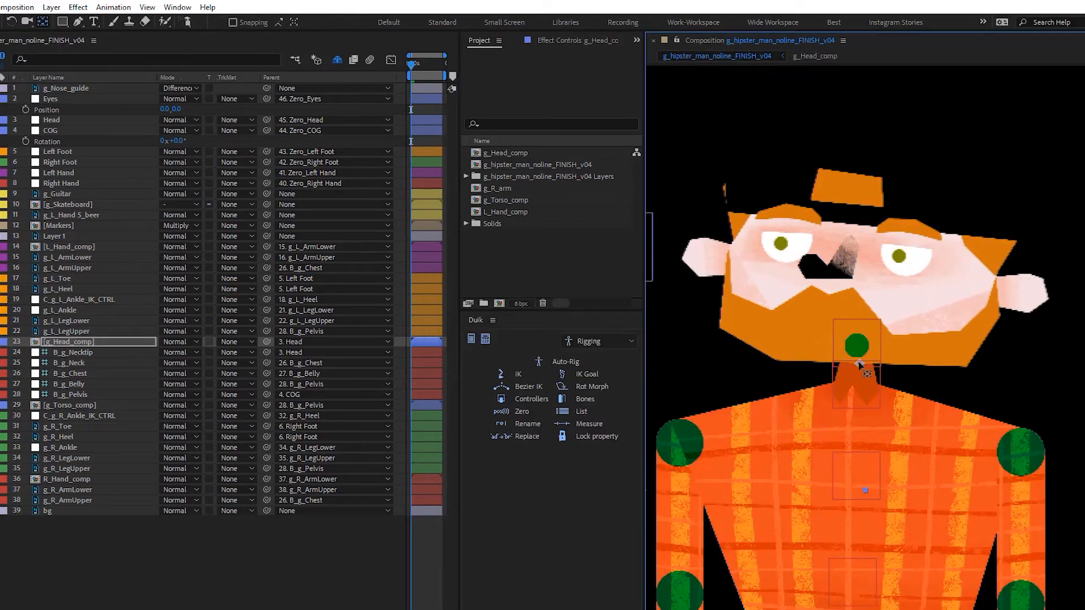
{"action": "left_click_drag", "start_coordinate": [858, 363], "coordinate": [857, 346]}
{"action": "scroll", "coordinate": [862, 356], "scroll_direction": "up", "scroll_amount": 2}
{"action": "scroll", "coordinate": [754, 370], "scroll_direction": "down", "scroll_amount": 2}
{"action": "key", "text": "ctrl+s"}
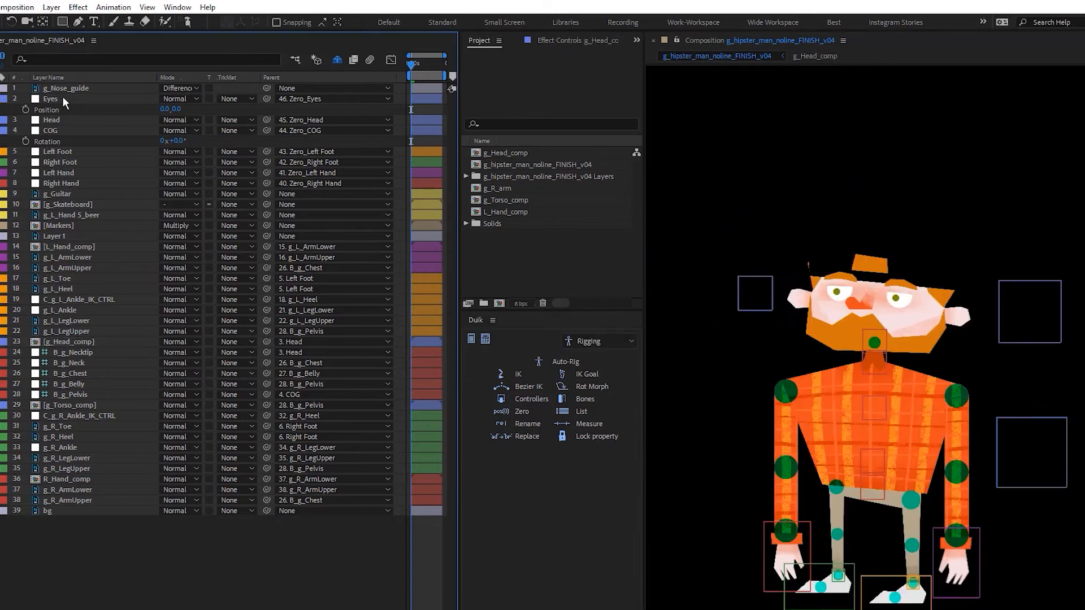
Step: Test moving the Head null, set its position back to 0, 0, and save the project
{"action": "left_click_drag", "start_coordinate": [1026, 320], "coordinate": [1000, 309]}
{"action": "key", "text": "ctrl+s"}
{"action": "key", "text": "p"}
{"action": "left_click", "coordinate": [169, 129]}
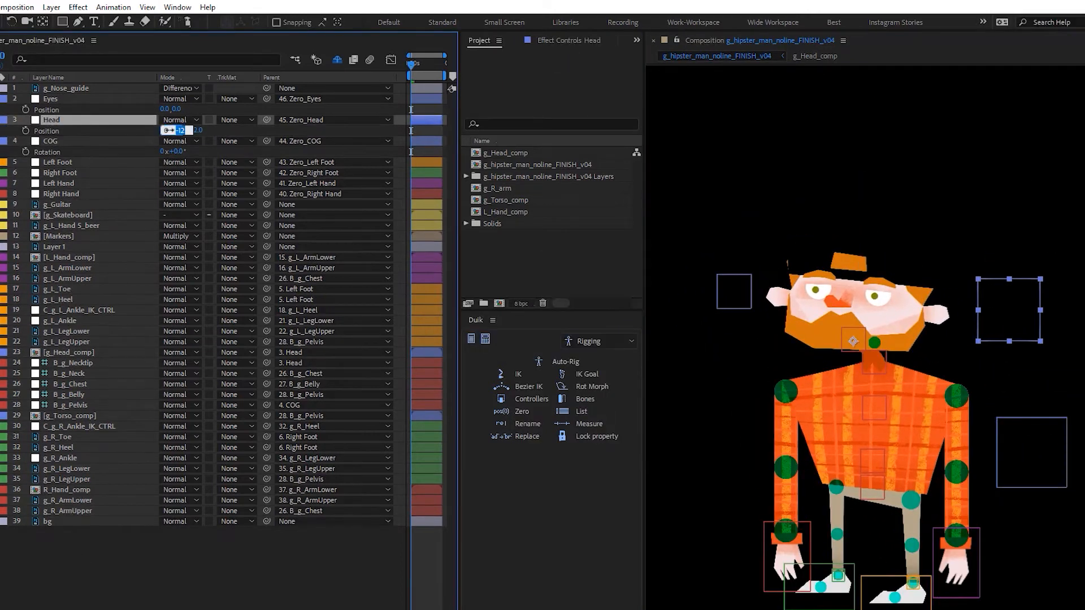
{"action": "type", "text": "0"}
{"action": "key", "text": "Tab"}
{"action": "type", "text": "0"}
{"action": "key", "text": "Return"}
{"action": "key", "text": "ctrl+s"}
{"action": "left_click", "coordinate": [761, 297]}
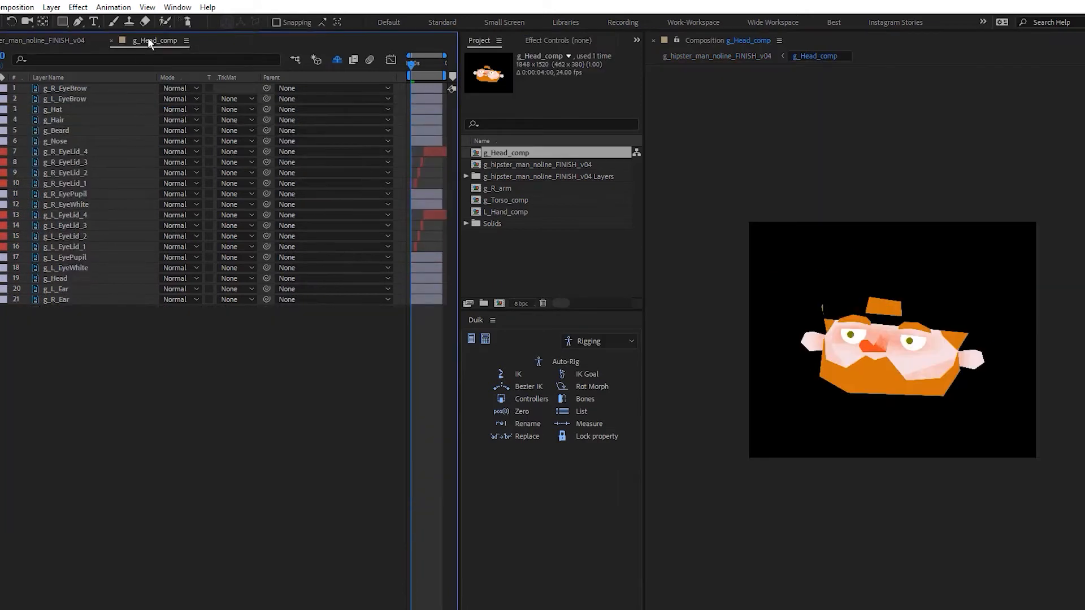
Step: Dock the g_Head_comp timeline below the main one and reveal the position of g_R_EyePupil and g_L_EyePupil
{"action": "left_click_drag", "start_coordinate": [150, 44], "coordinate": [66, 474]}
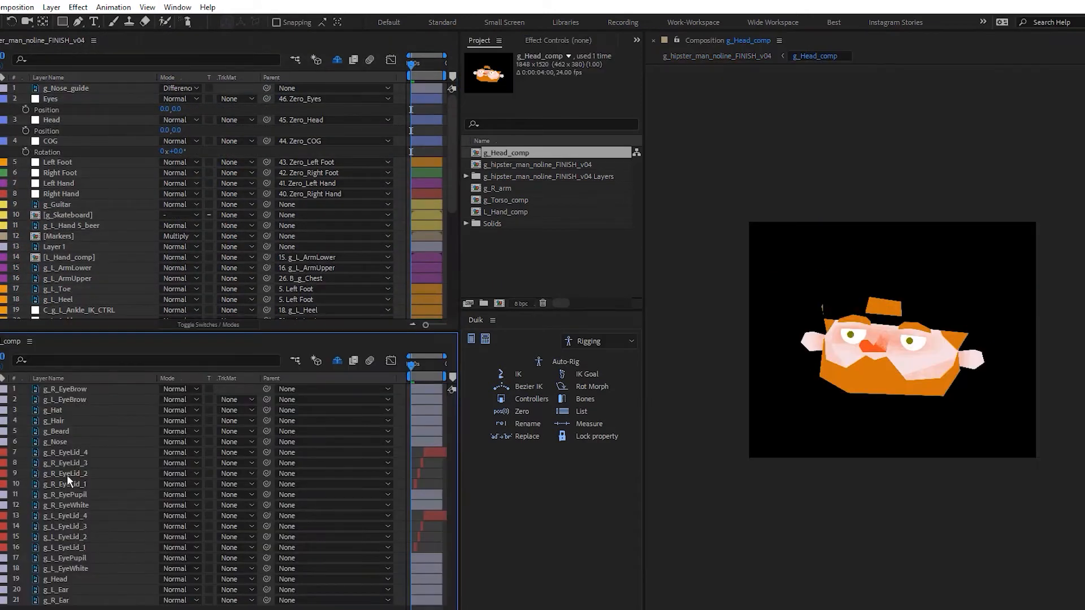
{"action": "left_click", "coordinate": [68, 482]}
{"action": "left_click", "coordinate": [66, 546]}
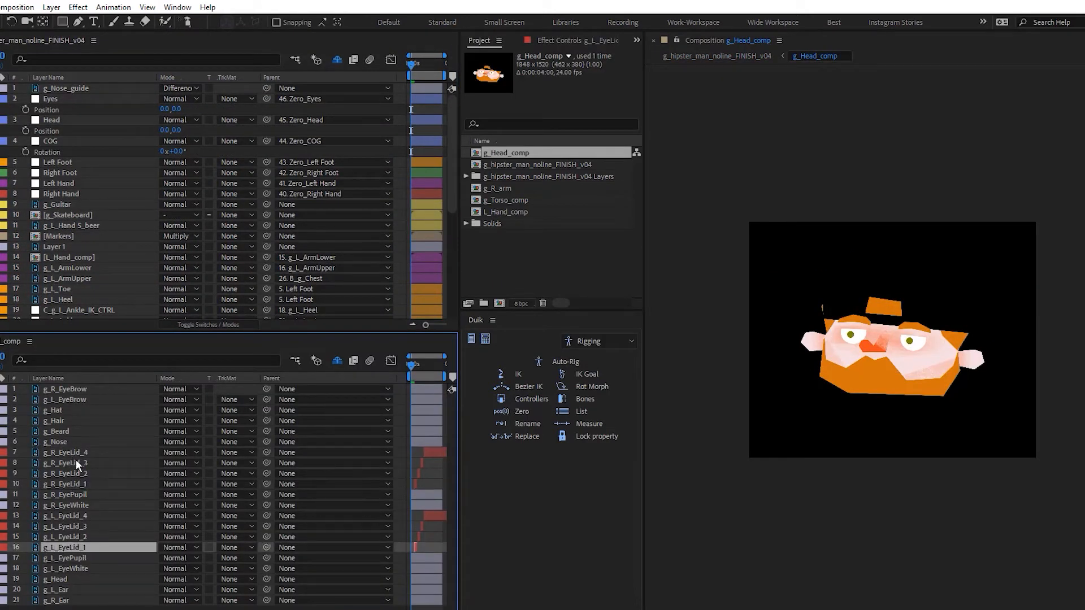
{"action": "left_click", "coordinate": [67, 494]}
{"action": "left_click", "coordinate": [84, 557], "text": "ctrl"}
{"action": "key", "text": "p"}
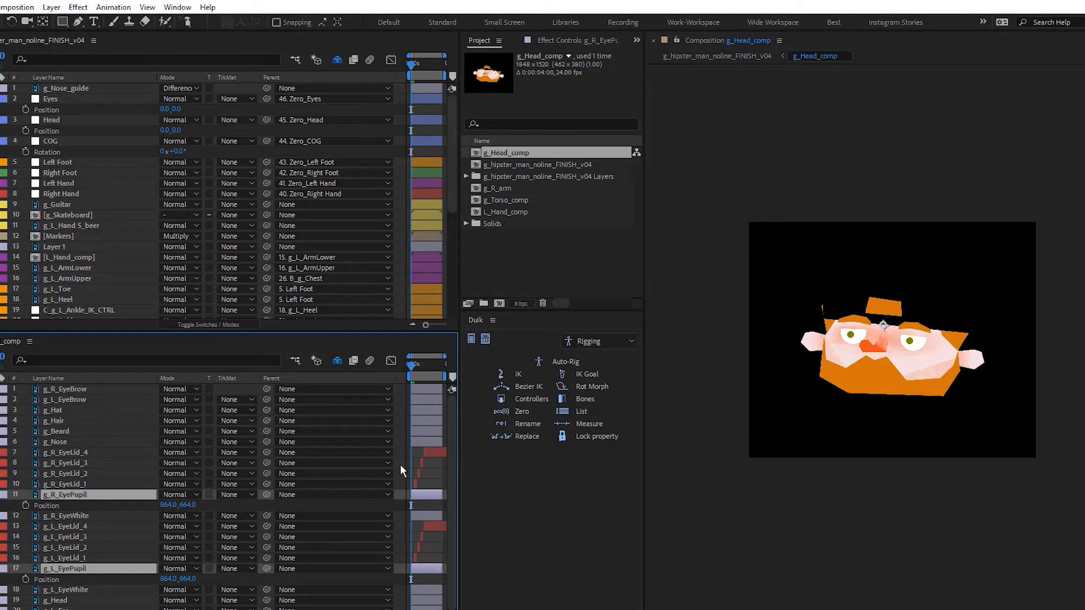
Step: Create a Duik controller from g_R_EyePupil, place it at position 0, 0 in g_Head_comp, and rename it EYE_AIM
{"action": "left_click", "coordinate": [168, 504]}
{"action": "left_click", "coordinate": [364, 504]}
{"action": "left_click", "coordinate": [71, 494]}
{"action": "left_click", "coordinate": [531, 399]}
{"action": "key", "text": "p"}
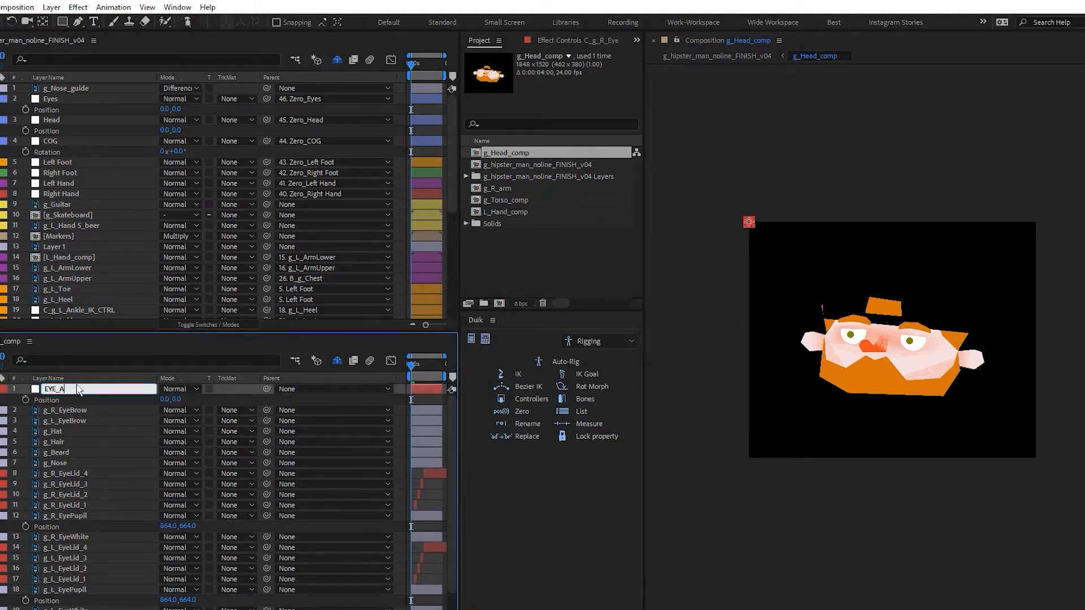
{"action": "left_click", "coordinate": [65, 515]}
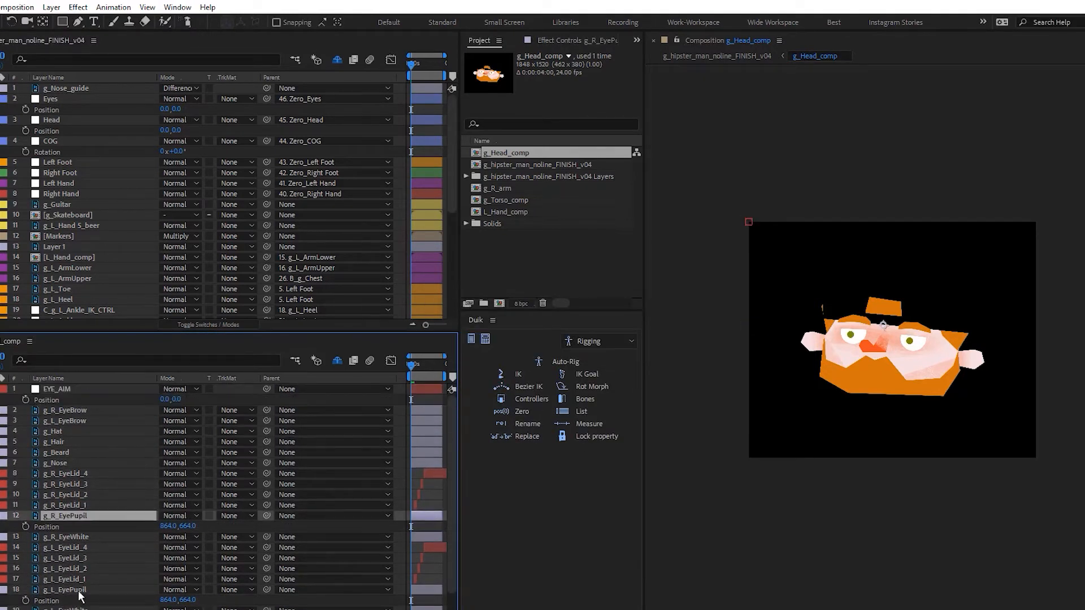
Step: Parent g_R_EyePupil and g_L_EyePupil to the EYE_AIM controller
{"action": "left_click", "coordinate": [80, 590], "text": "ctrl"}
{"action": "left_click", "coordinate": [96, 516]}
{"action": "left_click", "coordinate": [68, 388]}
Step: Try to link the EYE_AIM position to the position of the Eyes layer in the main composition
{"action": "left_click", "coordinate": [26, 399], "text": "alt"}
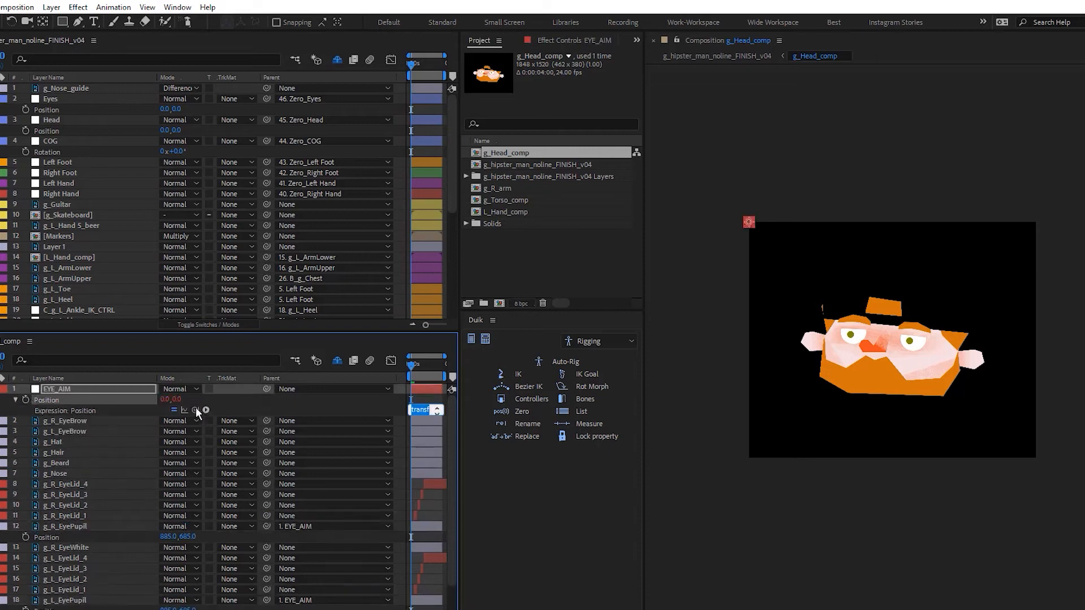
{"action": "left_click_drag", "start_coordinate": [194, 409], "coordinate": [174, 109]}
{"action": "key", "text": "ctrl+z"}
{"action": "left_click_drag", "start_coordinate": [195, 410], "coordinate": [45, 109]}
{"action": "key", "text": "ctrl+z"}
{"action": "key", "text": "ctrl+z"}
Step: Add a position expression to EYE_AIM that links it to the Eyes controller in the main composition
{"action": "left_click", "coordinate": [341, 404]}
{"action": "left_click", "coordinate": [267, 388]}
{"action": "left_click", "coordinate": [26, 400], "text": "alt"}
{"action": "left_click_drag", "start_coordinate": [195, 410], "coordinate": [56, 97]}
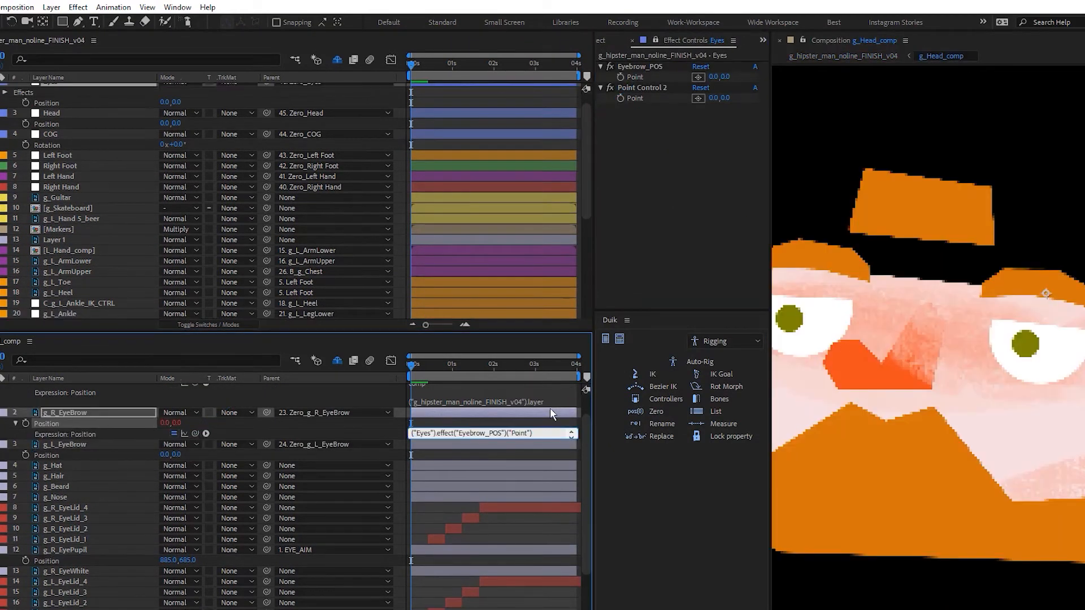
Step: Link the position of g_L_EyeBrow by expression to the Eyebrow_POS point on the Eyes controller
{"action": "left_click", "coordinate": [25, 455], "text": "alt"}
{"action": "left_click_drag", "start_coordinate": [195, 465], "coordinate": [644, 77]}
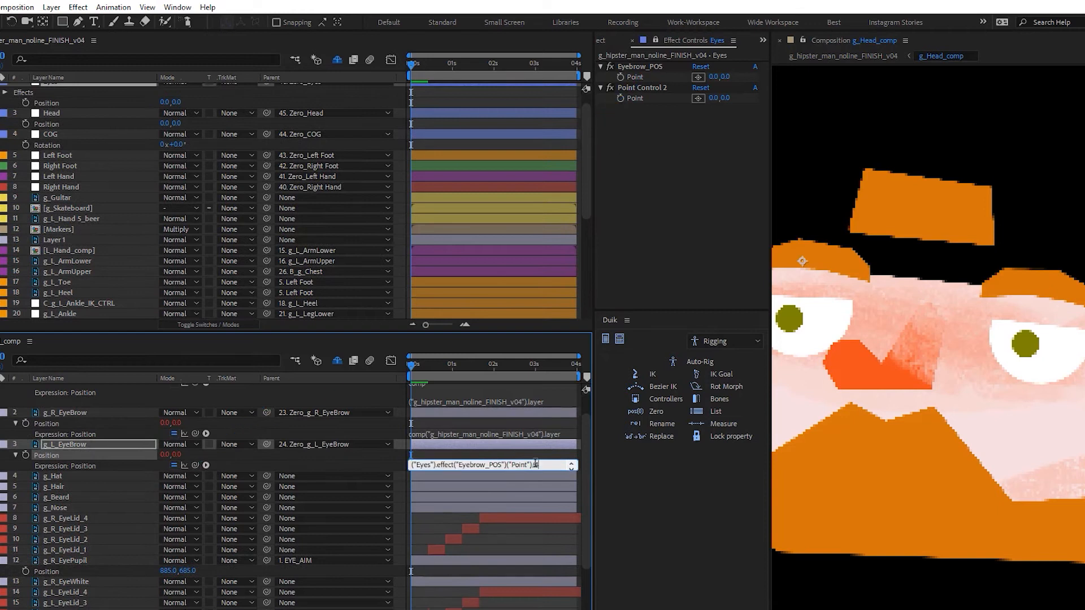
{"action": "left_click", "coordinate": [389, 423]}
Step: Test the Eyebrow_POS point on the eyebrows, undo the change, and save the project
{"action": "left_click_drag", "start_coordinate": [713, 77], "coordinate": [735, 77]}
{"action": "key", "text": "ctrl+z"}
{"action": "key", "text": "comma"}
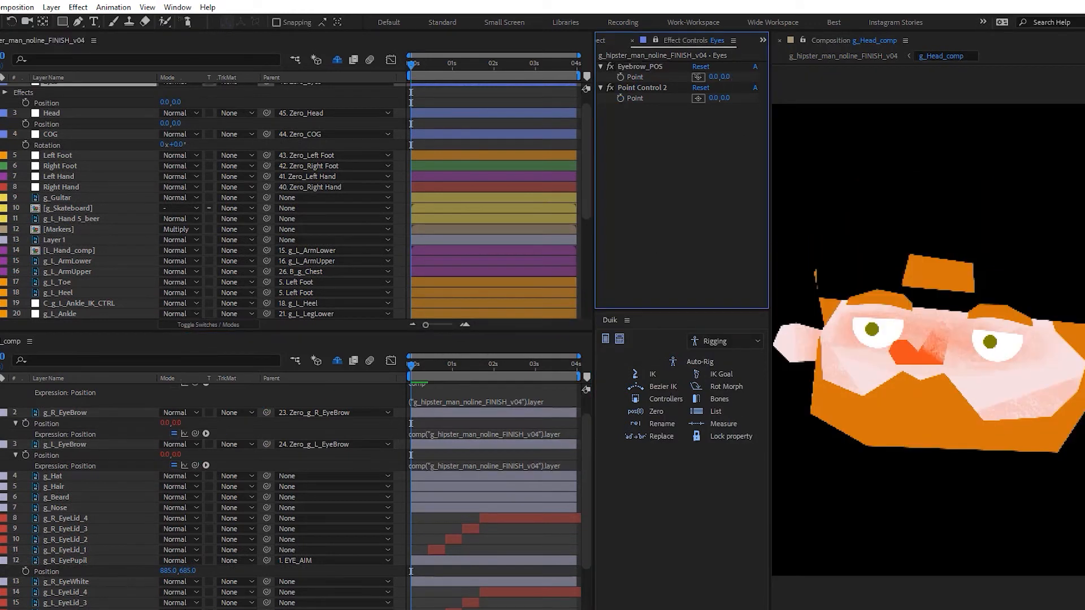
{"action": "key", "text": "ctrl+s"}
Step: Delete Point Control 2 from the effects of the Eyes controller
{"action": "left_click", "coordinate": [664, 88]}
{"action": "key", "text": "Delete"}
Step: Pre-compose the layers g_R_EyeLid_1 to g_R_EyeLid_4 into a composition named g_R_Eyelid_comp
{"action": "left_click", "coordinate": [65, 518]}
{"action": "left_click", "coordinate": [73, 549], "text": "shift"}
{"action": "key", "text": "ctrl+shift+c"}
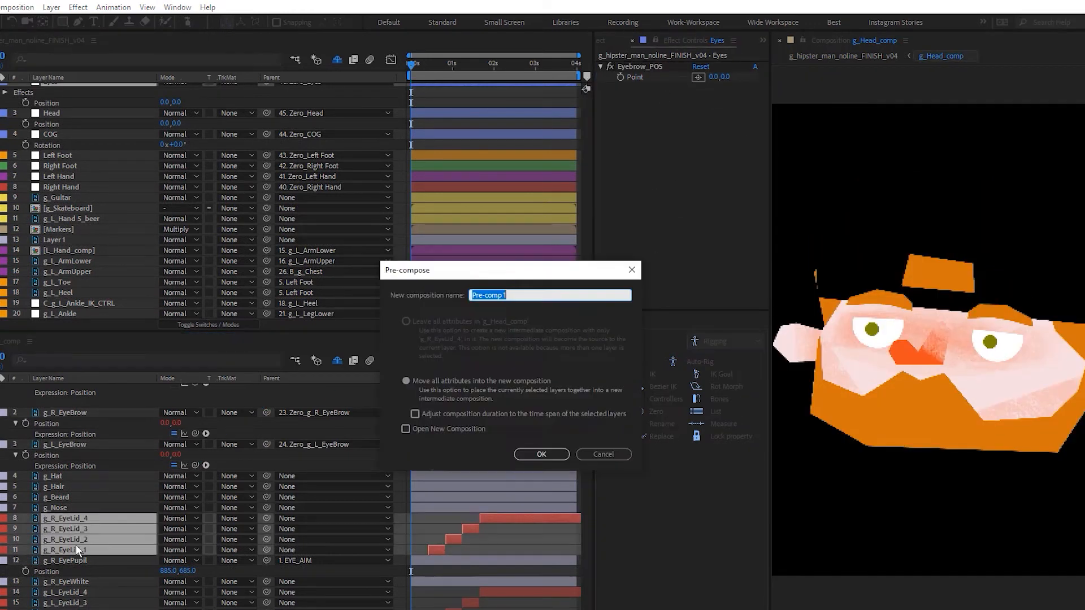
{"action": "type", "text": "g_R_Eyelid_comp"}
{"action": "key", "text": "Return"}
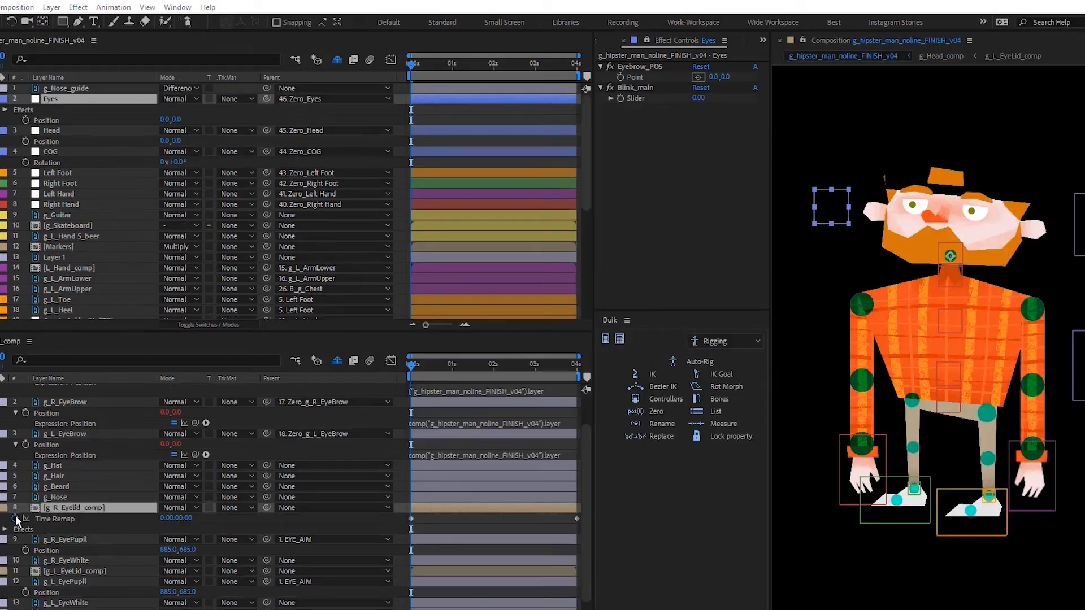
Step: Link the Time Remap of g_R_Eyelid_comp to the Blink_main slider on Eyes and test the slider with 20
{"action": "left_click_drag", "start_coordinate": [195, 528], "coordinate": [682, 97]}
{"action": "type", "text": "20"}
{"action": "key", "text": "Return"}
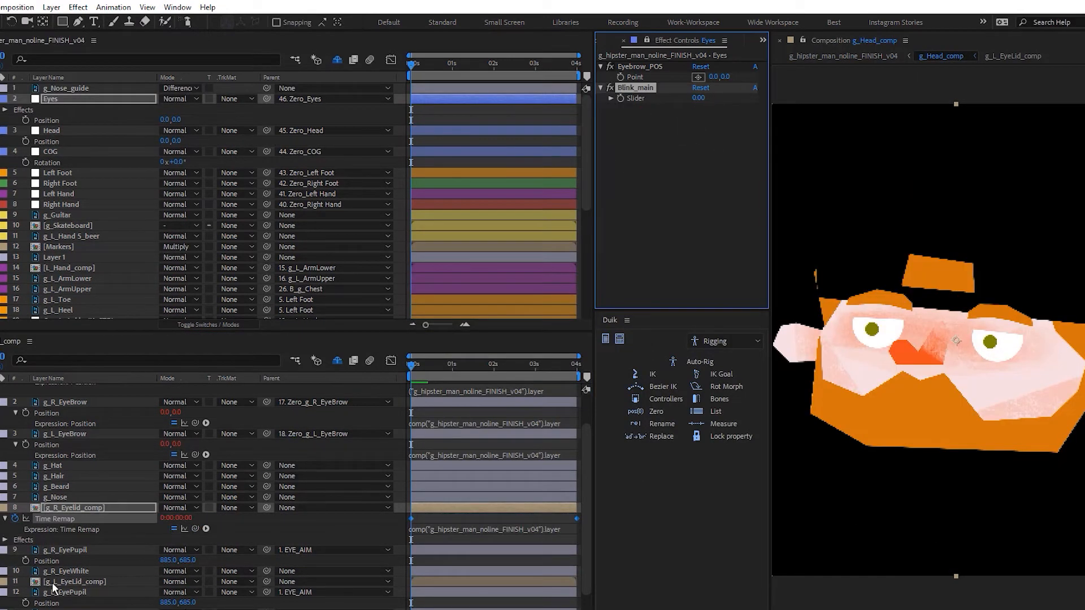
Step: Enable time remapping on g_L_EyeLid_comp, link it to the Blink_main slider on Eyes, and collapse the layer properties
{"action": "left_click", "coordinate": [56, 582]}
{"action": "key", "text": "ctrl+alt+t"}
{"action": "left_click", "coordinate": [15, 592], "text": "alt"}
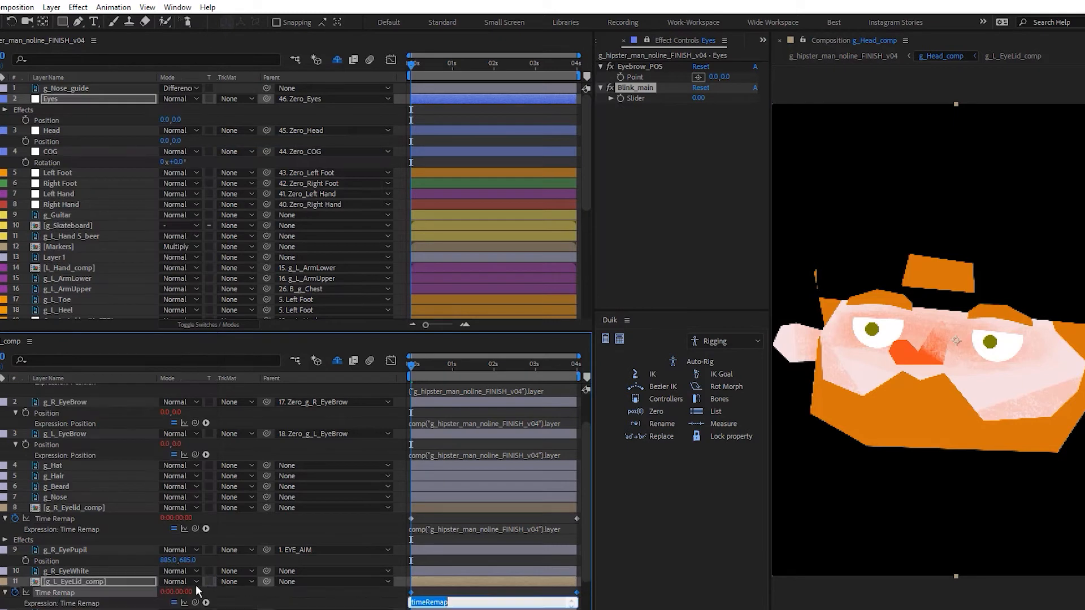
{"action": "left_click_drag", "start_coordinate": [195, 602], "coordinate": [699, 98]}
{"action": "left_click", "coordinate": [466, 557]}
{"action": "left_click", "coordinate": [113, 544]}
{"action": "key", "text": "u"}
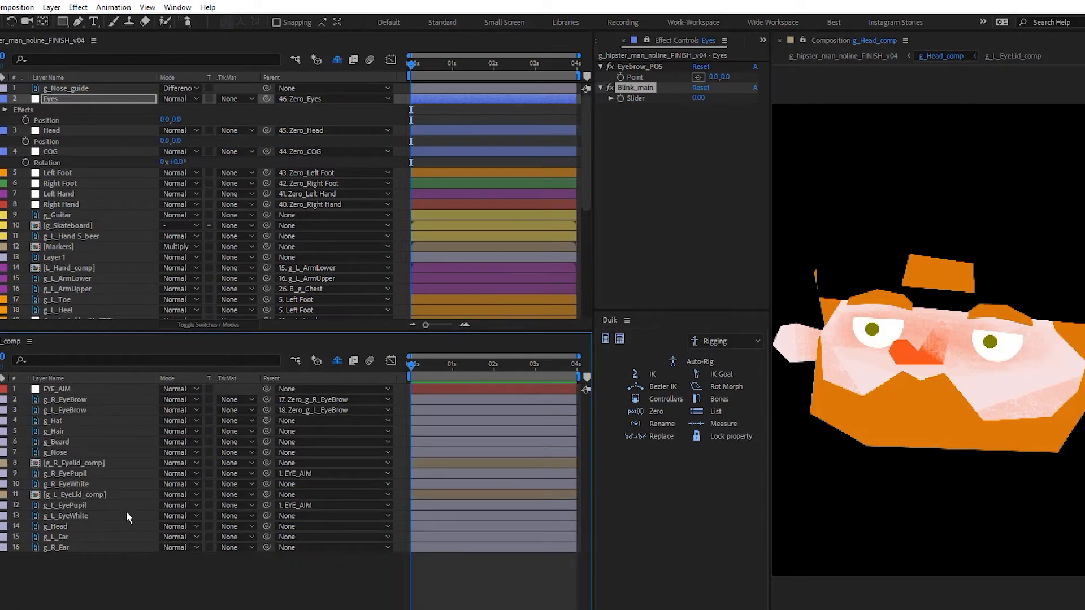
Step: Show the effects of the COG controller in the main composition and close the g_Head_comp timeline
{"action": "left_click", "coordinate": [520, 101]}
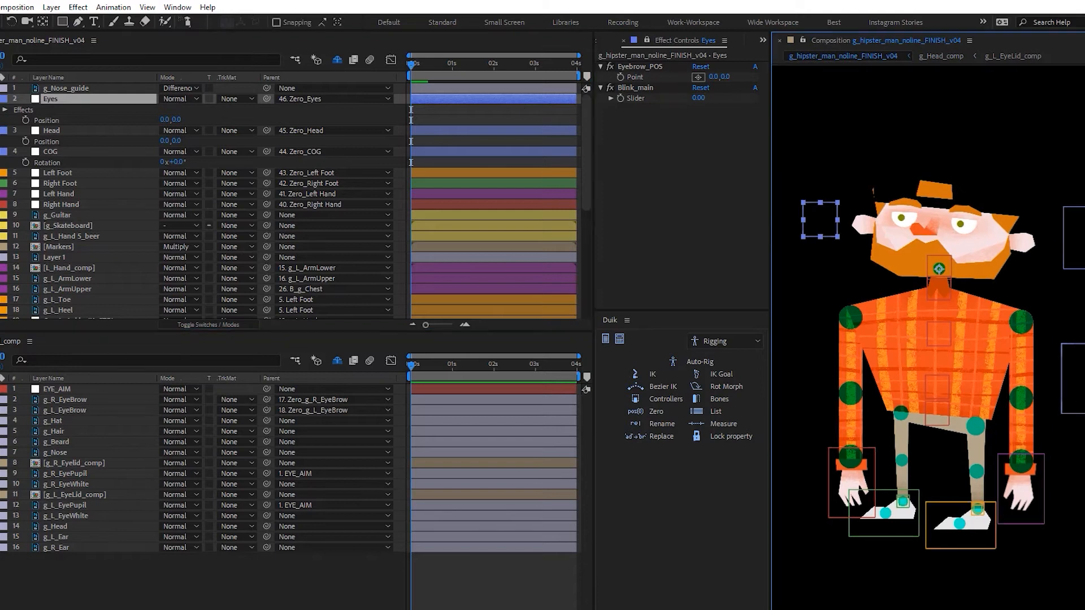
{"action": "left_click", "coordinate": [1068, 375]}
{"action": "left_click", "coordinate": [646, 40]}
{"action": "left_click", "coordinate": [344, 559]}
{"action": "key", "text": "ctrl+w"}
{"action": "key", "text": "F2"}
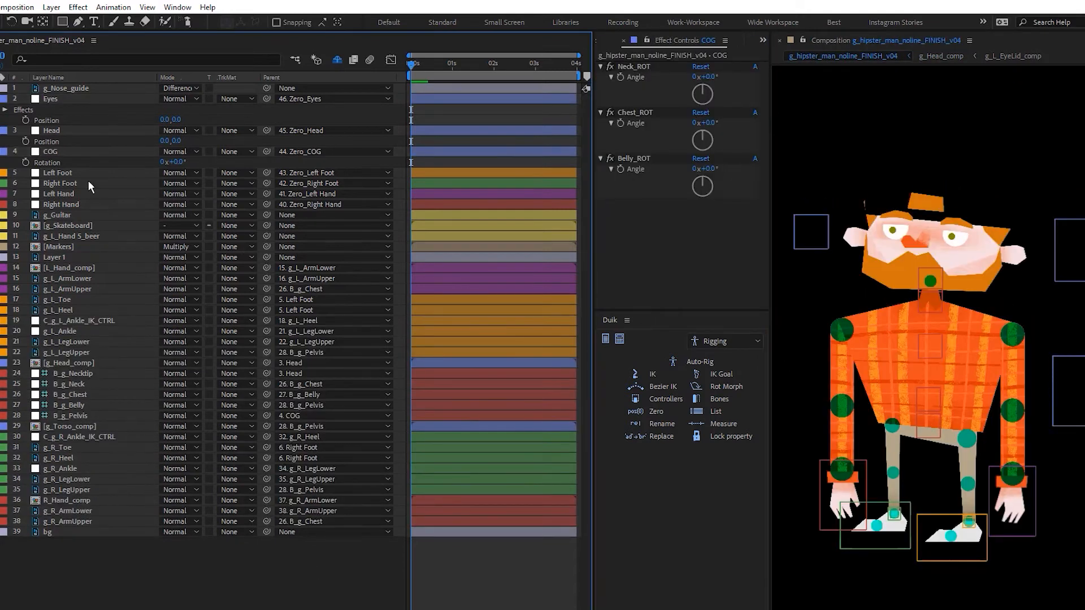
Step: Check the effects of the COG and Right Hand controllers and look into R_Hand_comp before returning to the main composition
{"action": "left_click", "coordinate": [1066, 384]}
{"action": "left_click", "coordinate": [842, 491]}
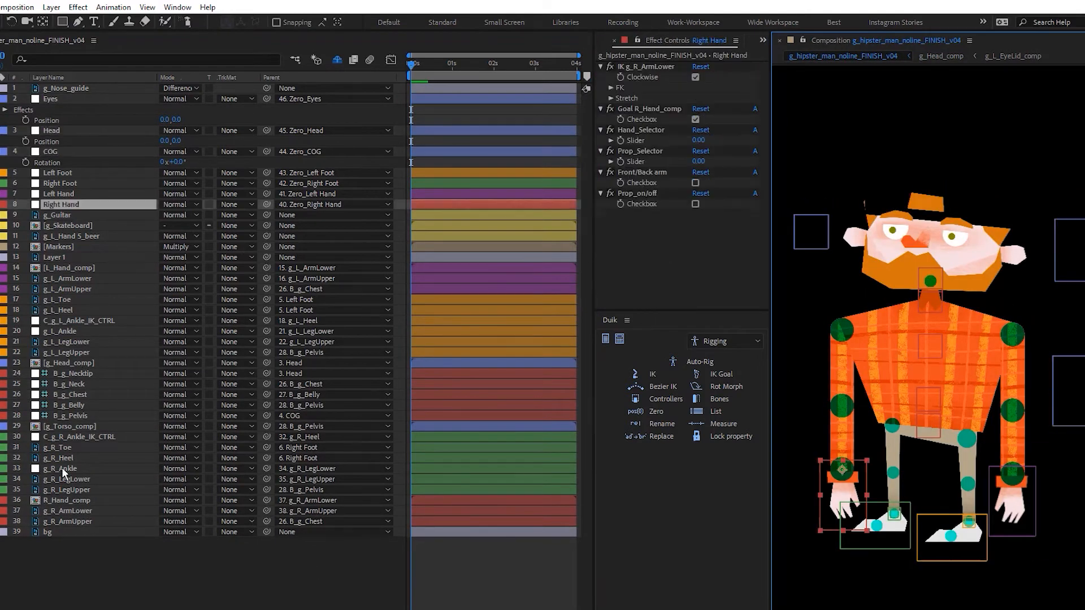
{"action": "double_click", "coordinate": [66, 500]}
{"action": "left_click", "coordinate": [72, 40]}
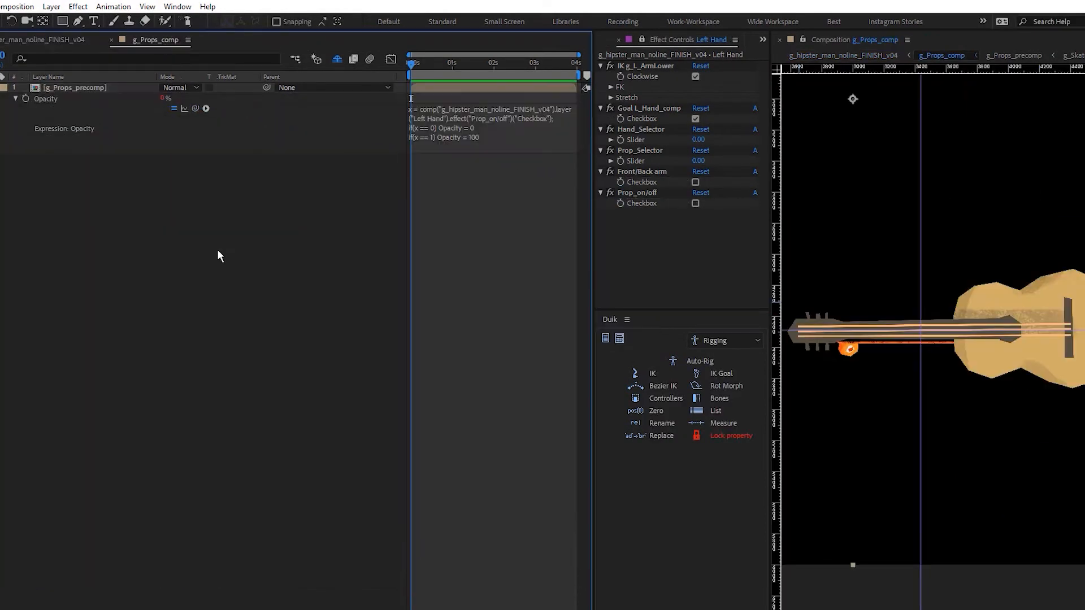
Step: Open g_Props_precomp and select its g_Skateboard and g_Guitar layers
{"action": "left_click", "coordinate": [441, 219]}
{"action": "double_click", "coordinate": [90, 87]}
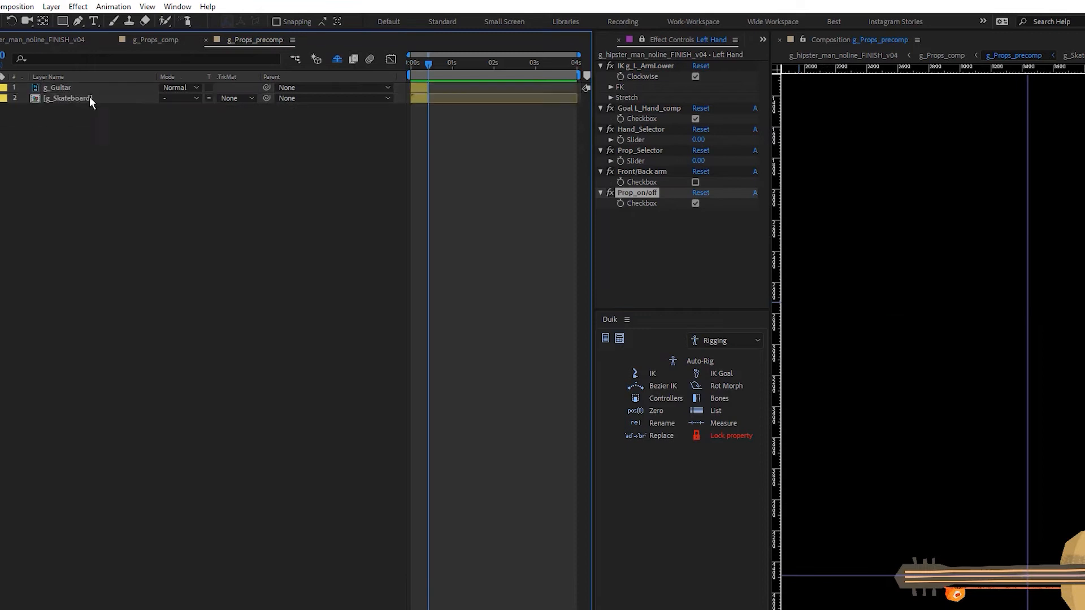
{"action": "left_click", "coordinate": [89, 98]}
{"action": "left_click", "coordinate": [85, 87], "text": "shift"}
{"action": "left_click", "coordinate": [148, 6]}
{"action": "mouse_move", "coordinate": [113, 8]}
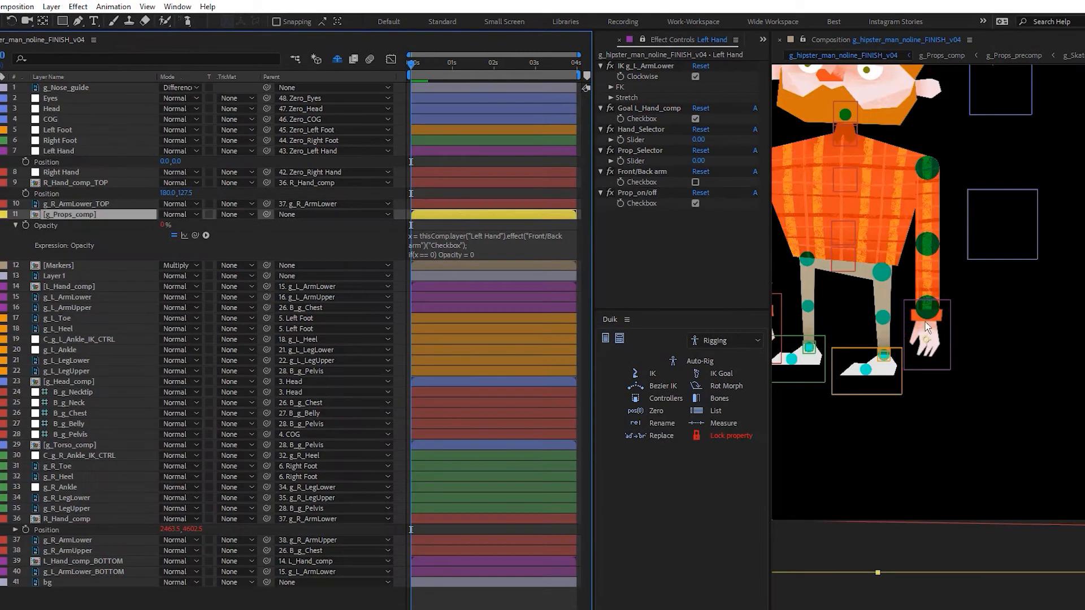
Step: Move the Left Hand controller in front of the torso and test its Prop_on/off and Front/Back arm checkboxes
{"action": "left_click", "coordinate": [927, 326]}
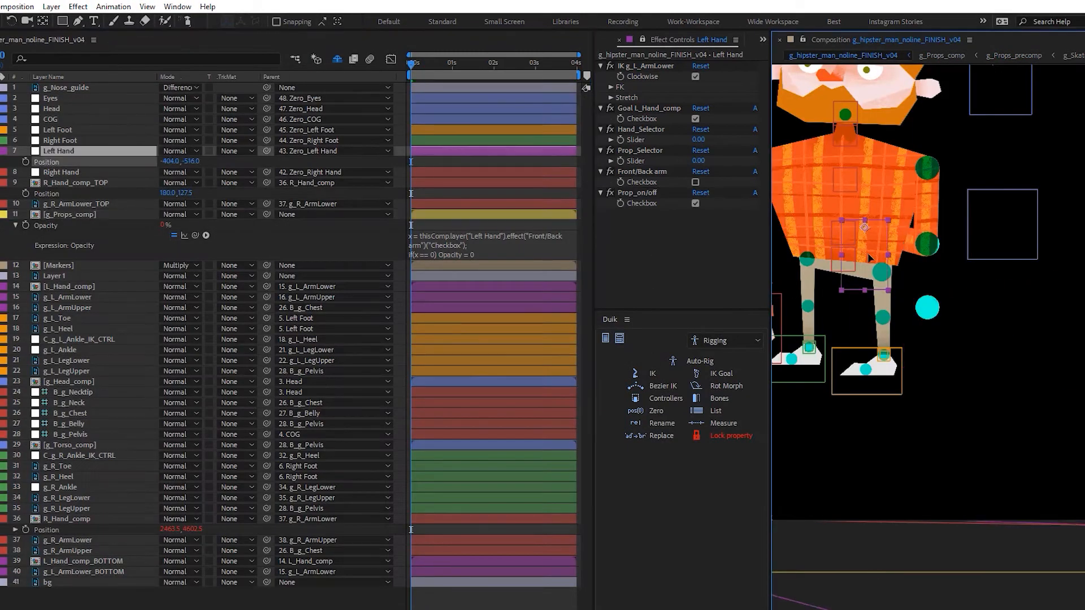
{"action": "left_click", "coordinate": [695, 204]}
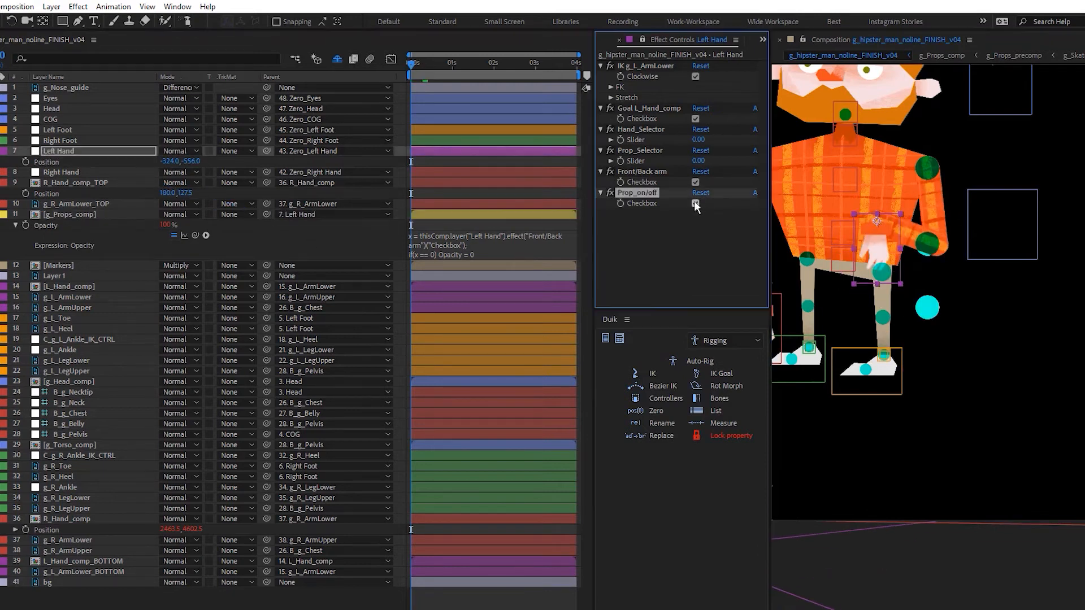
{"action": "left_click", "coordinate": [694, 182]}
{"action": "left_click", "coordinate": [699, 193]}
{"action": "left_click", "coordinate": [695, 203]}
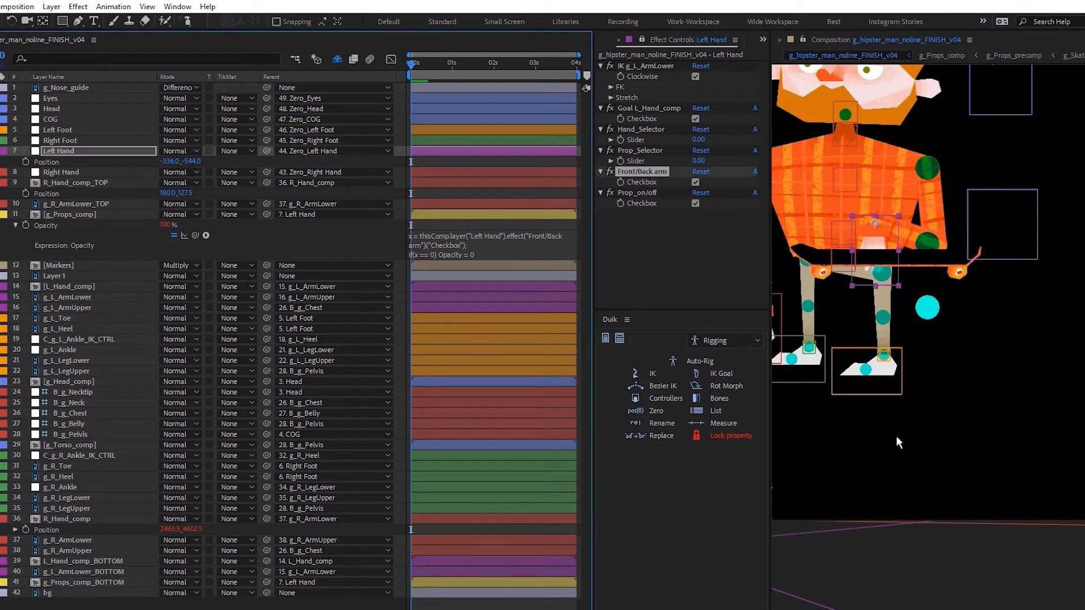
Step: Reveal the opacity of g_Props_comp_BOTTOM and parent the layer to g_Props_comp
{"action": "left_click", "coordinate": [85, 582]}
{"action": "key", "text": "t"}
{"action": "left_click_drag", "start_coordinate": [267, 582], "coordinate": [77, 214]}
Step: Test the Left Hand controller with the parented props and toggle its Prop_on/off checkbox
{"action": "left_click", "coordinate": [85, 203]}
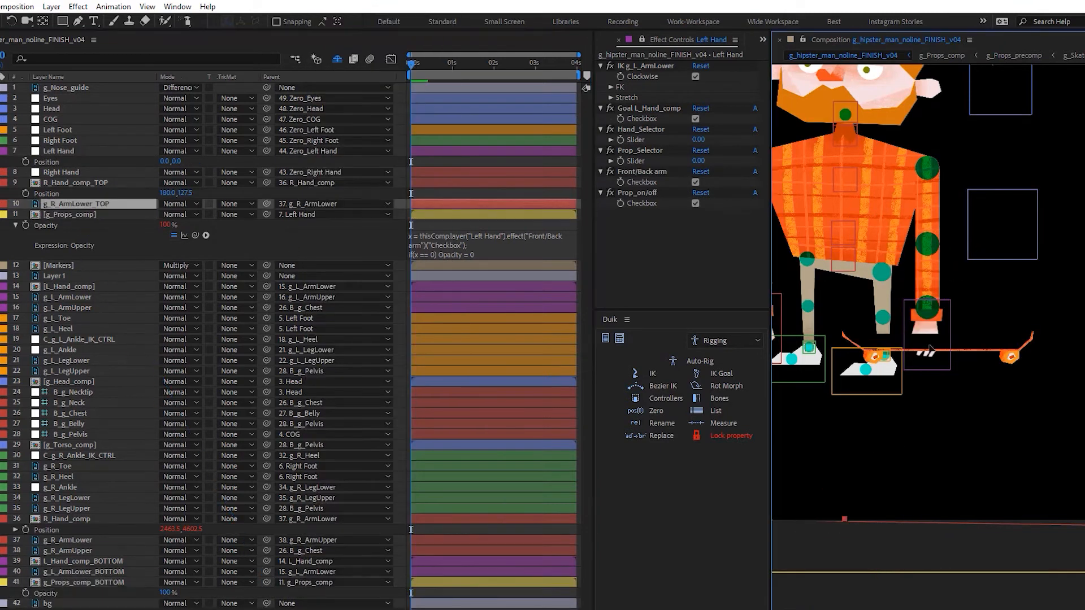
{"action": "left_click", "coordinate": [102, 151]}
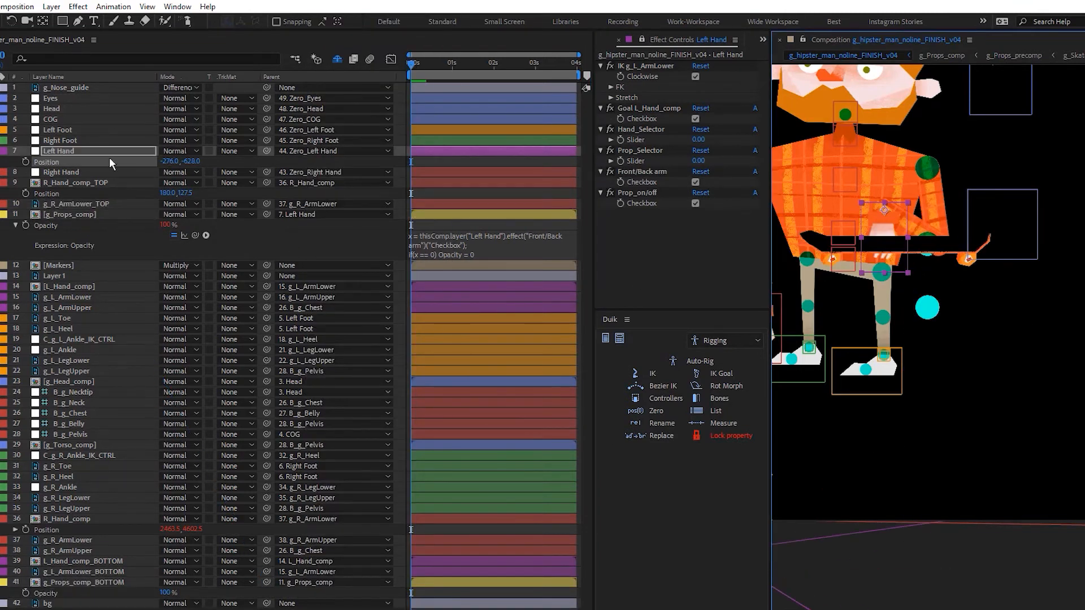
{"action": "left_click", "coordinate": [694, 203]}
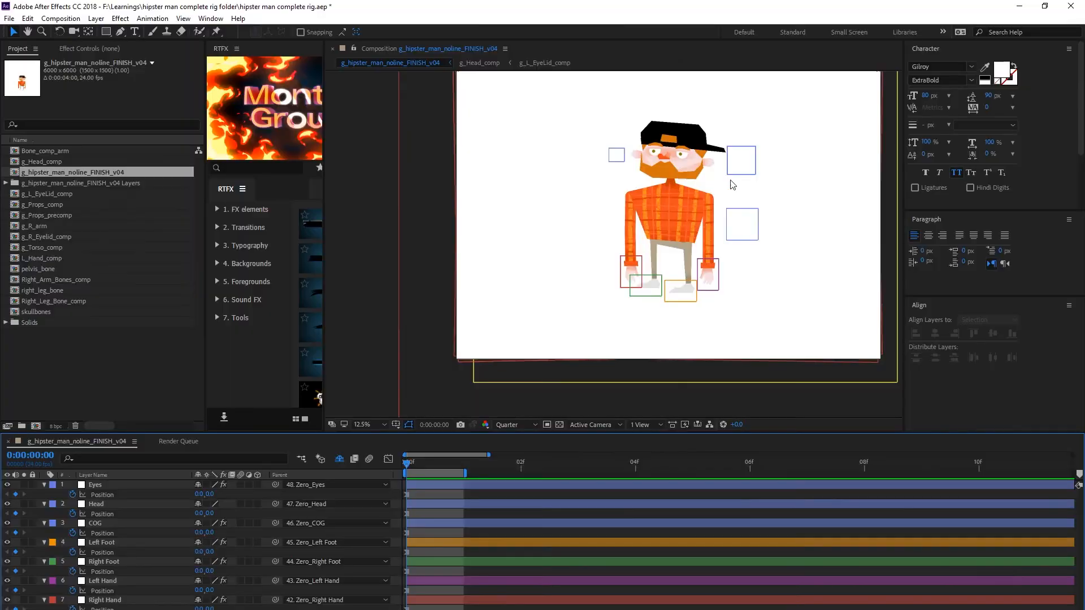
{"action": "left_click", "coordinate": [811, 219]}
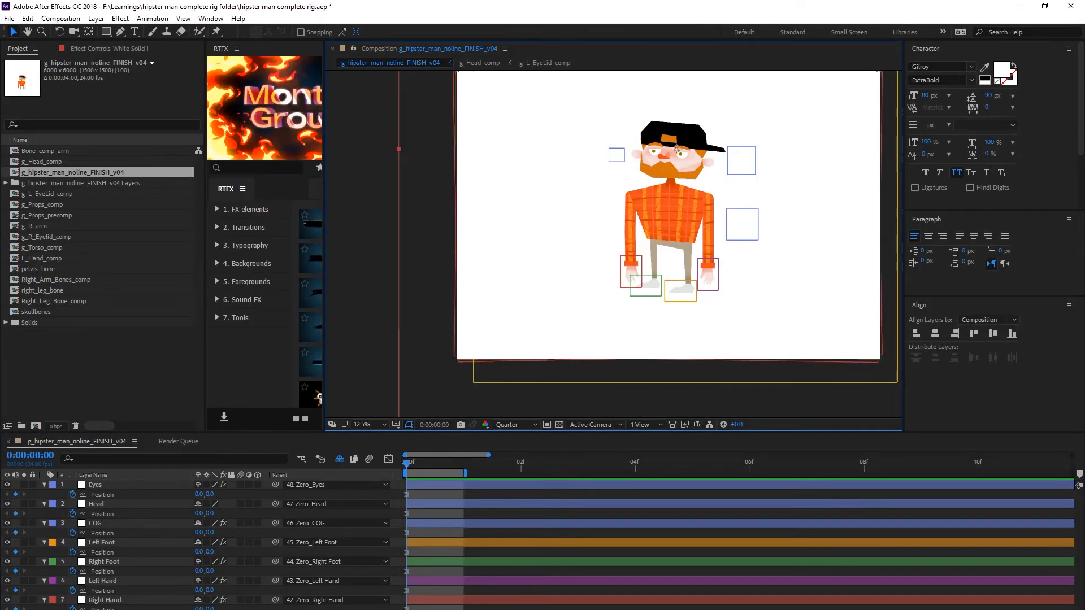
{"action": "left_click", "coordinate": [113, 498]}
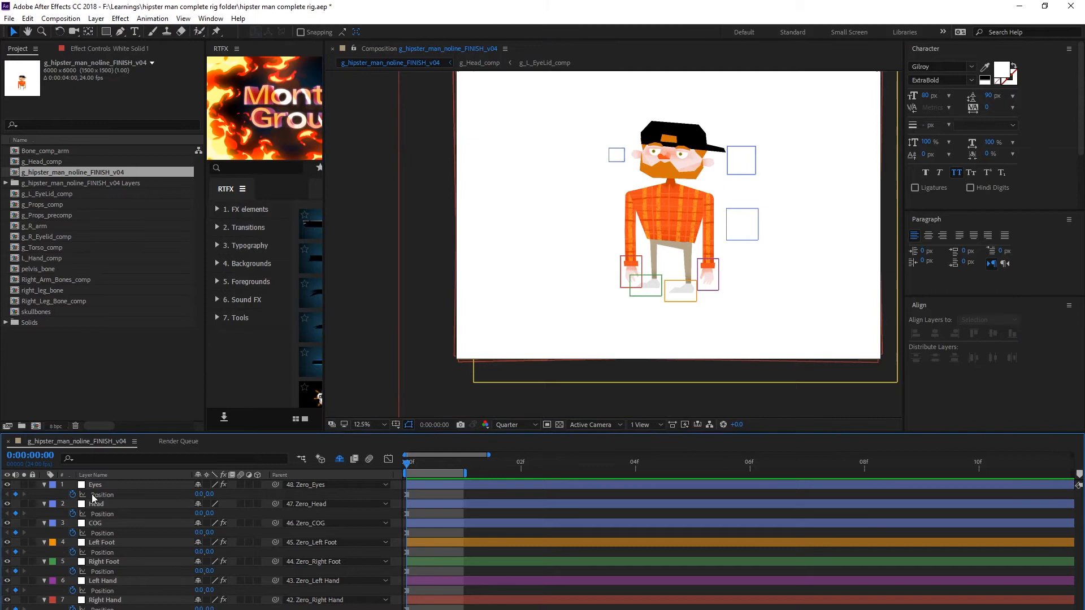
{"action": "left_click", "coordinate": [677, 149]}
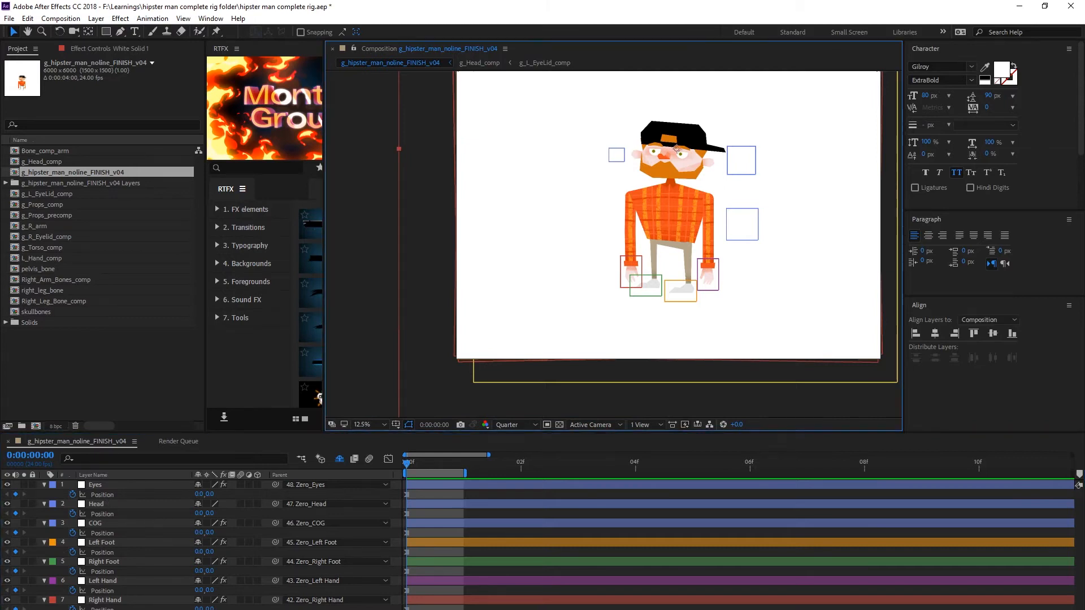
Step: Test shifting the X position of the Eyes controller and set it back to 0
{"action": "left_click", "coordinate": [124, 483]}
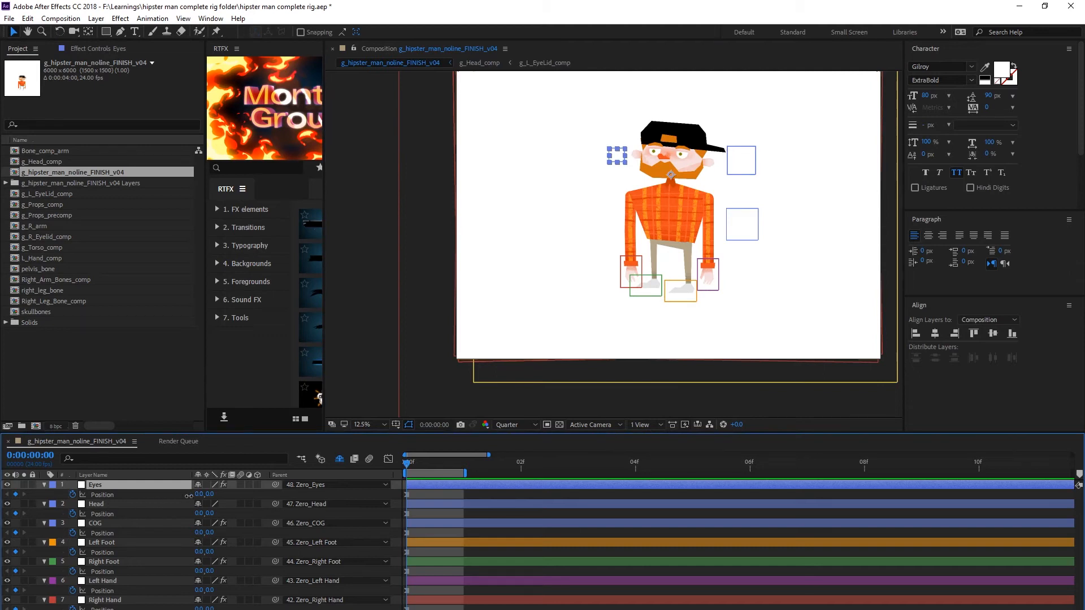
{"action": "left_click_drag", "start_coordinate": [188, 495], "coordinate": [211, 495]}
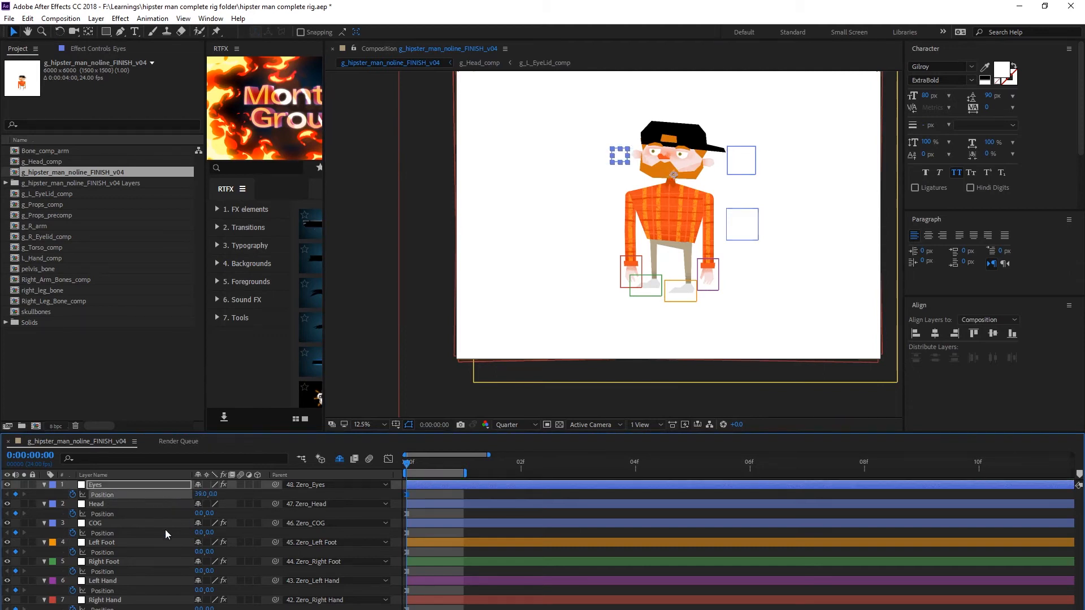
{"action": "left_click", "coordinate": [200, 494]}
{"action": "type", "text": "0"}
{"action": "key", "text": "Return"}
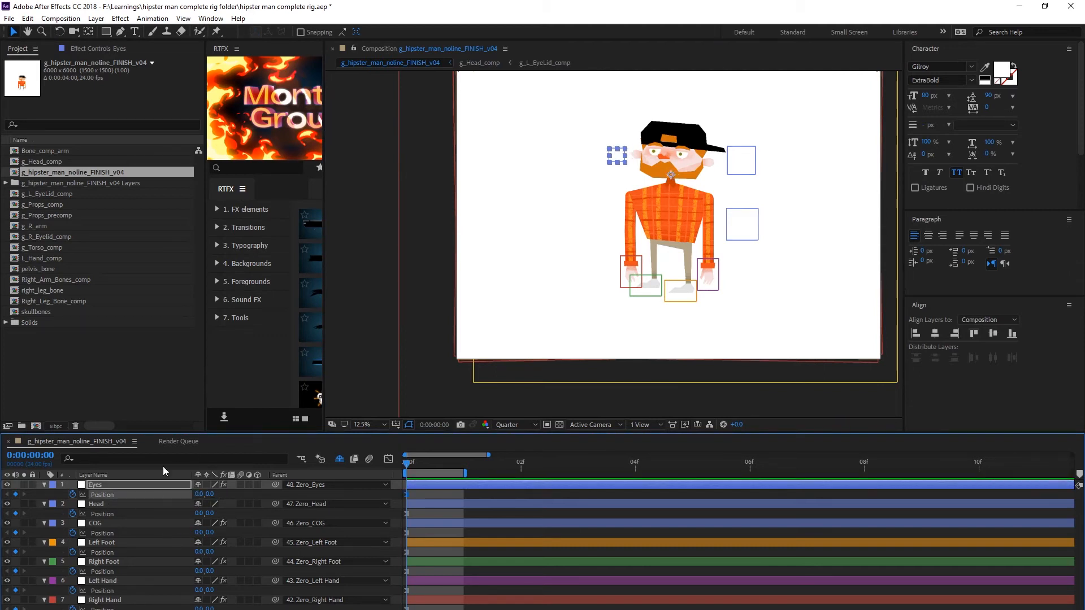
Step: Move the Head controller to about 168, -80, the COG to about -144, -160, and the Left Hand to about 664, -216
{"action": "mouse_move", "coordinate": [750, 155]}
{"action": "left_mouse_down"}
{"action": "mouse_move", "coordinate": [787, 159]}
{"action": "mouse_move", "coordinate": [762, 150]}
{"action": "left_mouse_up"}
{"action": "left_click_drag", "start_coordinate": [744, 234], "coordinate": [756, 260]}
{"action": "left_click", "coordinate": [711, 281]}
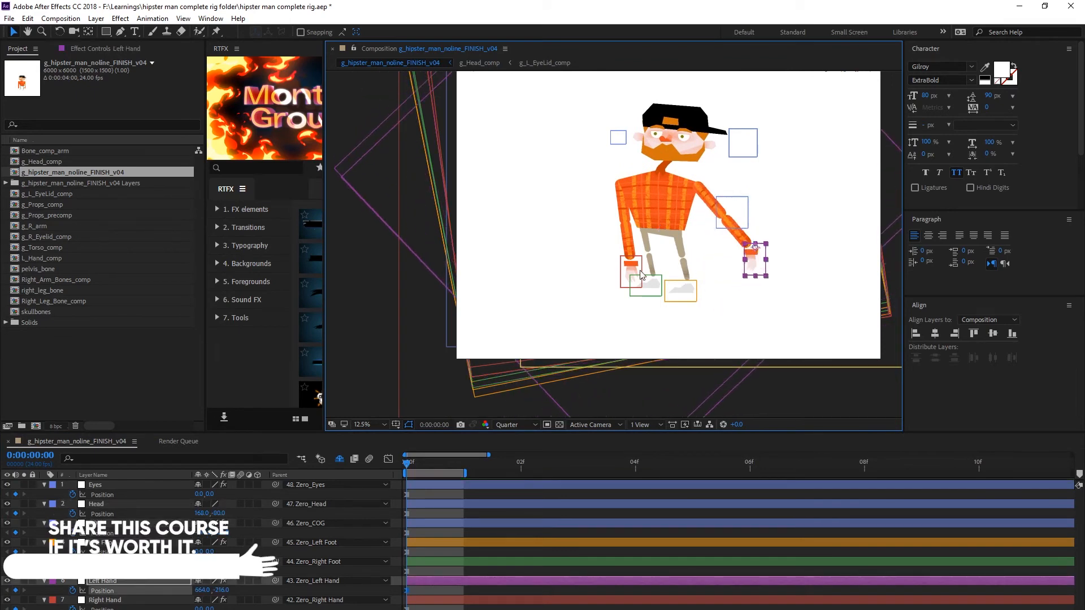
Step: Move the Right Hand controller to about -784, -424, the Left Foot to about 616, 0, and the Right Foot to about -648, 56
{"action": "left_click_drag", "start_coordinate": [638, 271], "coordinate": [583, 241]}
{"action": "left_click_drag", "start_coordinate": [690, 285], "coordinate": [723, 291]}
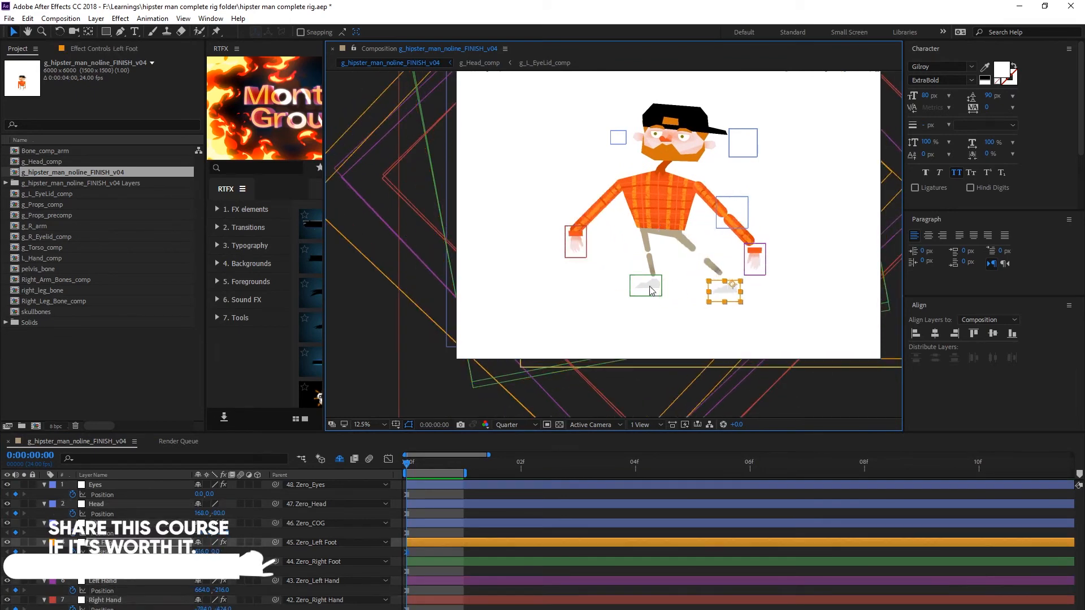
{"action": "left_click_drag", "start_coordinate": [645, 286], "coordinate": [600, 289]}
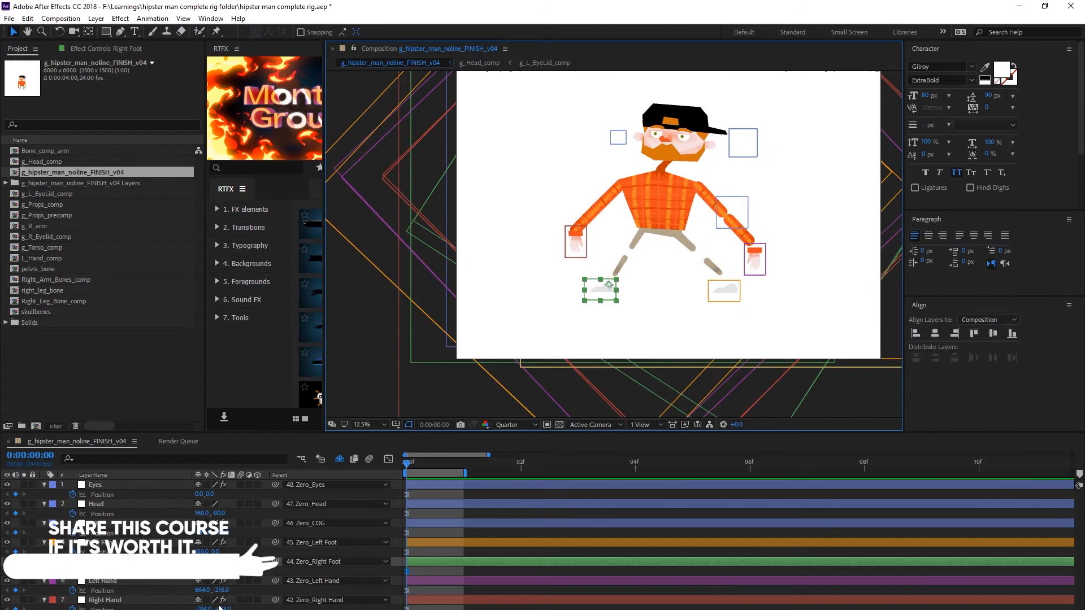
Step: Select all controller layers from Eyes to Right Hand to check them in the viewer, and clear the selection
{"action": "left_click", "coordinate": [102, 581]}
{"action": "left_click", "coordinate": [102, 600]}
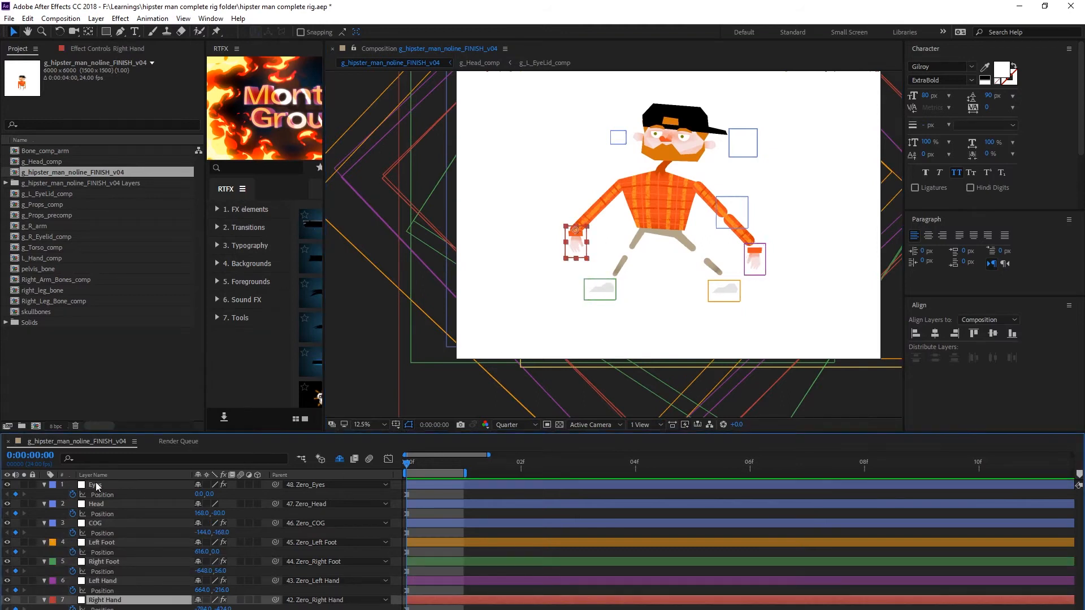
{"action": "left_click", "coordinate": [96, 486], "text": "shift"}
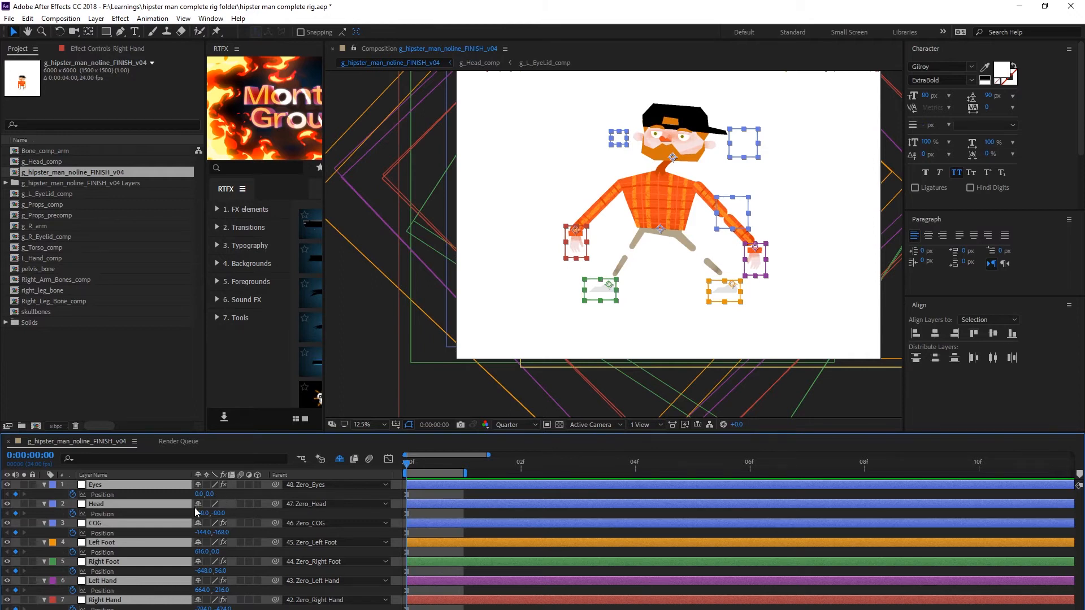
{"action": "left_click", "coordinate": [250, 497]}
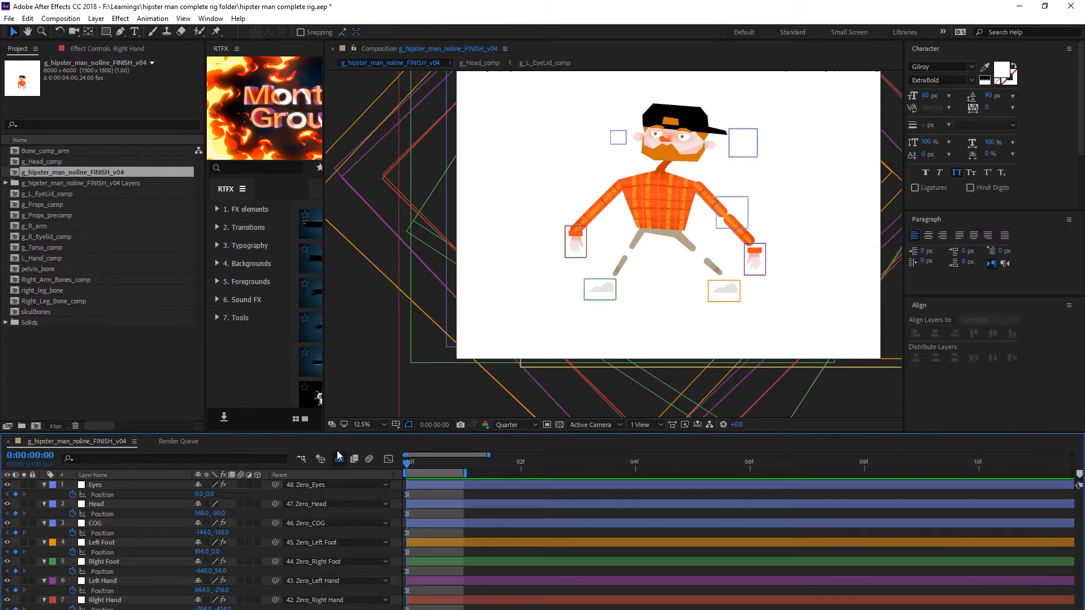
Step: Show the hidden shy layers and look through the full layer list of the main composition
{"action": "scroll", "coordinate": [304, 557], "scroll_direction": "down", "scroll_amount": 4}
{"action": "scroll", "coordinate": [299, 557], "scroll_direction": "up", "scroll_amount": 4}
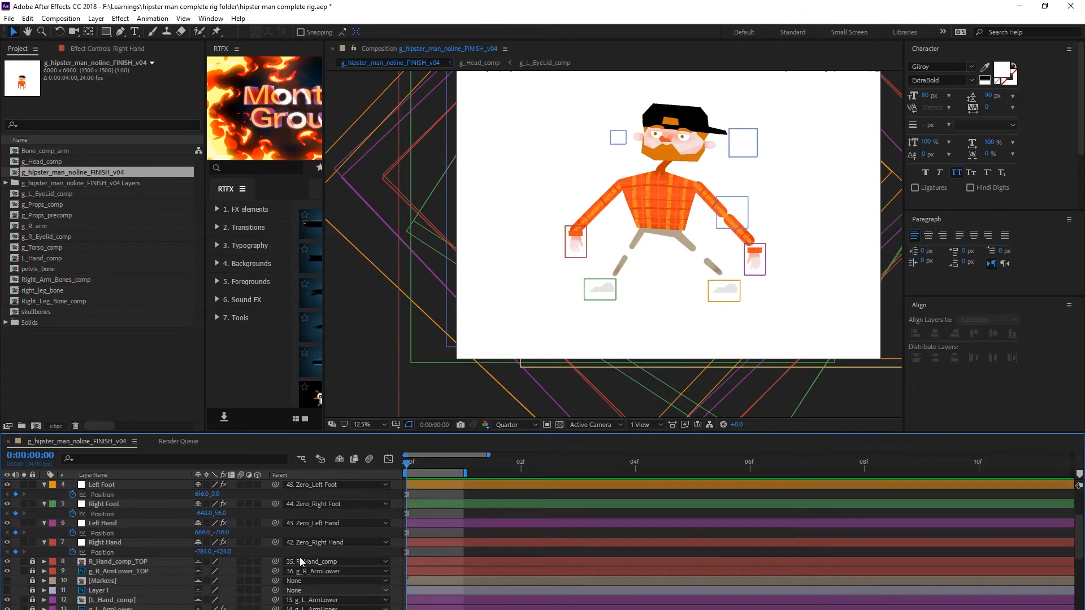
{"action": "scroll", "coordinate": [191, 543], "scroll_direction": "down", "scroll_amount": 12}
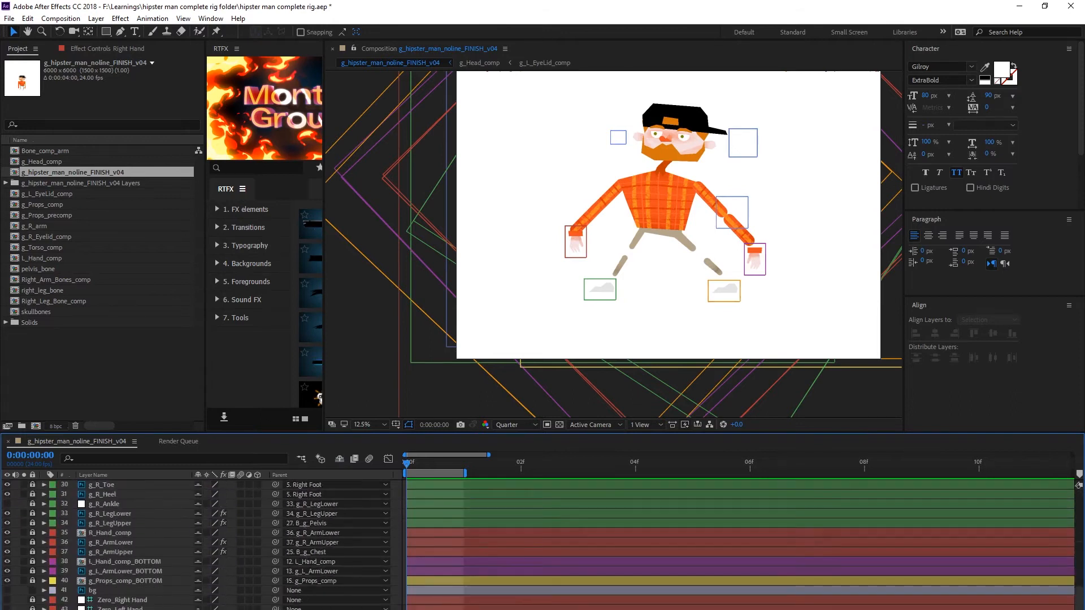
Step: Unlock the g_Head_comp layer, open its composition to look over the face layers, and return to the main composition
{"action": "scroll", "coordinate": [131, 539], "scroll_direction": "up", "scroll_amount": 6}
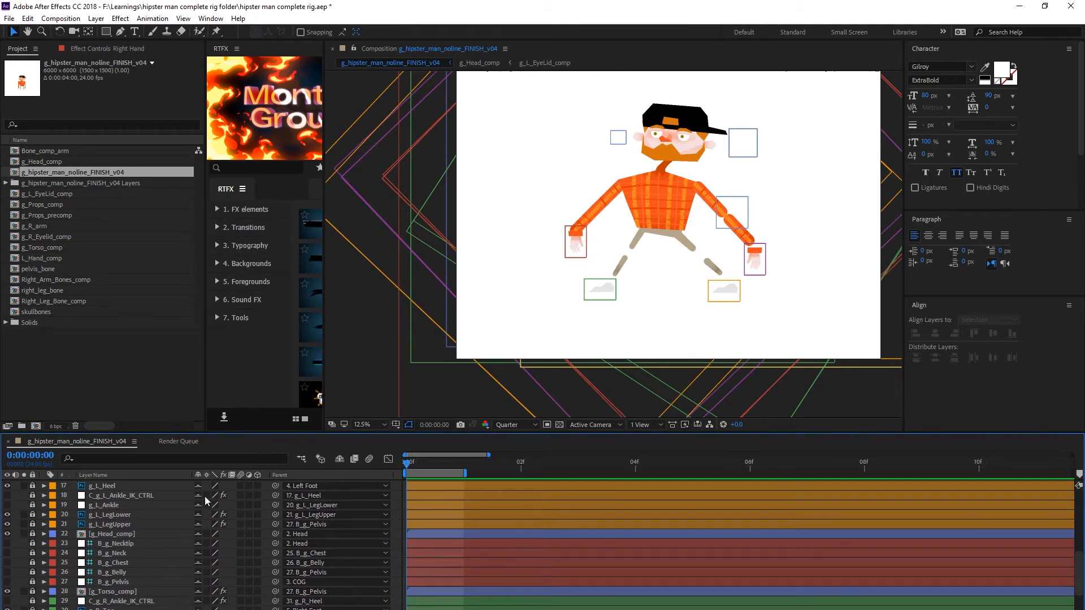
{"action": "left_click", "coordinate": [32, 533]}
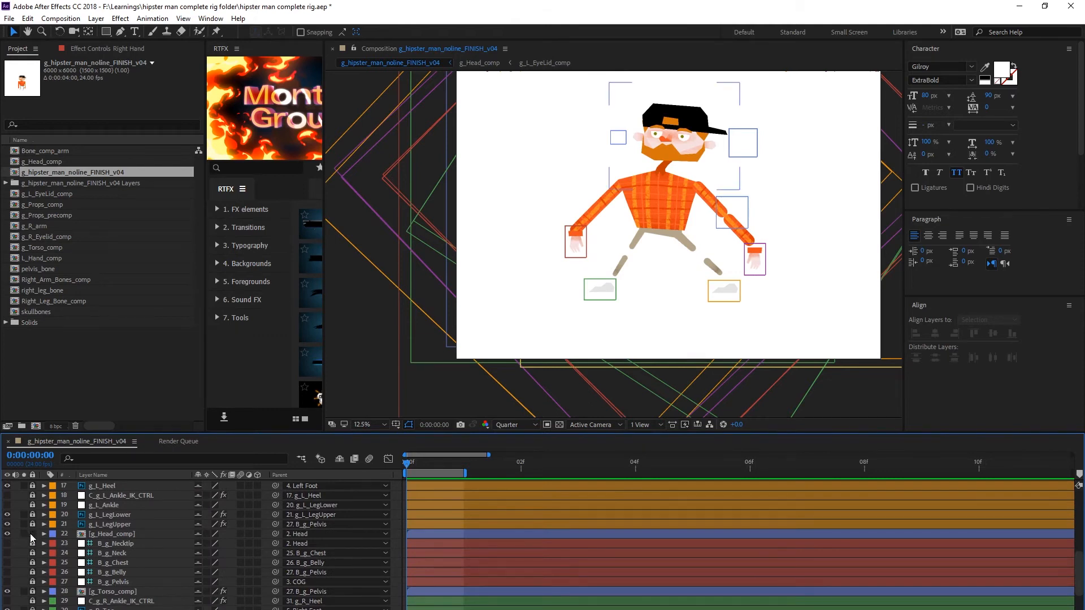
{"action": "double_click", "coordinate": [119, 534]}
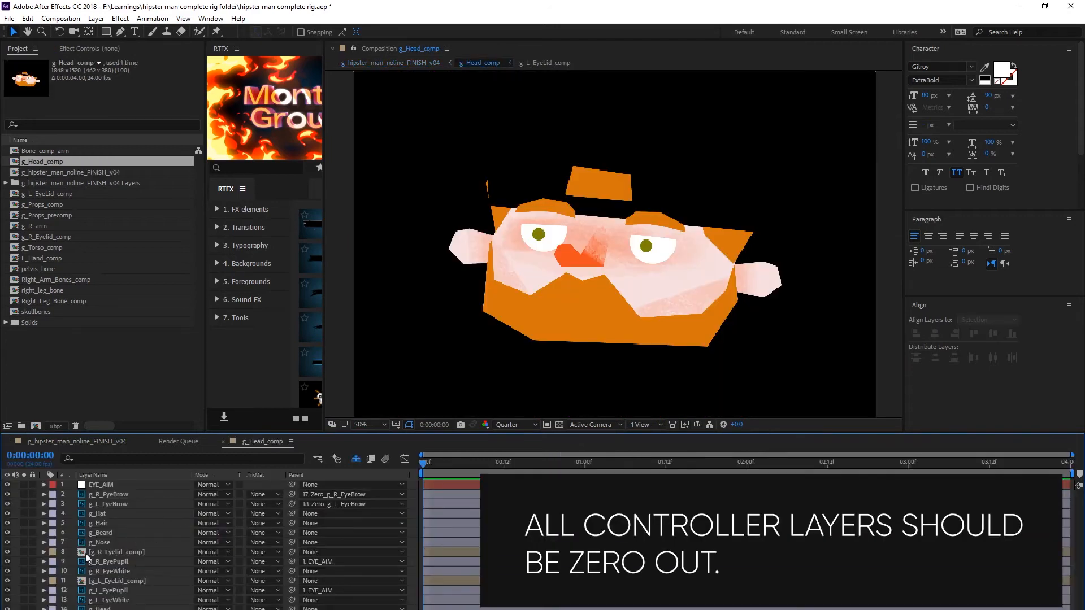
{"action": "left_click", "coordinate": [222, 442]}
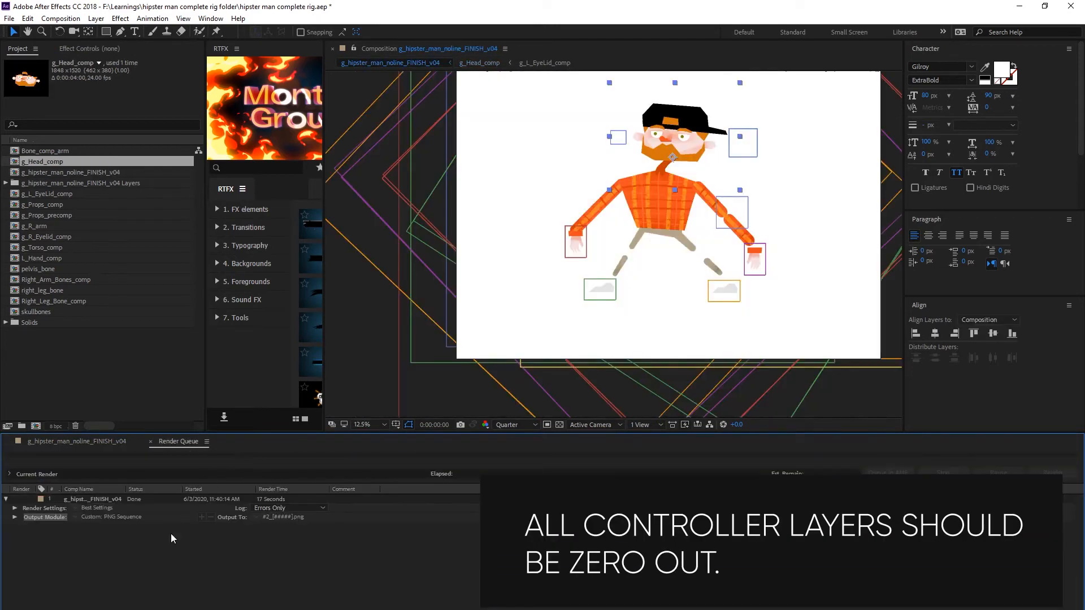
{"action": "left_click", "coordinate": [82, 446]}
Step: Hide the shy layers so that only the controller layers from Eyes to Right Hand are listed
{"action": "scroll", "coordinate": [48, 601], "scroll_direction": "up", "scroll_amount": 3}
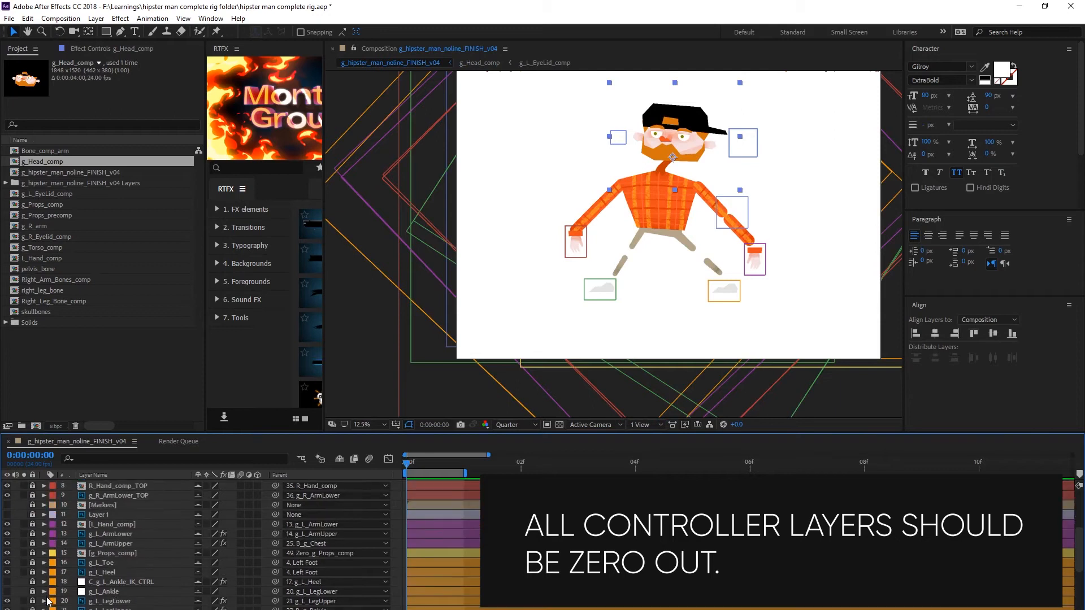
{"action": "left_click", "coordinate": [113, 588]}
{"action": "scroll", "coordinate": [113, 588], "scroll_direction": "up", "scroll_amount": 4}
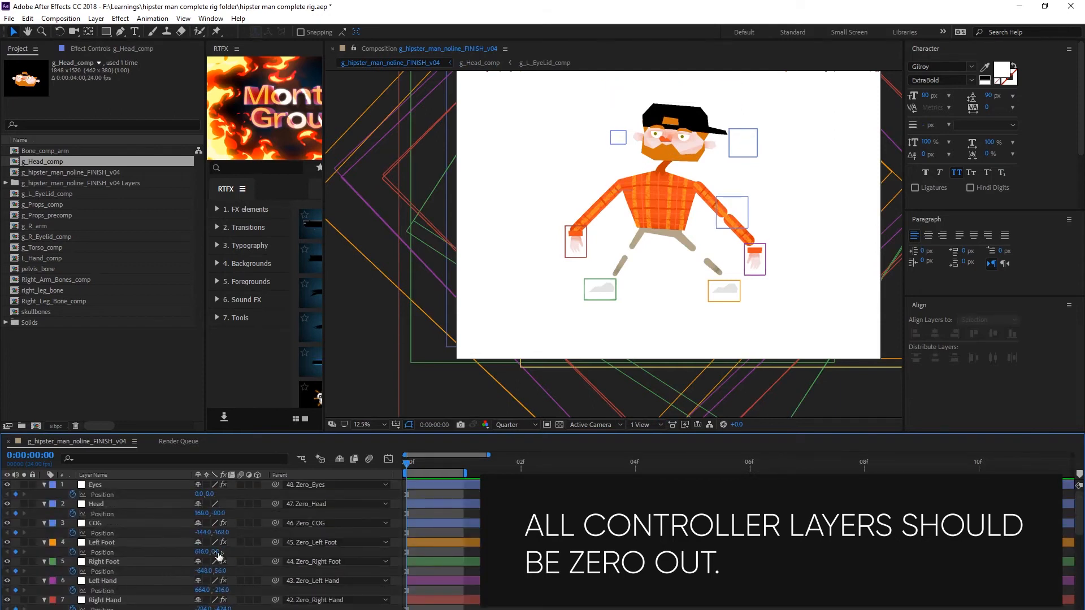
{"action": "left_click", "coordinate": [339, 460]}
{"action": "left_click", "coordinate": [116, 601]}
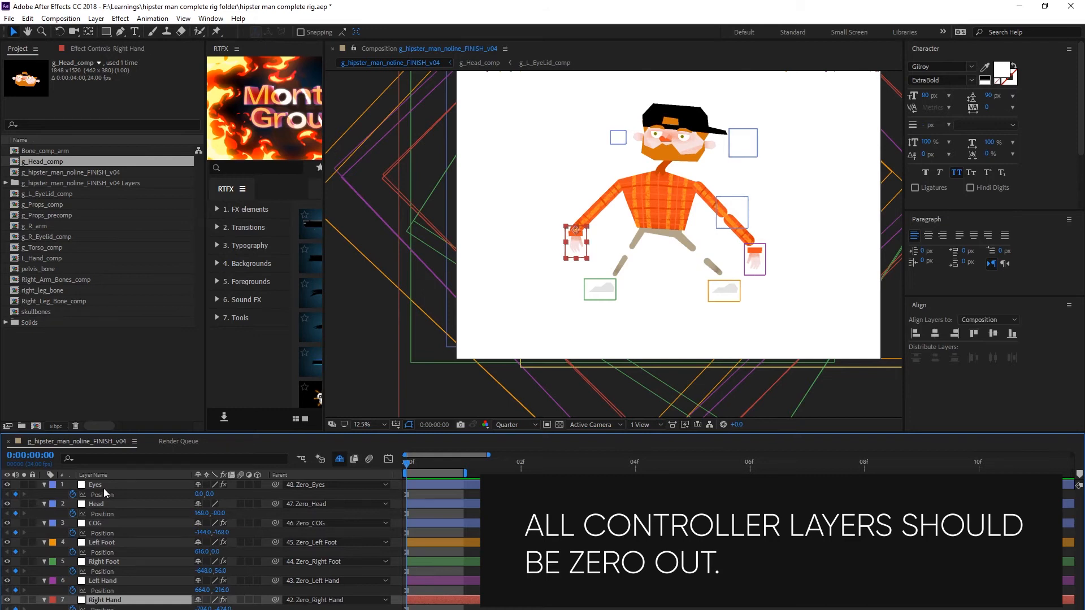
{"action": "left_click", "coordinate": [111, 601], "text": "ctrl"}
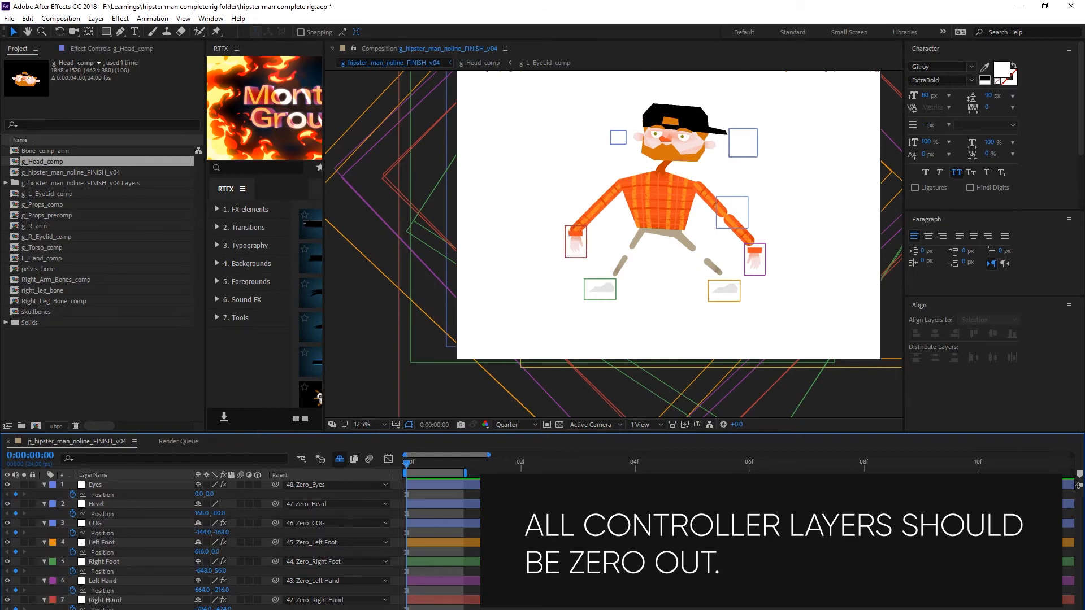
{"action": "left_click", "coordinate": [340, 460]}
{"action": "scroll", "coordinate": [148, 579], "scroll_direction": "down", "scroll_amount": 3}
{"action": "left_click", "coordinate": [105, 553]}
{"action": "left_click", "coordinate": [340, 461]}
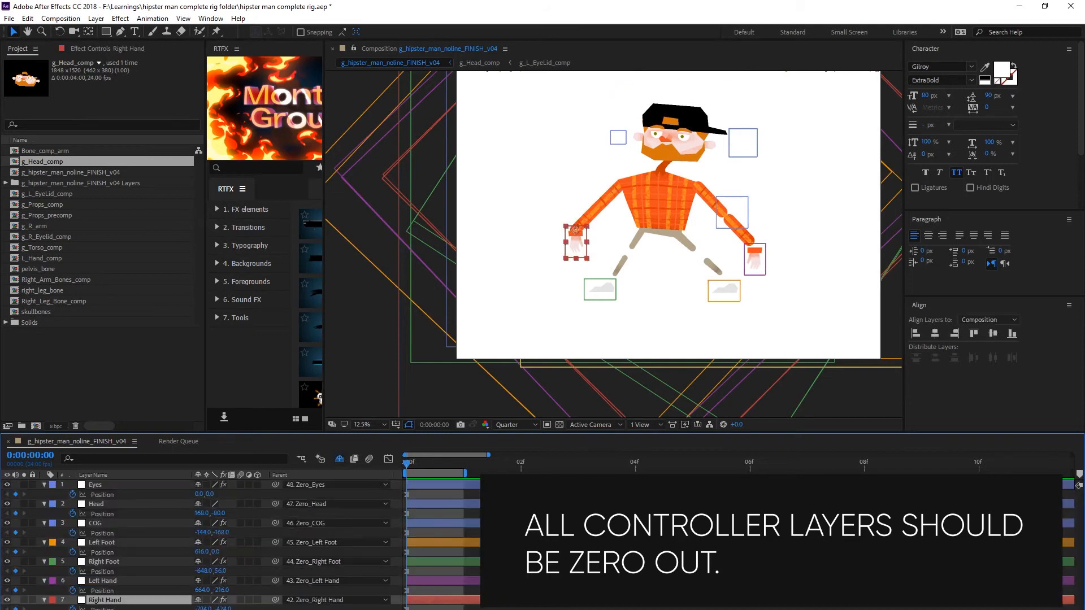
Step: Select all controller layers from Eyes to Right Hand, reset their positions to 0, 0, and clear the selection
{"action": "left_click", "coordinate": [99, 483], "text": "shift"}
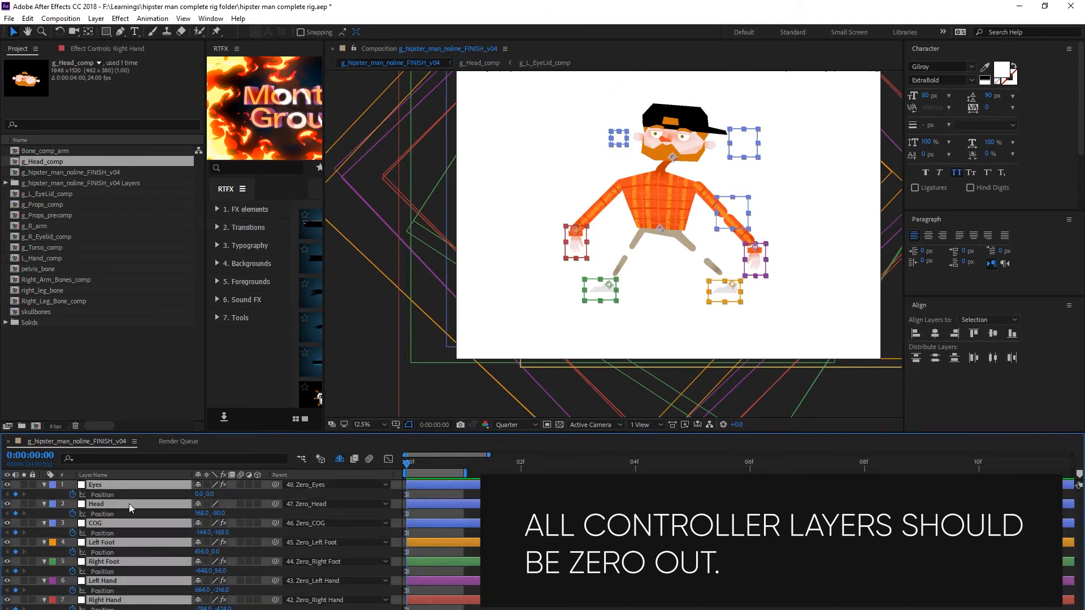
{"action": "left_click", "coordinate": [200, 513]}
{"action": "key", "text": "Tab"}
{"action": "type", "text": "0"}
{"action": "key", "text": "Return"}
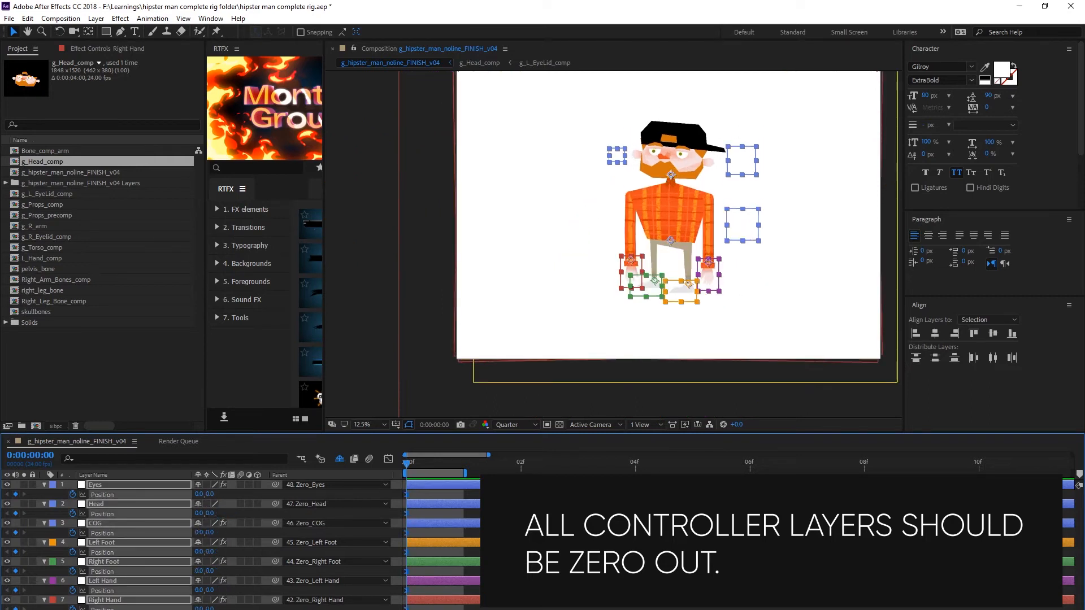
{"action": "key", "text": "F2"}
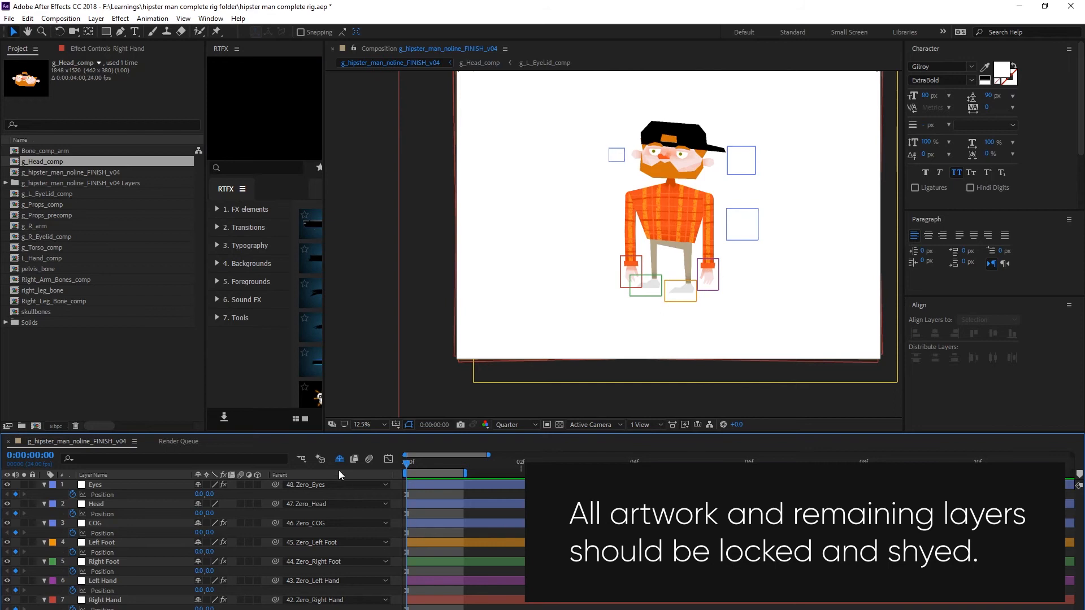
Step: Check the lock and shy settings of the artwork, bone and Zero layers, and hide the shy layers again
{"action": "scroll", "coordinate": [123, 577], "scroll_direction": "down", "scroll_amount": 3}
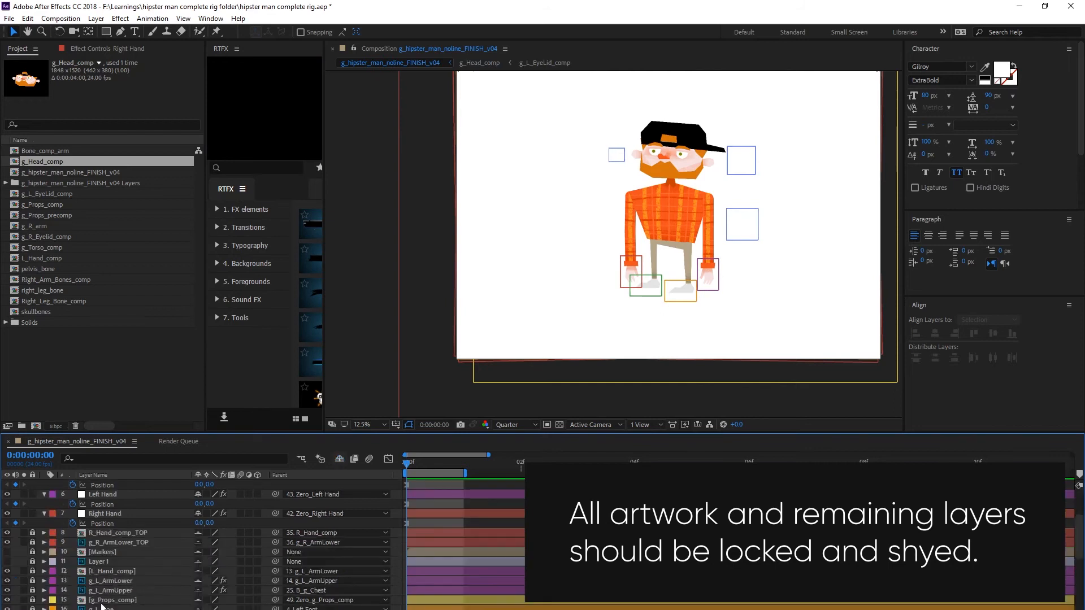
{"action": "scroll", "coordinate": [101, 606], "scroll_direction": "down", "scroll_amount": 4}
{"action": "scroll", "coordinate": [135, 574], "scroll_direction": "down", "scroll_amount": 5}
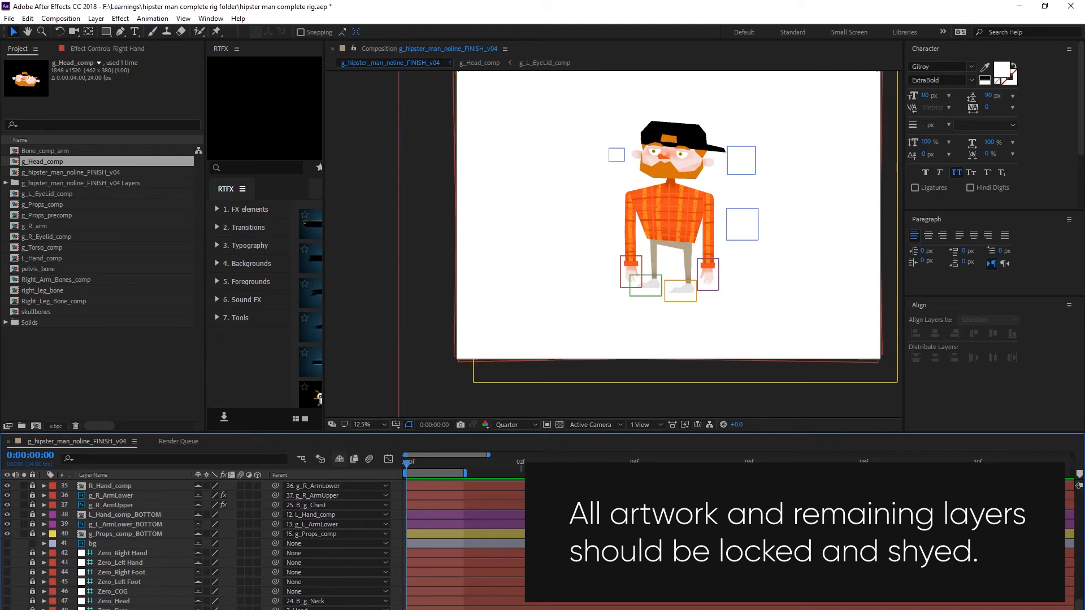
{"action": "scroll", "coordinate": [157, 604], "scroll_direction": "up", "scroll_amount": 4}
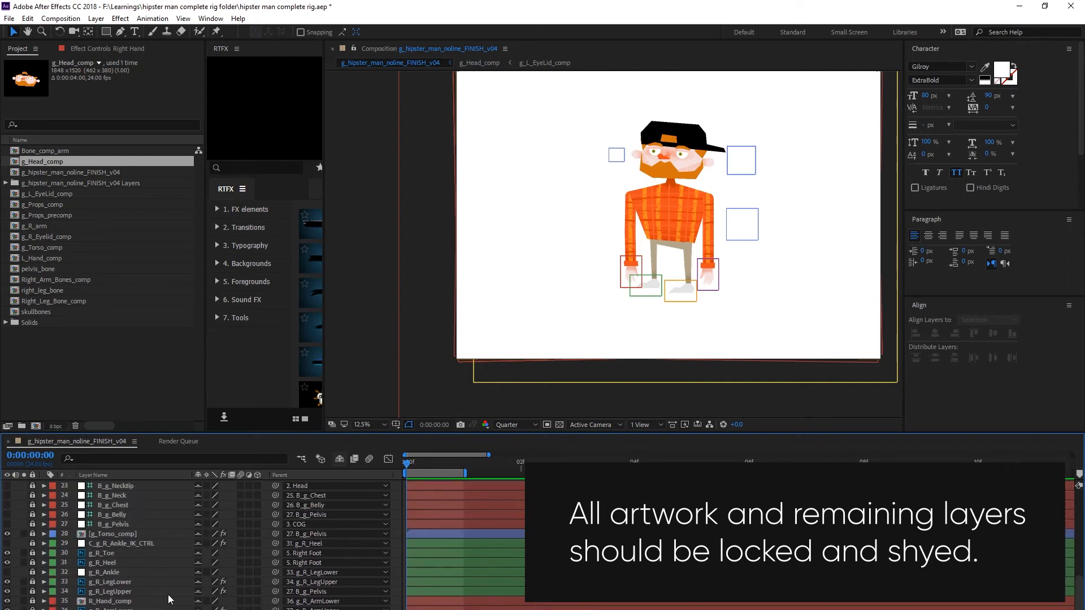
{"action": "scroll", "coordinate": [167, 600], "scroll_direction": "down", "scroll_amount": 4}
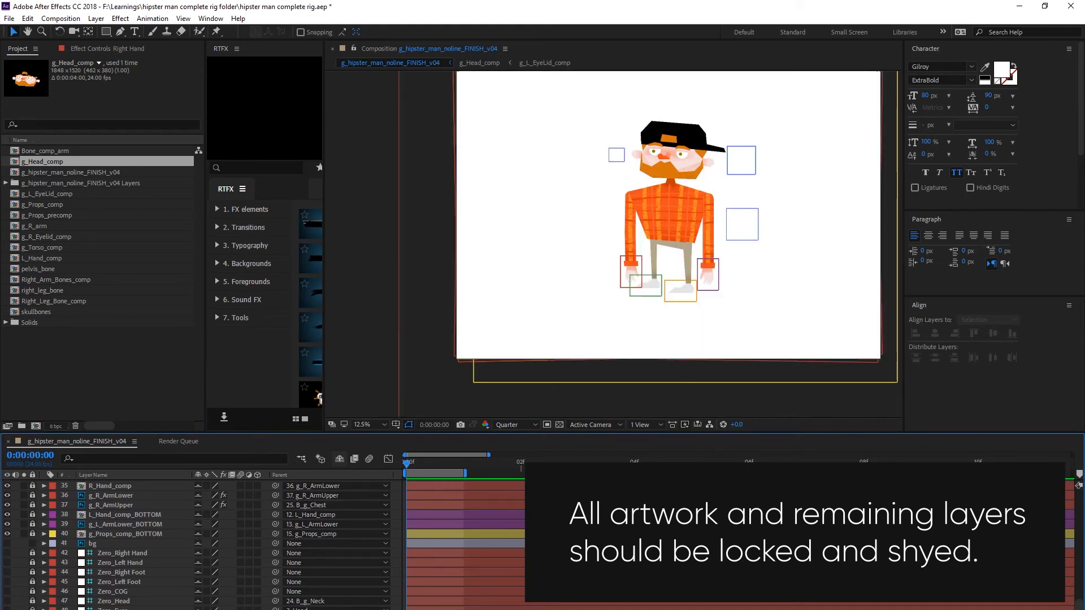
{"action": "scroll", "coordinate": [338, 494], "scroll_direction": "up", "scroll_amount": 3}
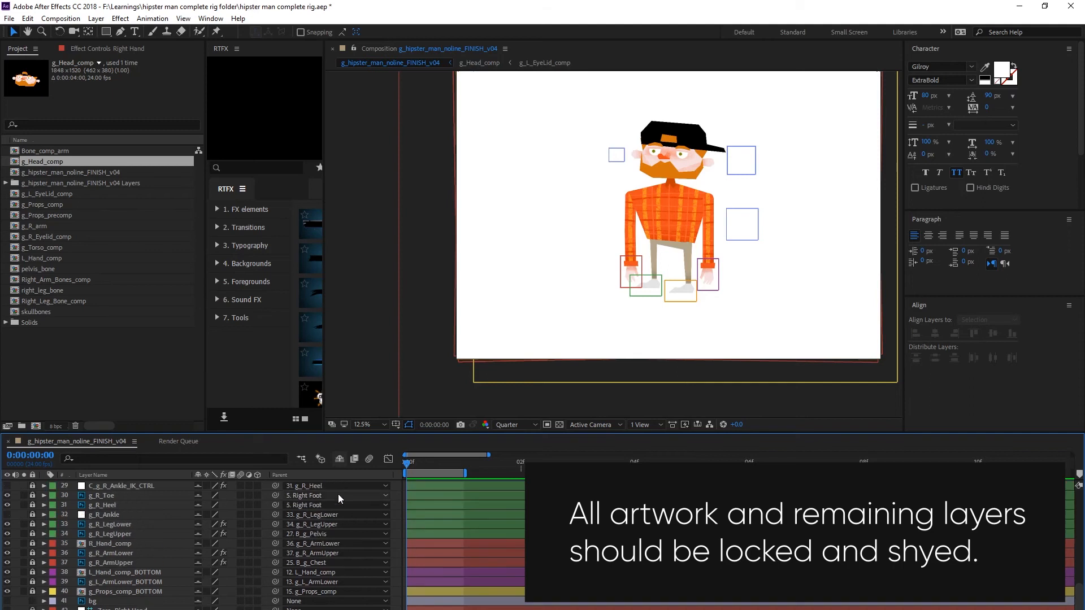
{"action": "left_click", "coordinate": [338, 459]}
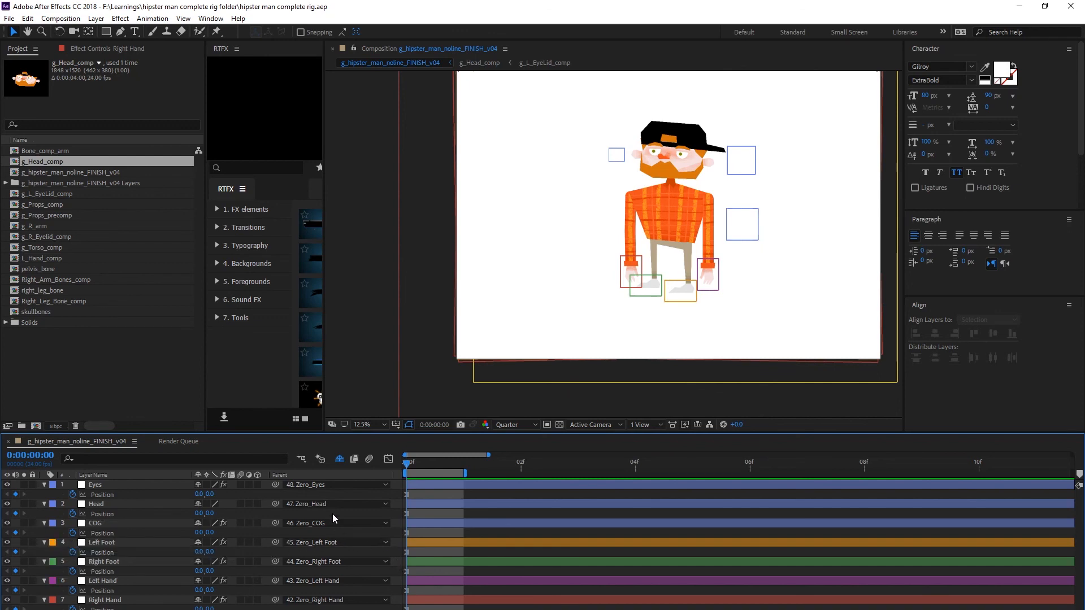
Step: Show the shy layers once more, look through the rig's layer list and parent links, and return to the controllers-only view
{"action": "left_click", "coordinate": [338, 461]}
{"action": "scroll", "coordinate": [273, 547], "scroll_direction": "down", "scroll_amount": 3}
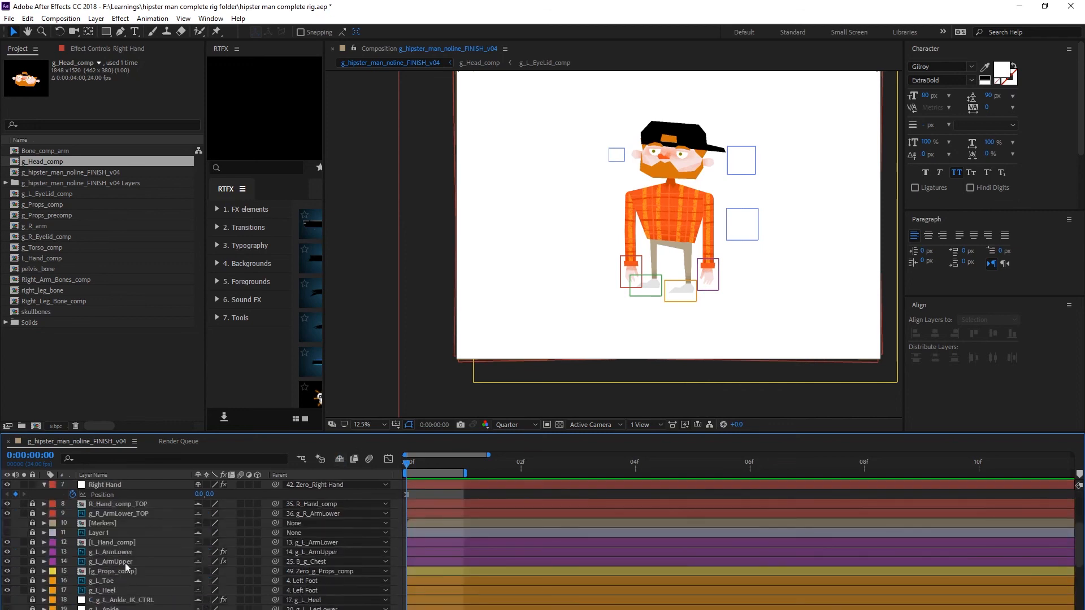
{"action": "scroll", "coordinate": [131, 591], "scroll_direction": "down", "scroll_amount": 3}
{"action": "scroll", "coordinate": [131, 590], "scroll_direction": "down", "scroll_amount": 3}
{"action": "scroll", "coordinate": [120, 572], "scroll_direction": "down", "scroll_amount": 5}
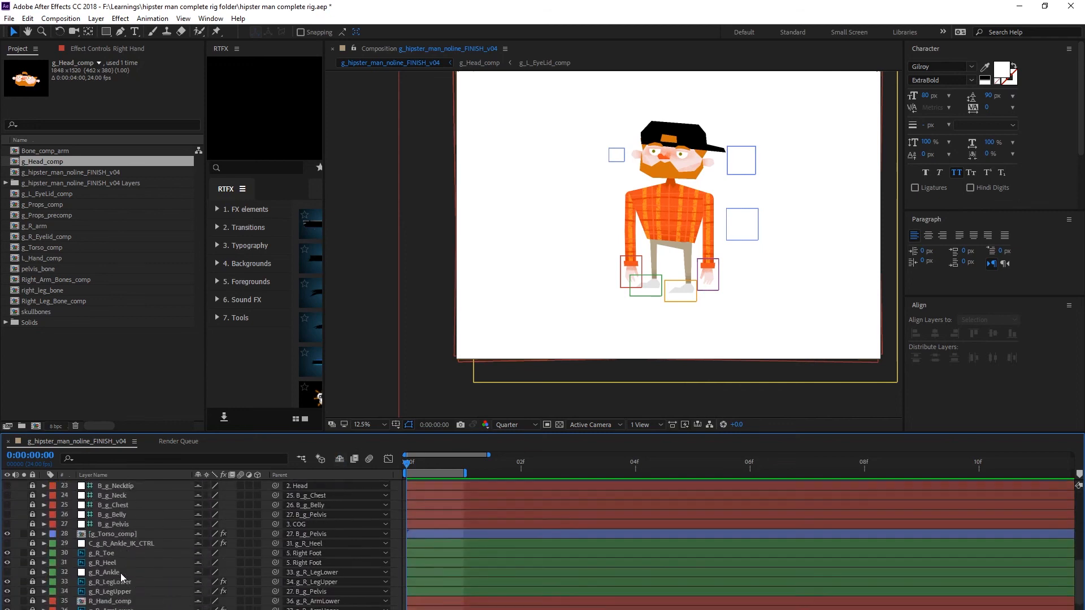
{"action": "scroll", "coordinate": [147, 549], "scroll_direction": "up", "scroll_amount": 5}
{"action": "scroll", "coordinate": [123, 551], "scroll_direction": "up", "scroll_amount": 6}
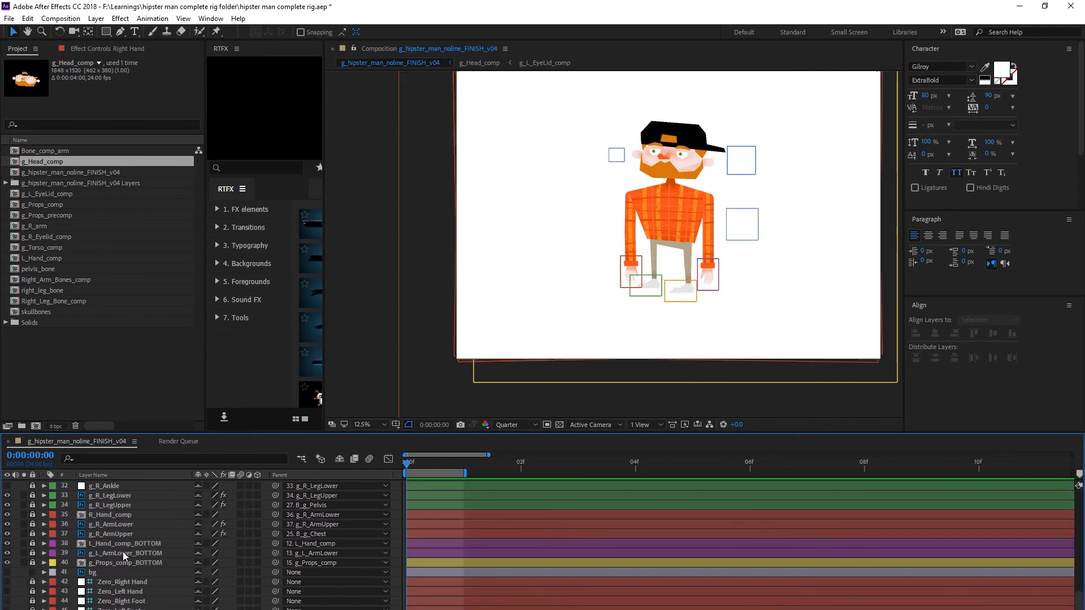
{"action": "scroll", "coordinate": [143, 572], "scroll_direction": "up", "scroll_amount": 5}
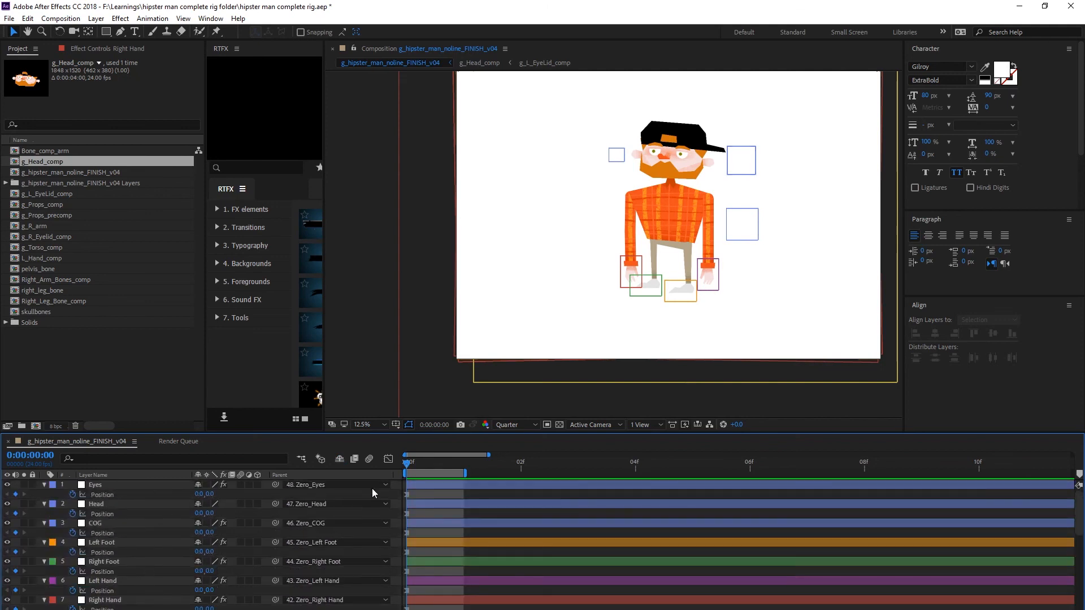
{"action": "left_click", "coordinate": [340, 460]}
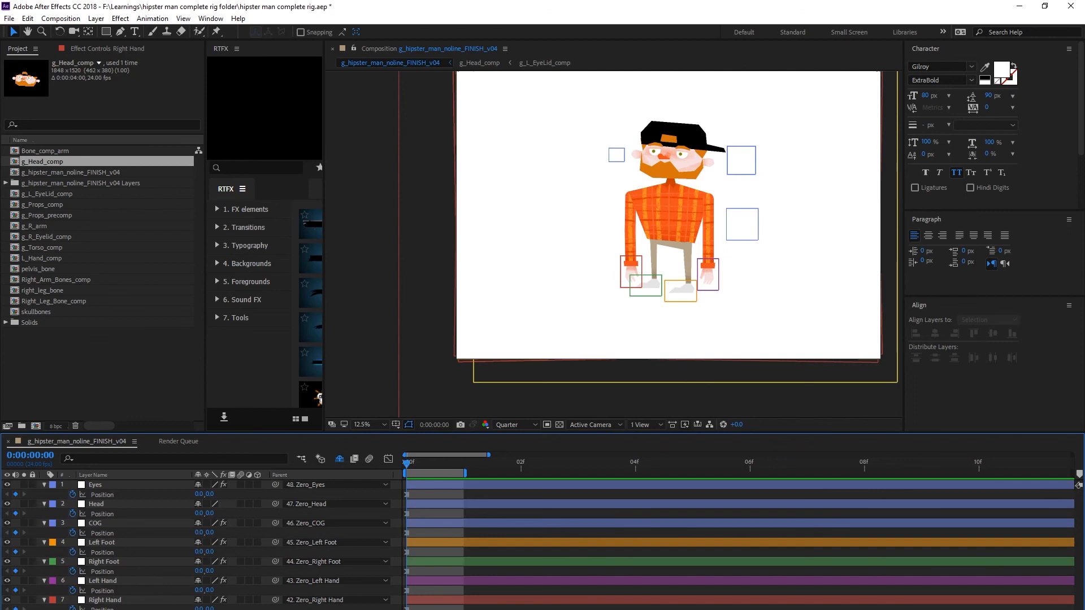